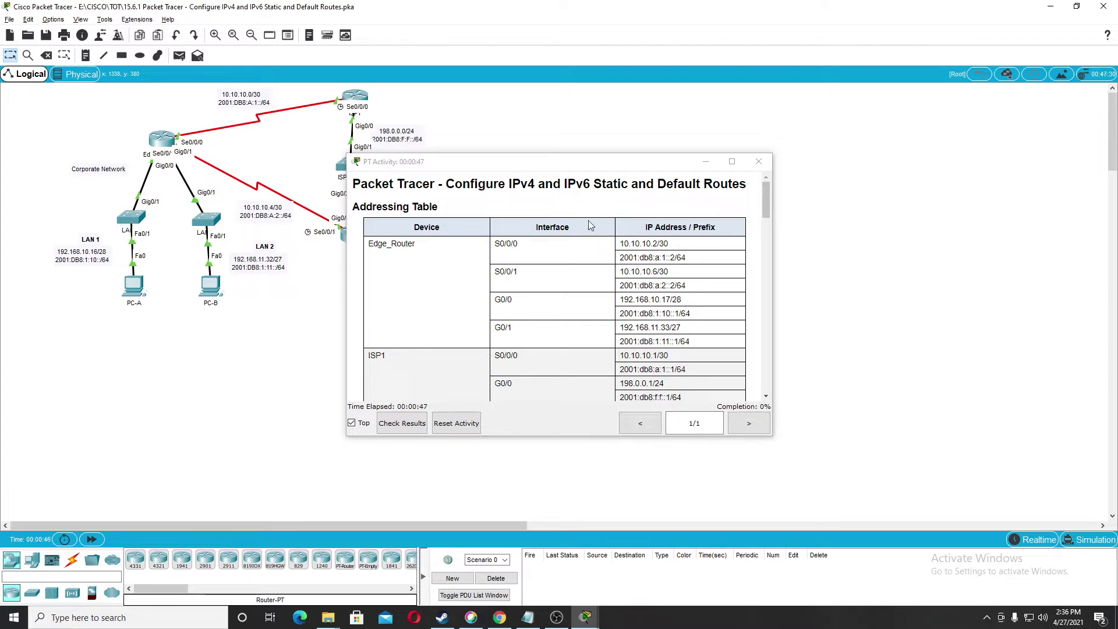
# Step: Skim the activity instructions and move the activity window clear of the network topology
pyautogui.scroll(-15, 590, 225)
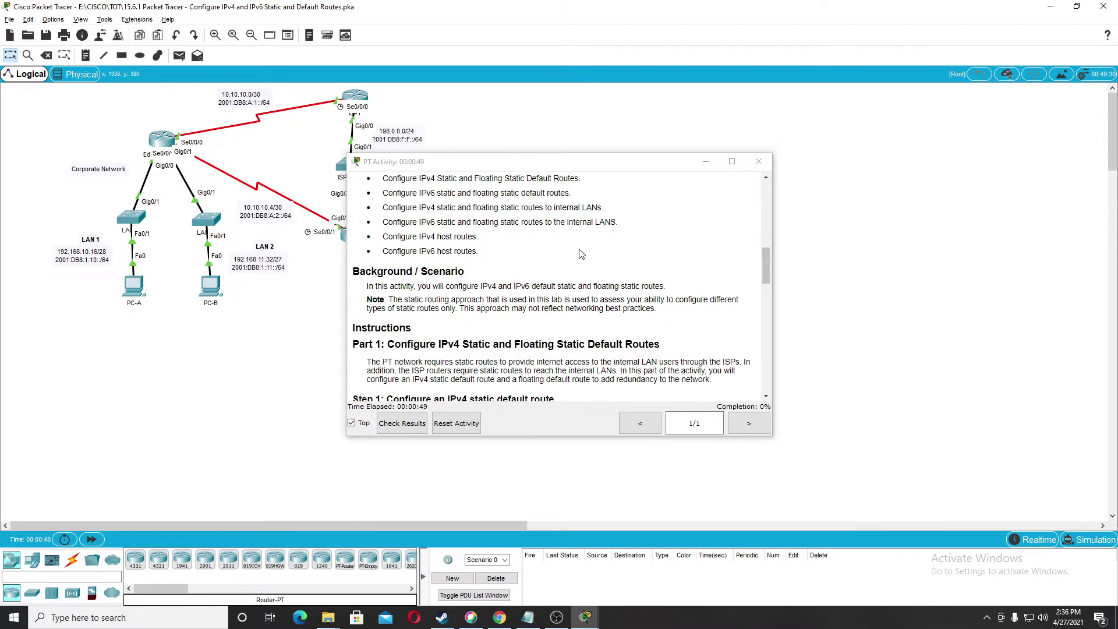
pyautogui.scroll(-5, 581, 253)
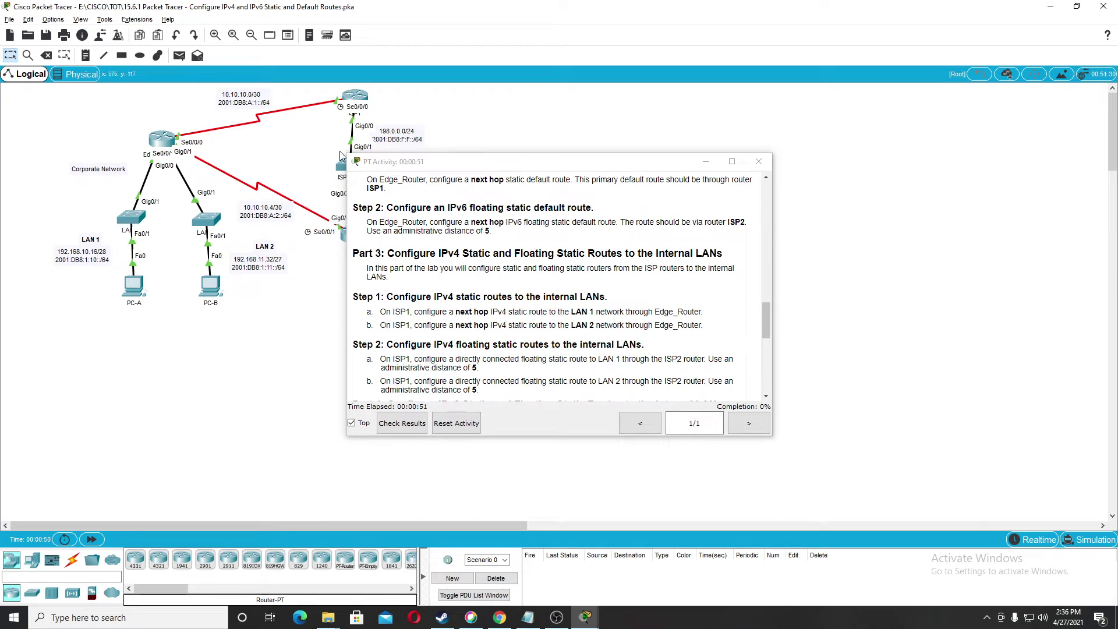
pyautogui.moveTo(415, 167); pyautogui.dragTo(565, 182)
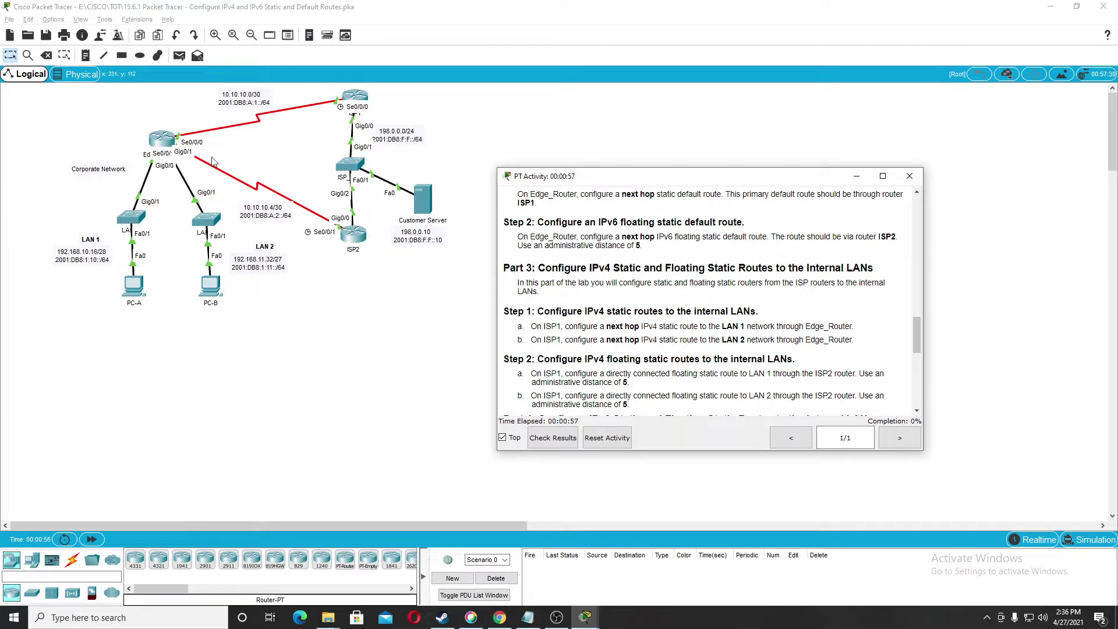
# Step: Examine the addressing table's interfaces and IPv4/IPv6 addresses for Edge_Router, ISP1, ISP2, both PCs and the Customer Server
pyautogui.scroll(3, 603, 281)
pyautogui.scroll(6, 603, 280)
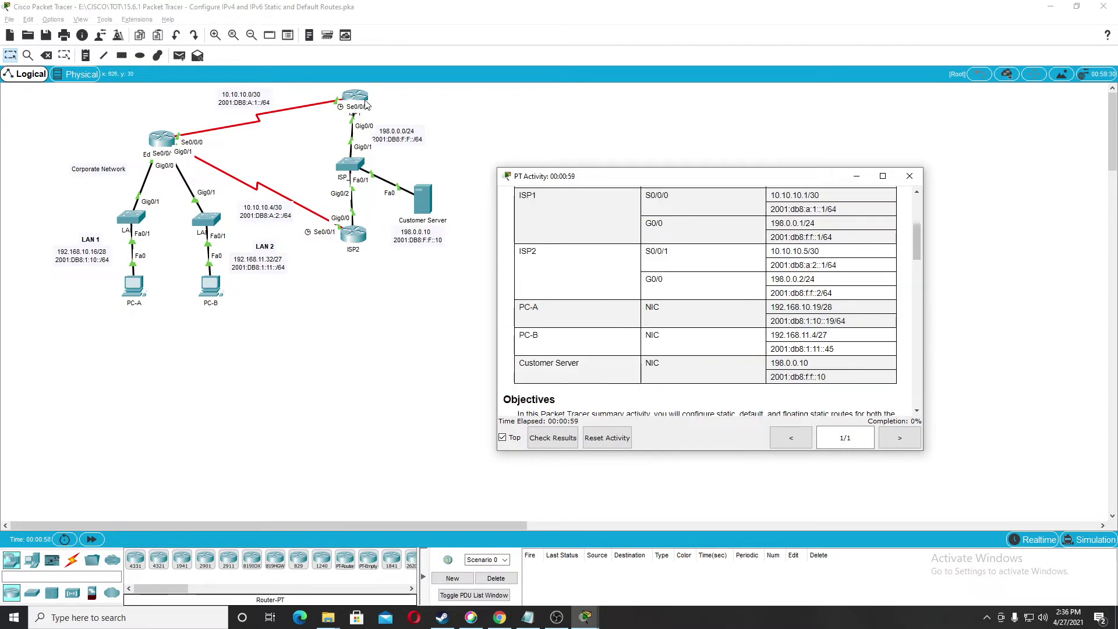
pyautogui.scroll(5, 639, 273)
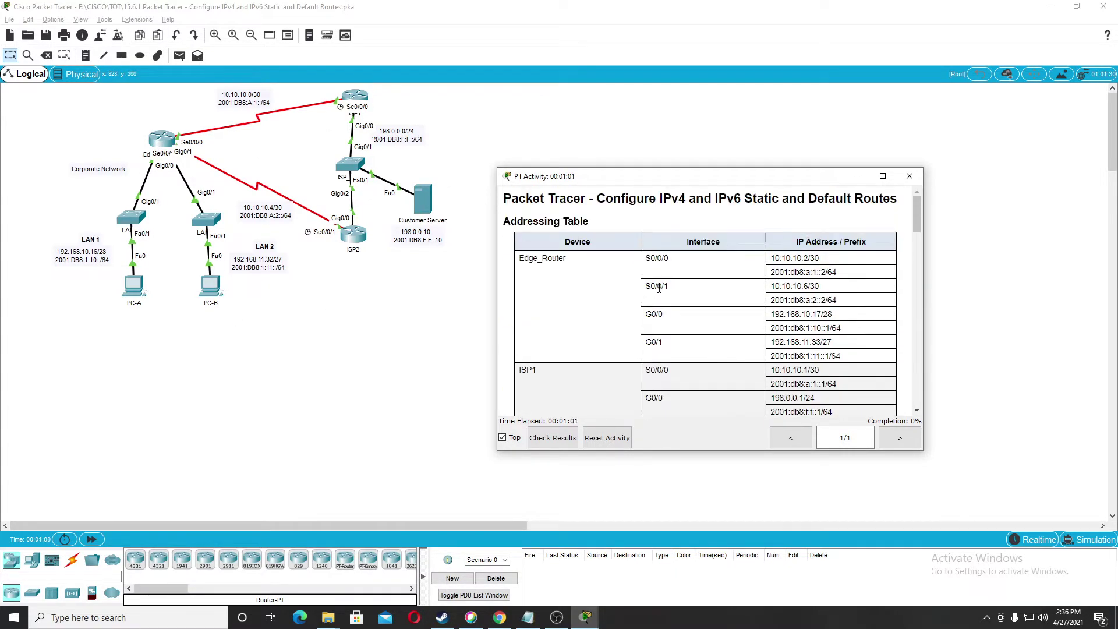
pyautogui.scroll(-2, 639, 274)
pyautogui.scroll(1, 589, 262)
pyautogui.scroll(-1, 556, 277)
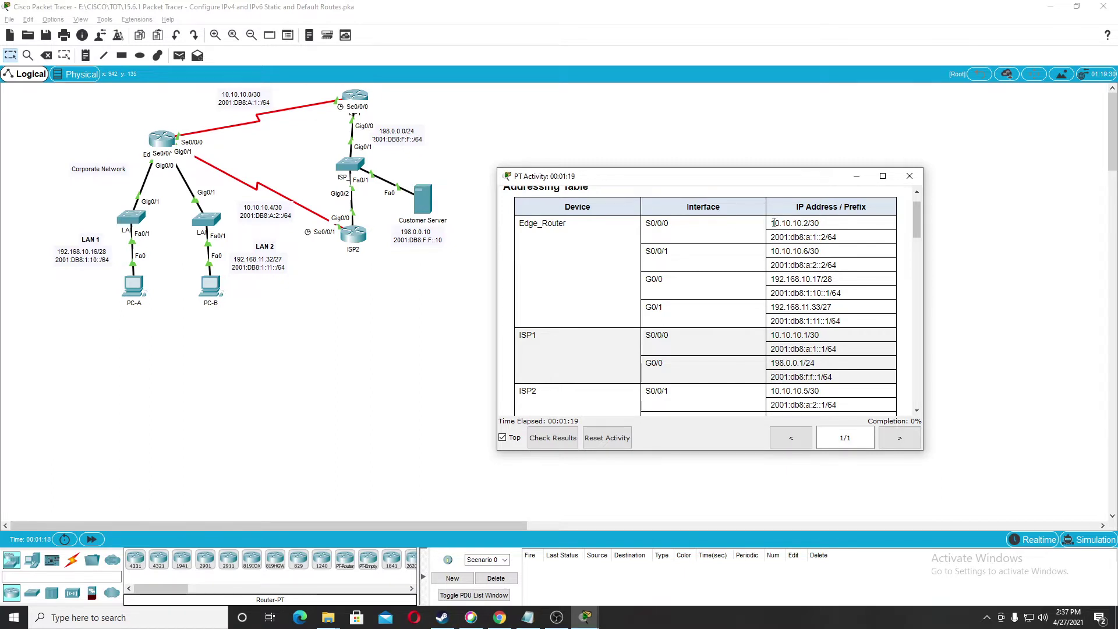
pyautogui.moveTo(773, 221); pyautogui.dragTo(809, 223)
pyautogui.click(792, 224)
pyautogui.moveTo(772, 238); pyautogui.dragTo(842, 239)
pyautogui.click(829, 238)
pyautogui.scroll(-3, 645, 343)
pyautogui.scroll(-1, 646, 344)
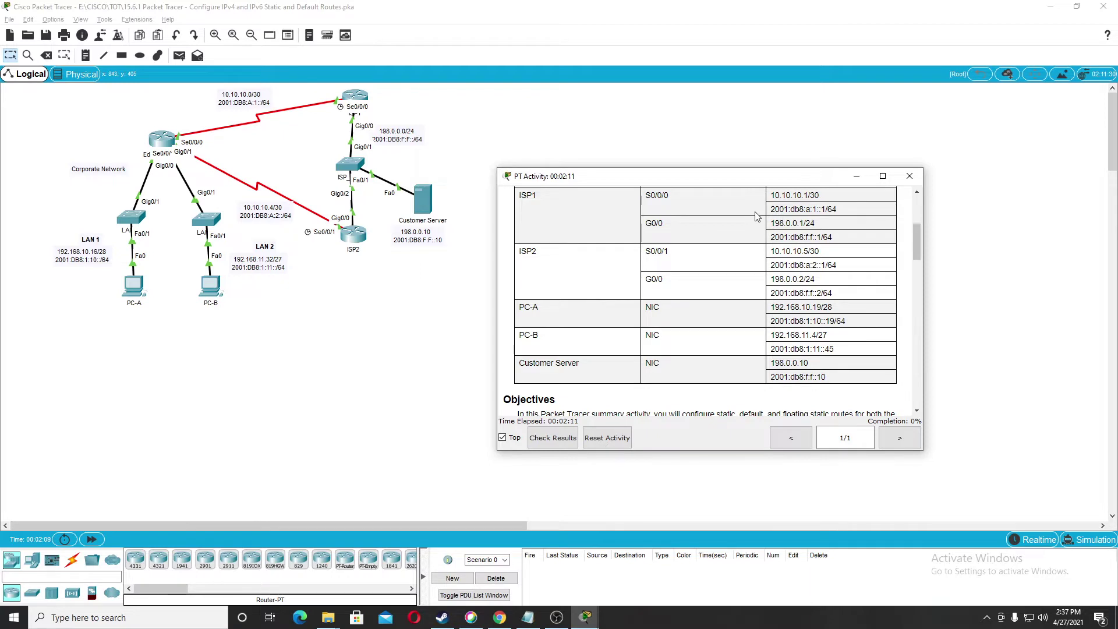
pyautogui.scroll(5, 785, 239)
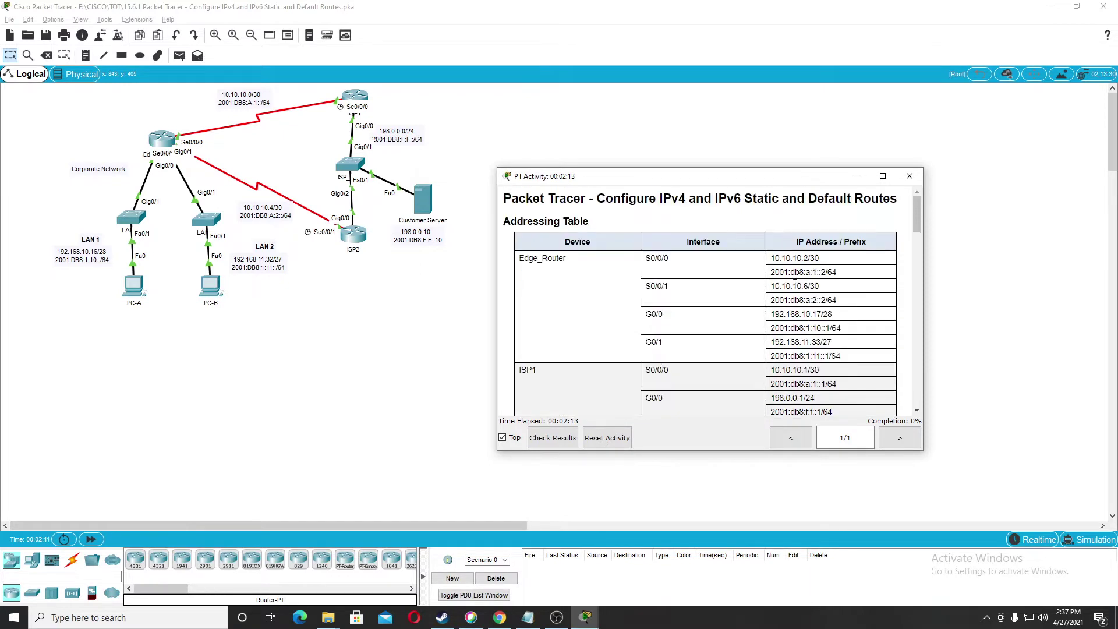
pyautogui.scroll(-5, 796, 372)
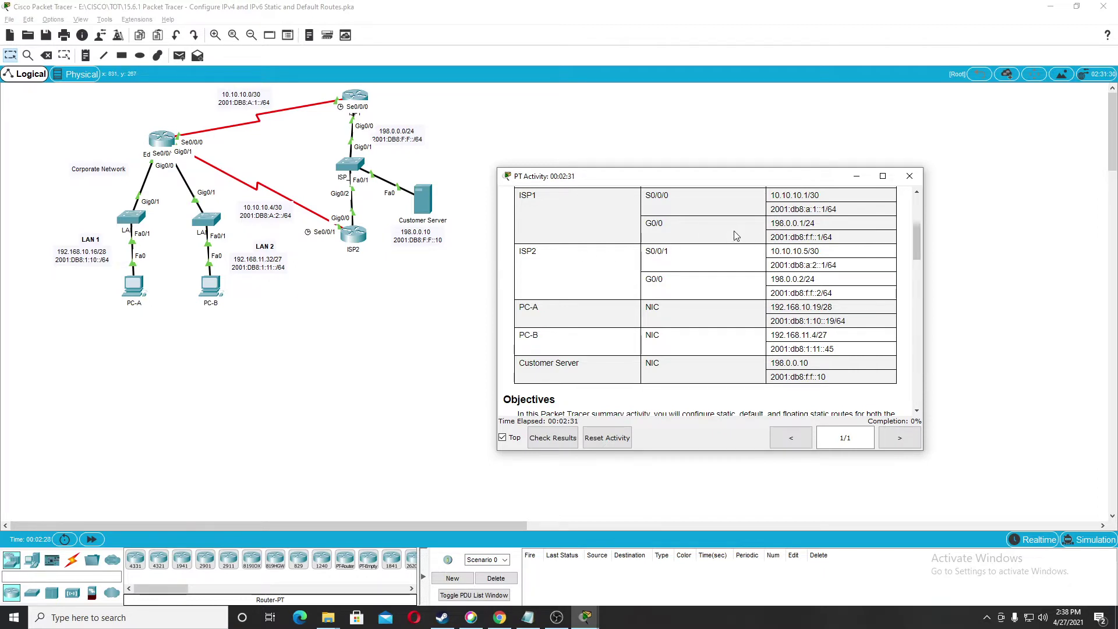
pyautogui.scroll(-3, 725, 274)
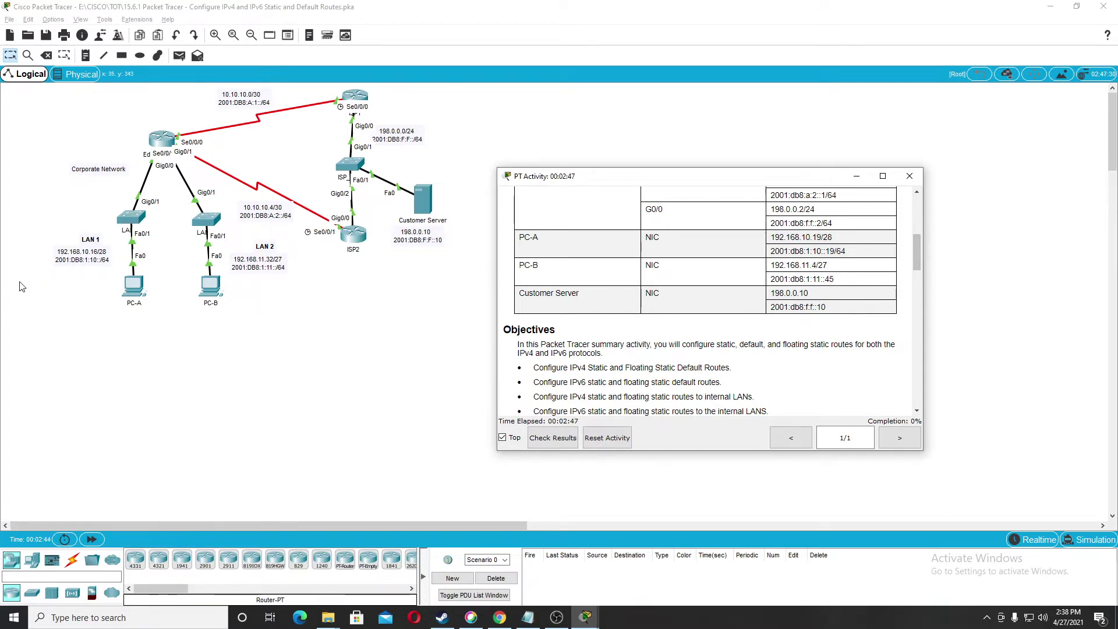
pyautogui.scroll(-1, 582, 261)
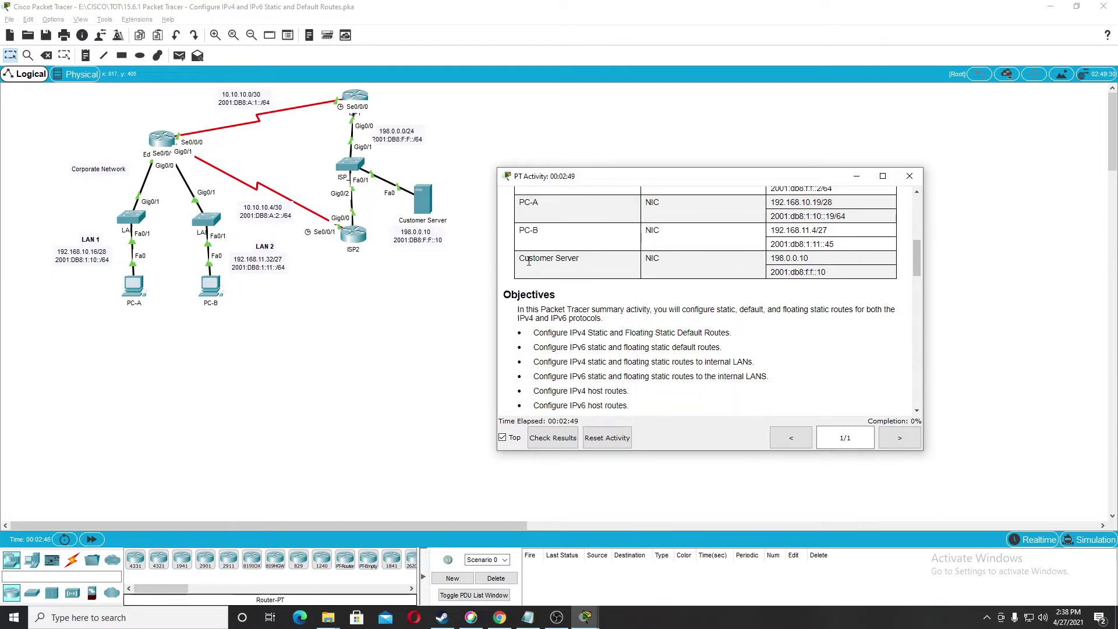
pyautogui.tripleClick(816, 277)
pyautogui.click(808, 277)
# Step: Read the activity objectives, the scenario, and the Part 1 and Part 2 default route instructions for Edge_Router
pyautogui.scroll(-2, 643, 396)
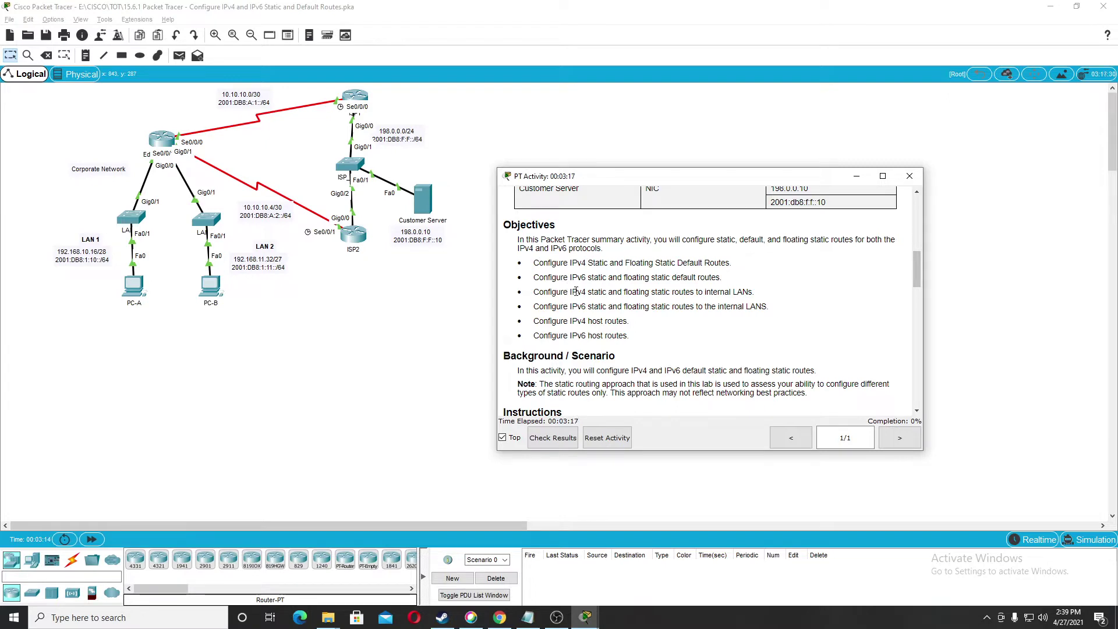
pyautogui.scroll(-1, 575, 292)
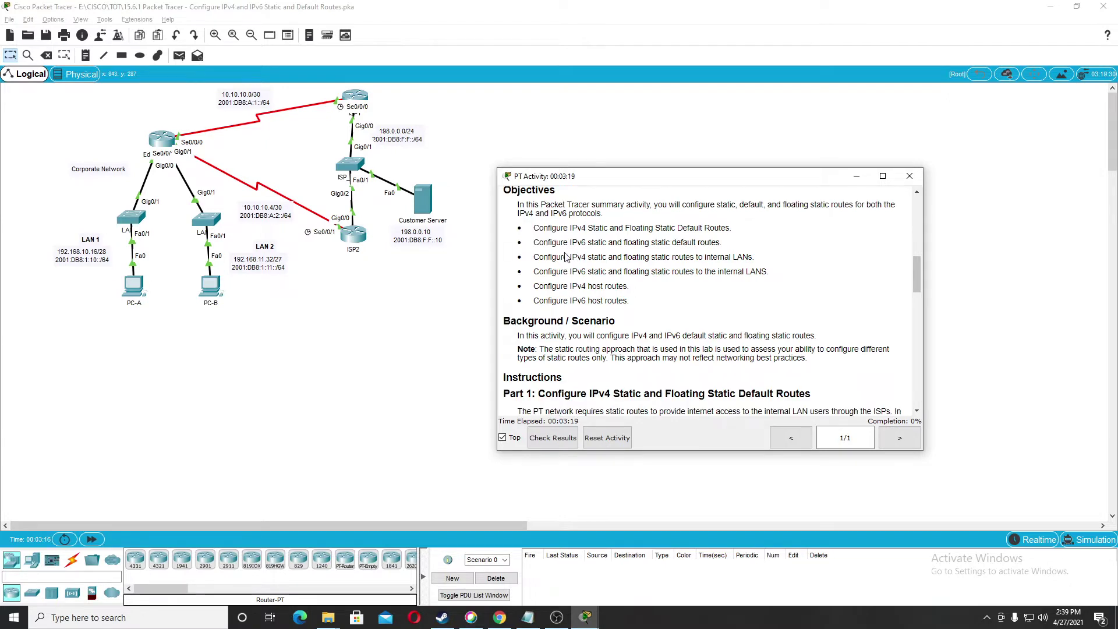
pyautogui.scroll(1, 542, 246)
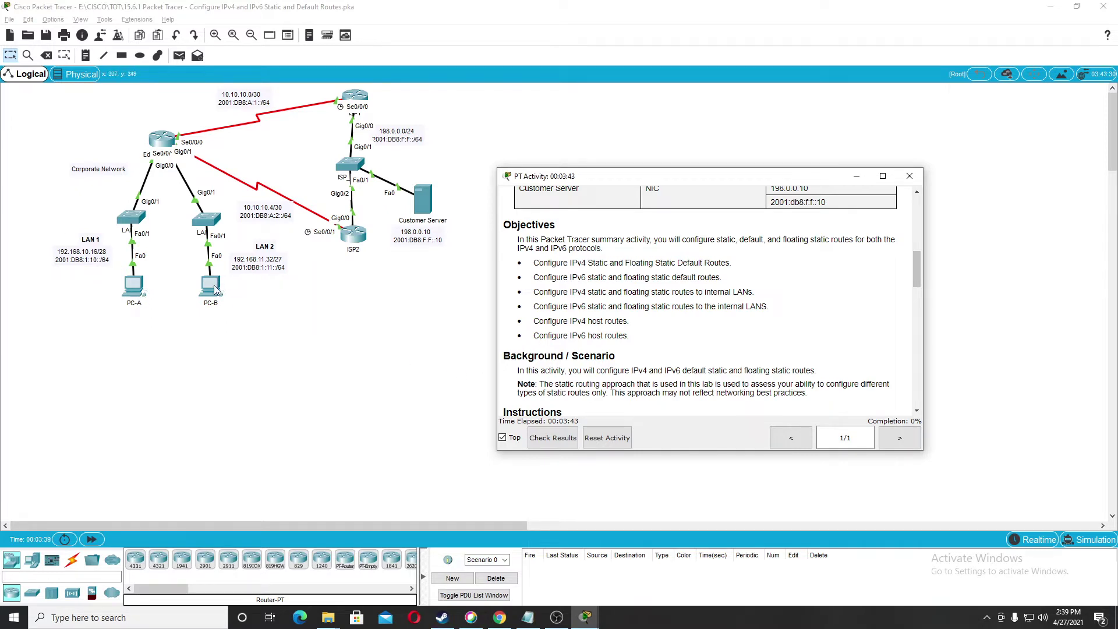
pyautogui.scroll(-2, 597, 333)
pyautogui.scroll(-1, 599, 337)
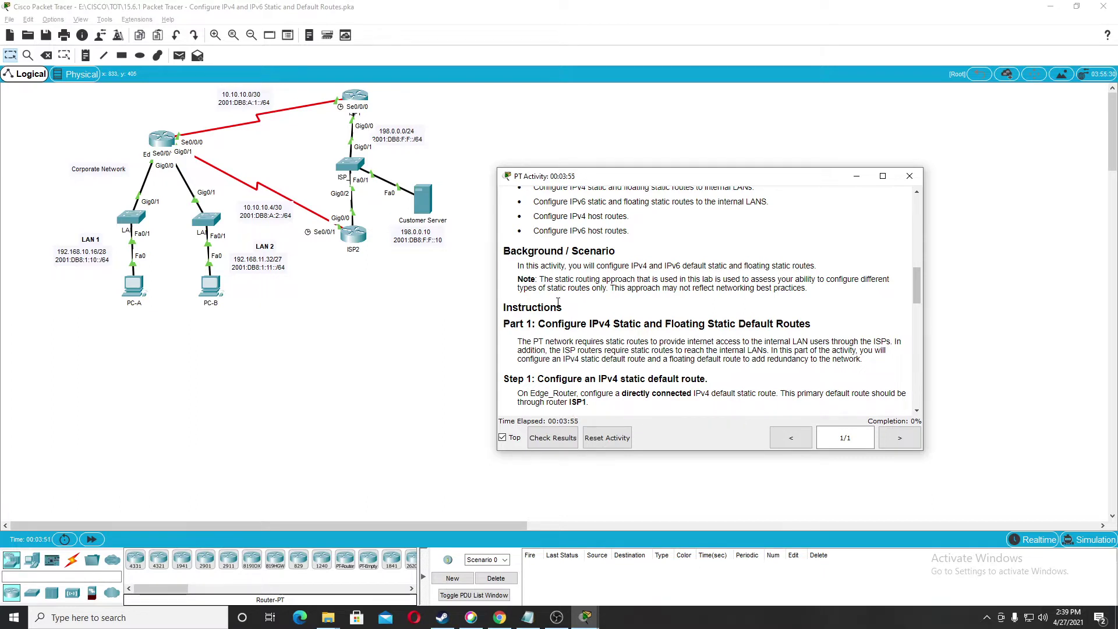
pyautogui.scroll(3, 558, 302)
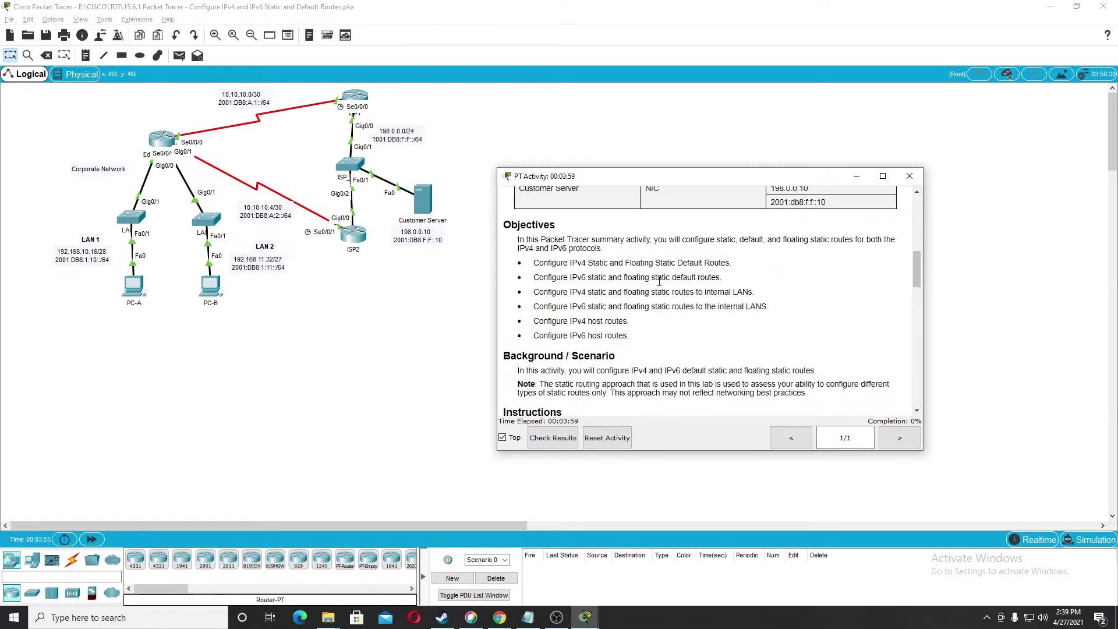
pyautogui.scroll(-5, 559, 341)
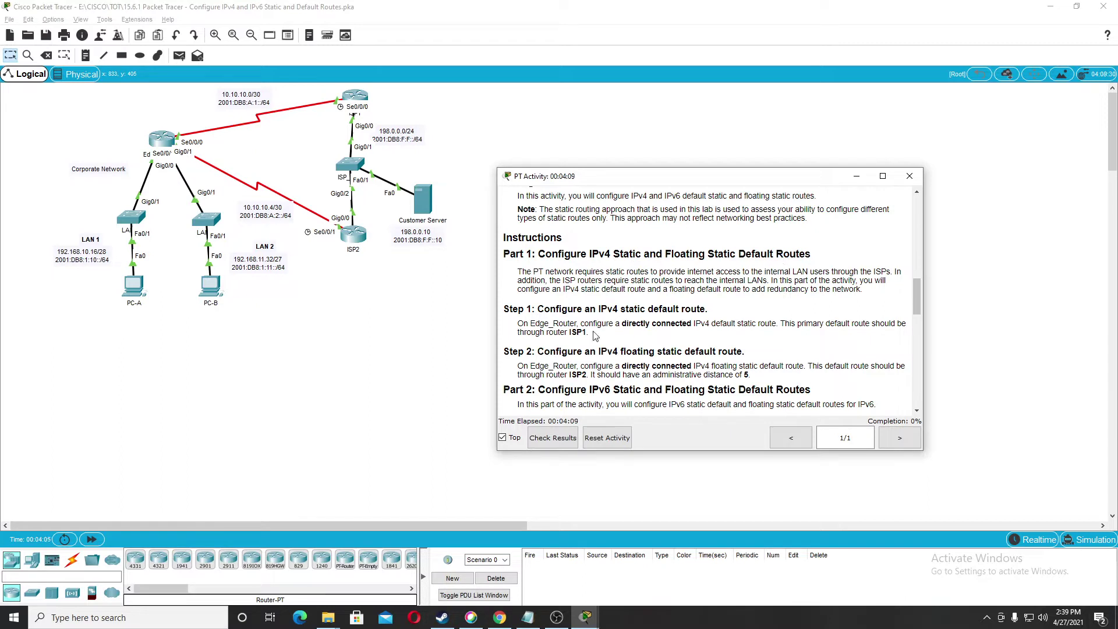
pyautogui.scroll(-1, 577, 341)
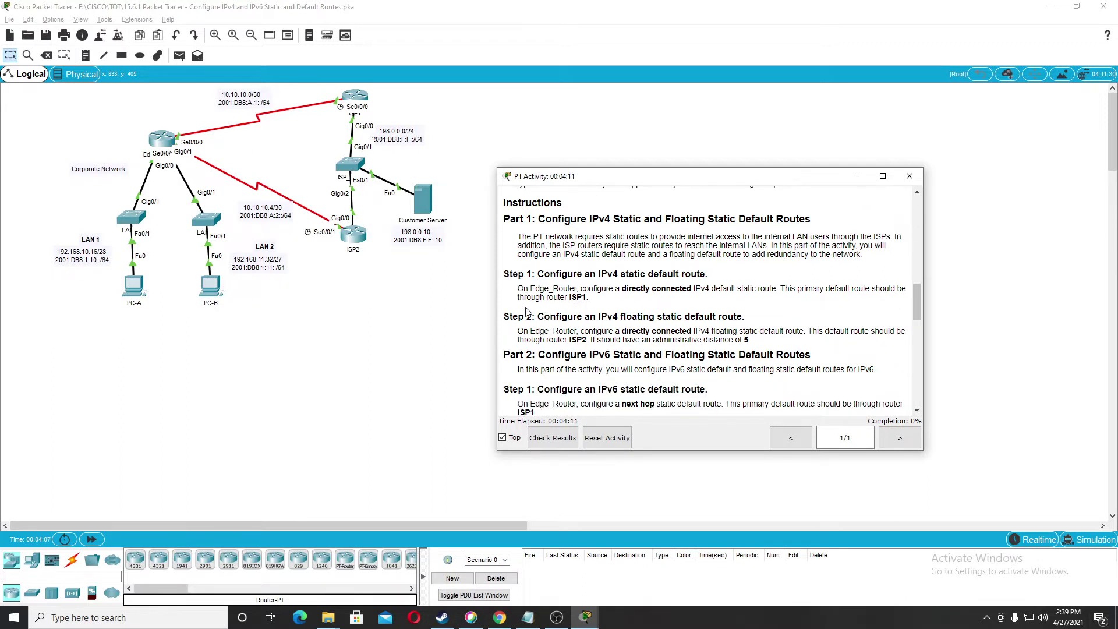
pyautogui.scroll(-2, 527, 315)
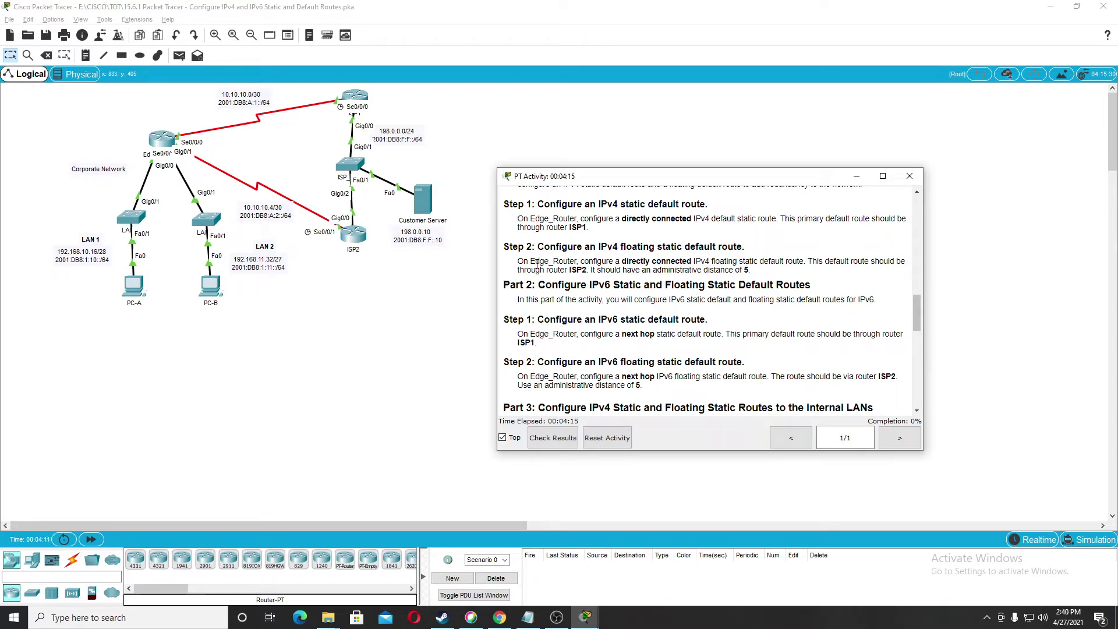
pyautogui.scroll(2, 519, 210)
pyautogui.scroll(-2, 547, 301)
pyautogui.moveTo(517, 219); pyautogui.dragTo(539, 218)
pyautogui.click(538, 219)
# Step: Open the Edge_Router command line beside the instructions and enter global configuration mode with en and conf t
pyautogui.click(157, 139)
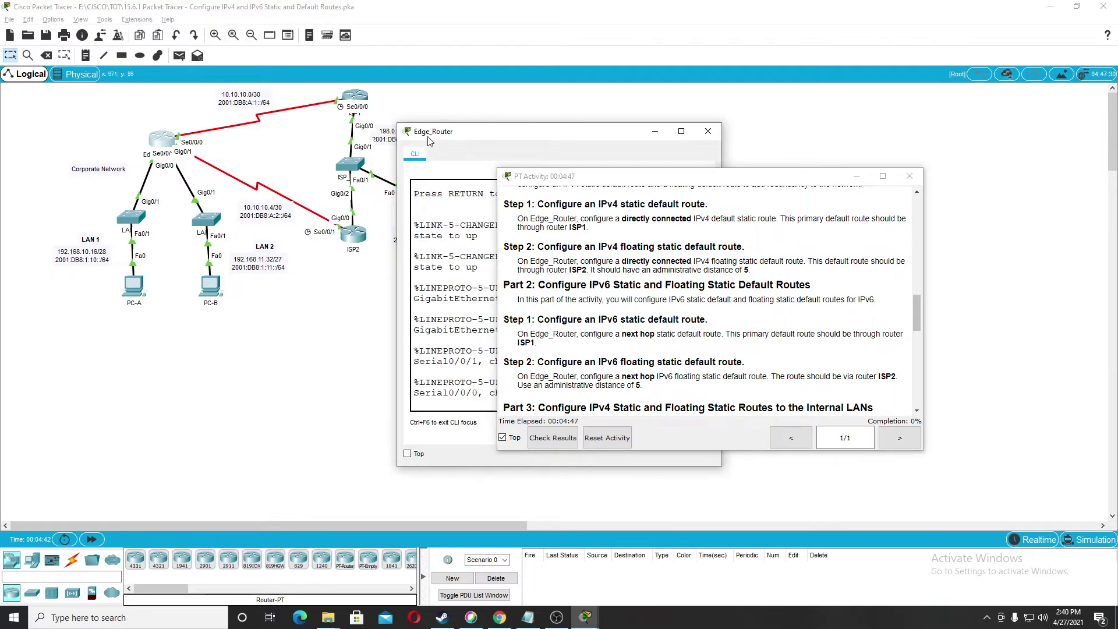
pyautogui.moveTo(371, 192); pyautogui.dragTo(249, 102)
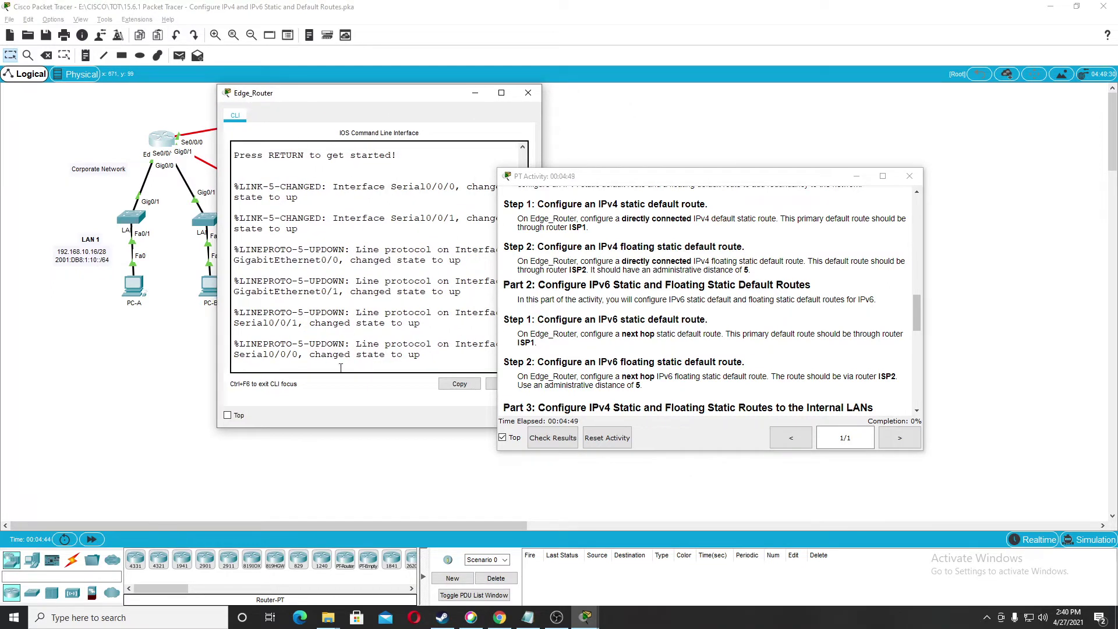
pyautogui.press('Return')
pyautogui.write('en')
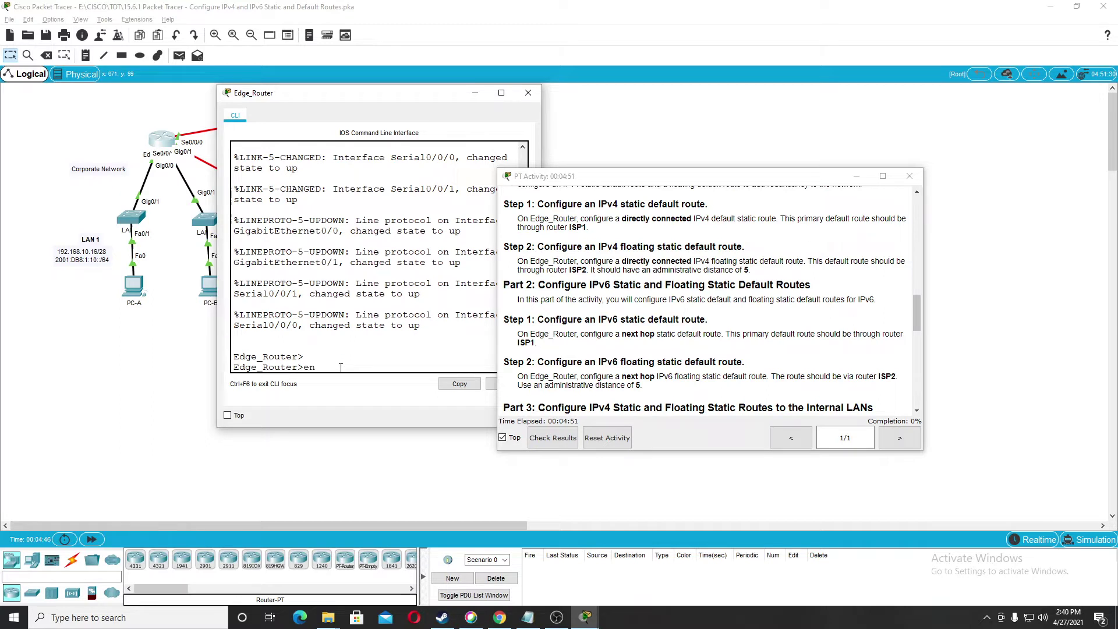
pyautogui.press('Return')
pyautogui.write('conf ')
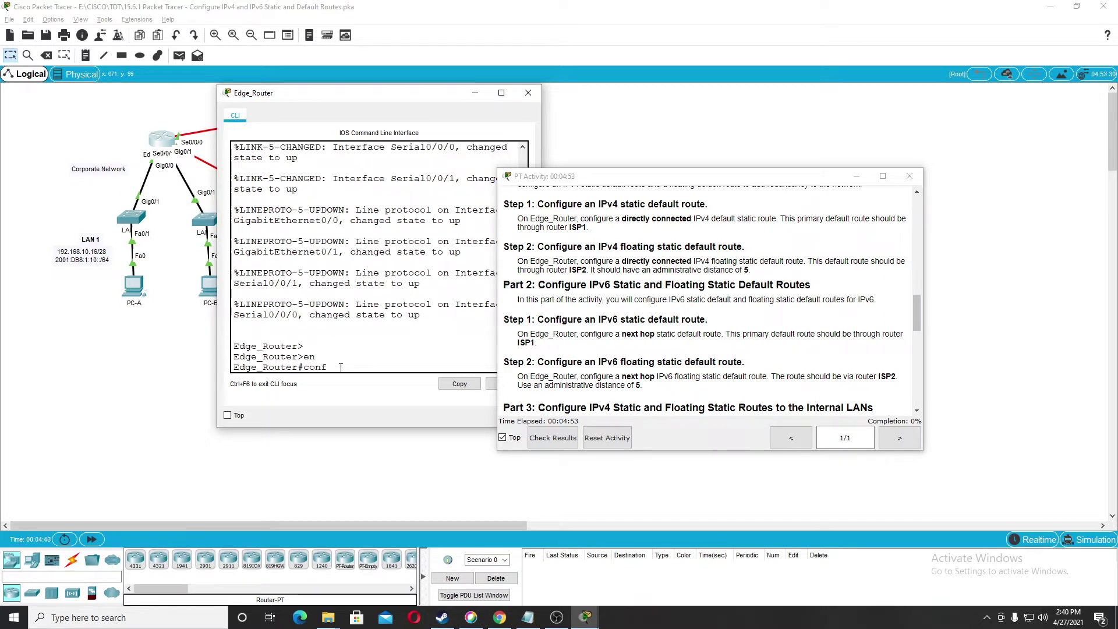
pyautogui.write('t')
pyautogui.press('Return')
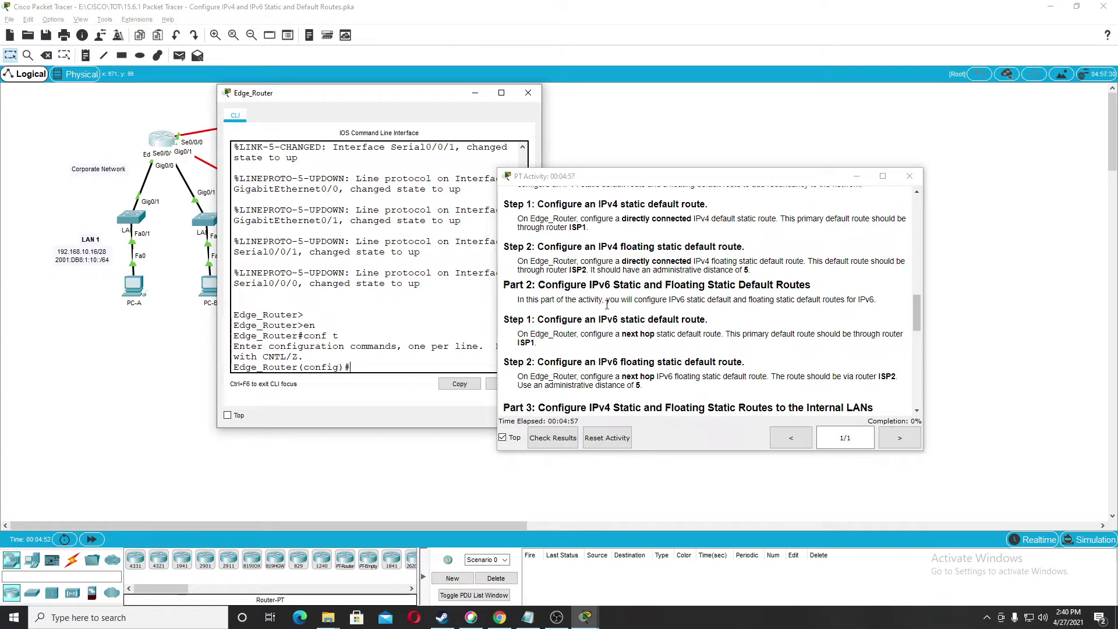
# Step: Look up ISP1's S0/0/0 IPv4 address and try to enter the default route as 0.0.0.0 0.0.0.0 10.10.10.1
pyautogui.scroll(10, 607, 304)
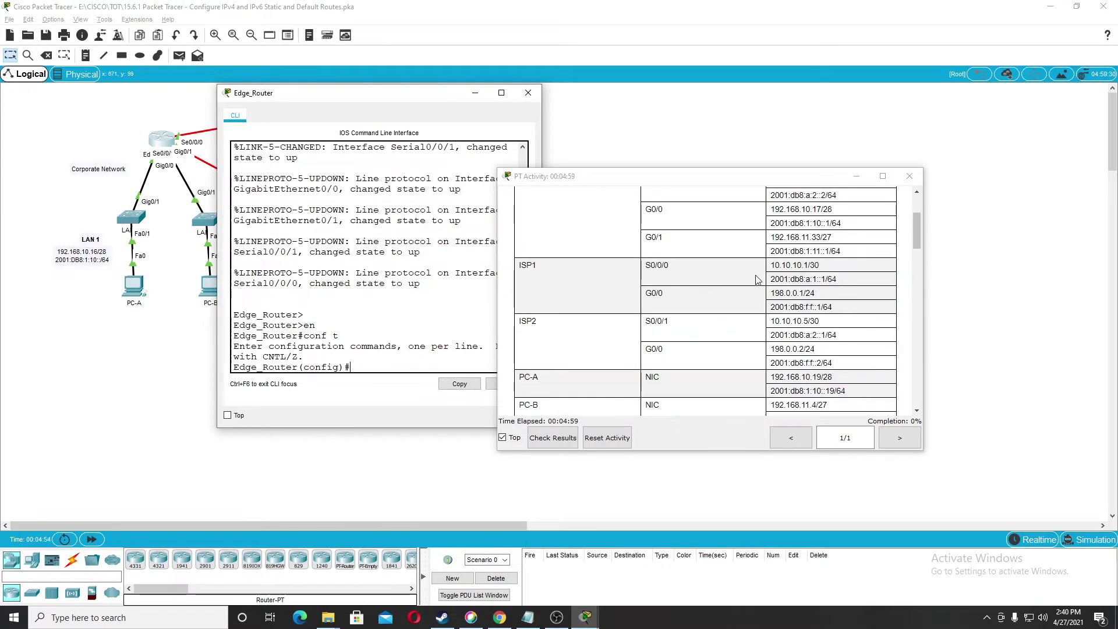
pyautogui.moveTo(771, 265); pyautogui.dragTo(808, 265)
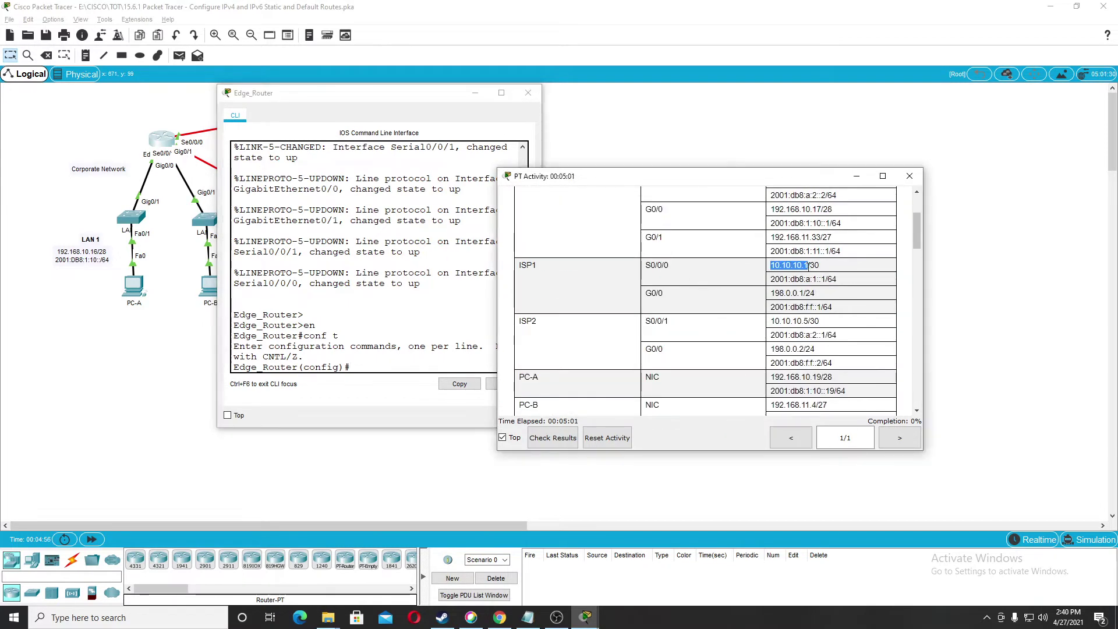
pyautogui.click(360, 366)
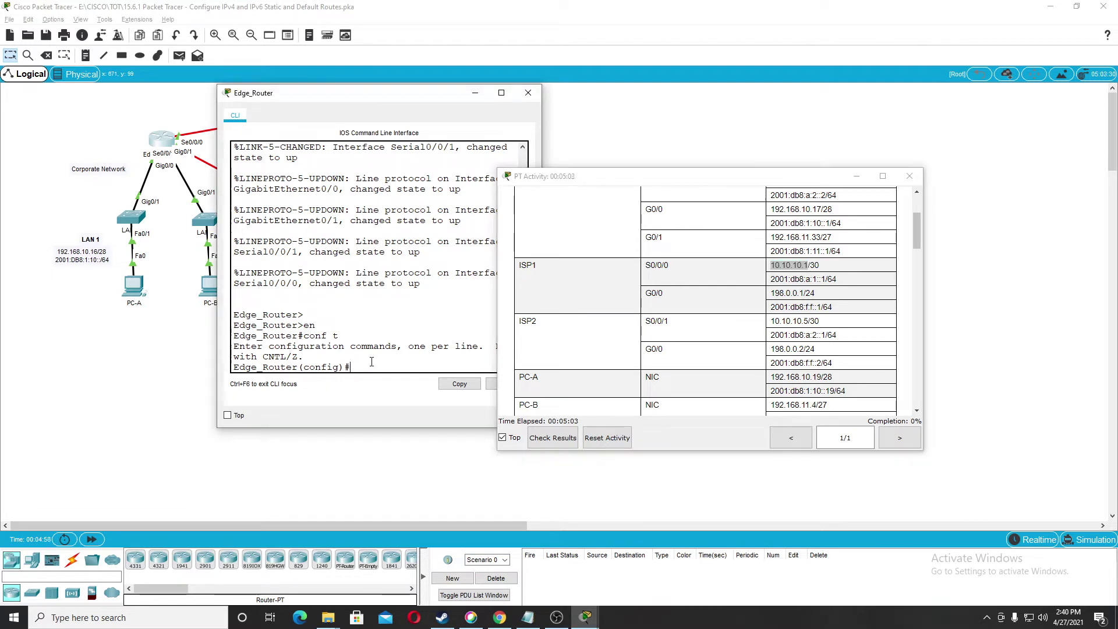
pyautogui.write('0.0.0. 0 0.0.0.0 10.10.10.')
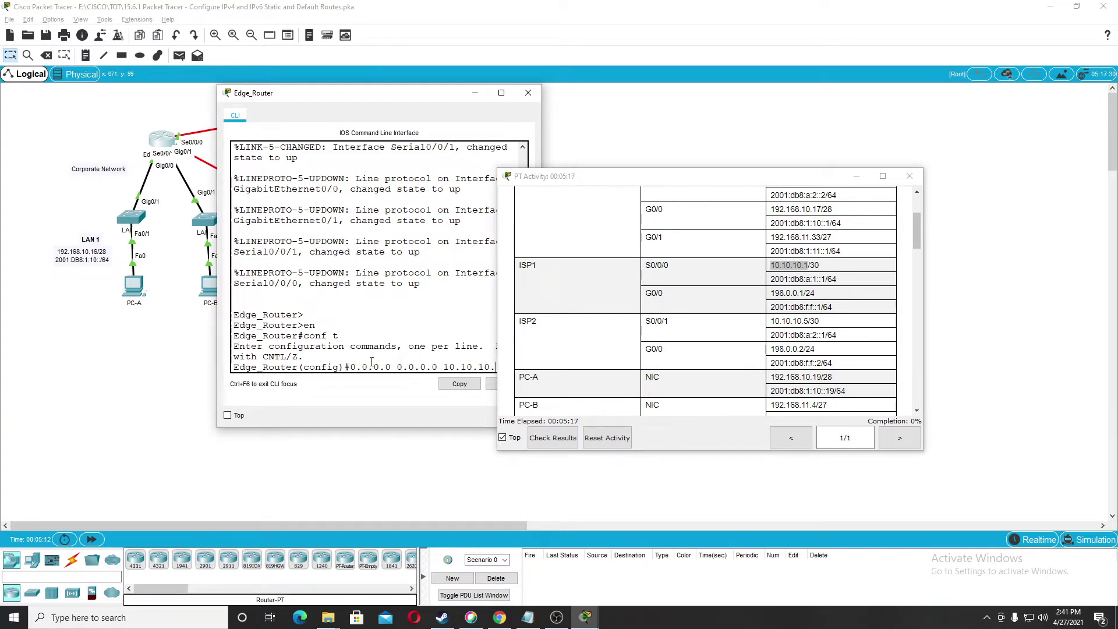
pyautogui.write('1')
pyautogui.press('Return')
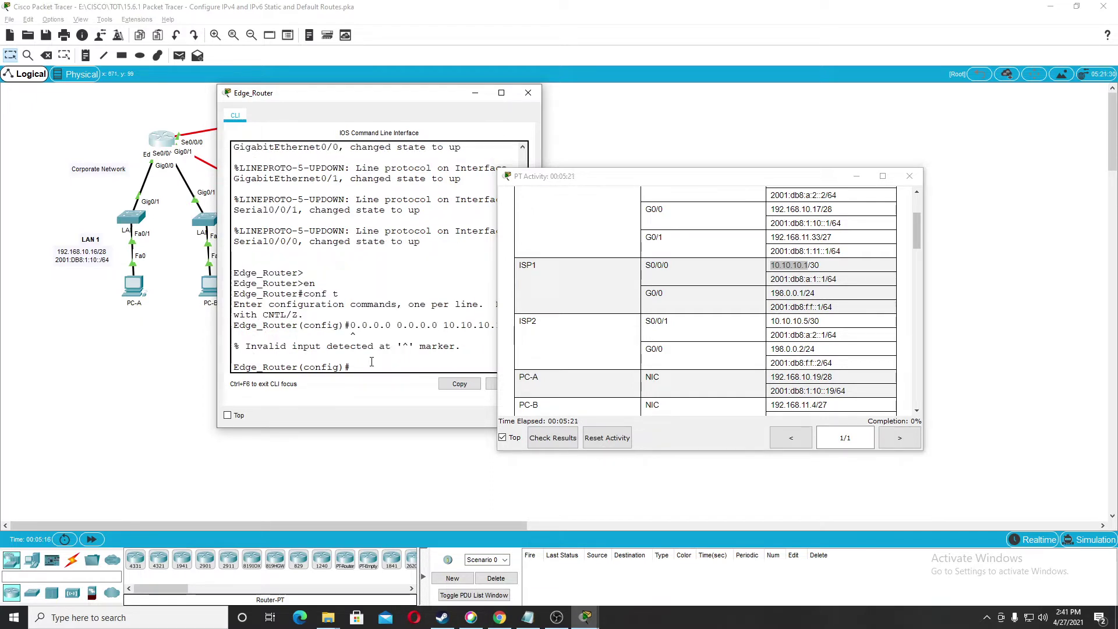
# Step: Recall the rejected route entry and prefix it with the missing keywords to run ip route 0.0.0.0 0.0.0.0 10.10.10.1
pyautogui.press('Up')
pyautogui.press('Left')
pyautogui.press('Left')
pyautogui.press('Left')
pyautogui.press('Left')
pyautogui.press('Left')
pyautogui.press('Left')
pyautogui.press('Left')
pyautogui.press('Left')
pyautogui.press('Left')
pyautogui.press('Left')
pyautogui.press('Left')
pyautogui.press('Left')
pyautogui.press('Left')
pyautogui.press('Left')
pyautogui.press('Left')
pyautogui.press('Left')
pyautogui.press('Left')
pyautogui.press('Left')
pyautogui.press('Left')
pyautogui.press('Left')
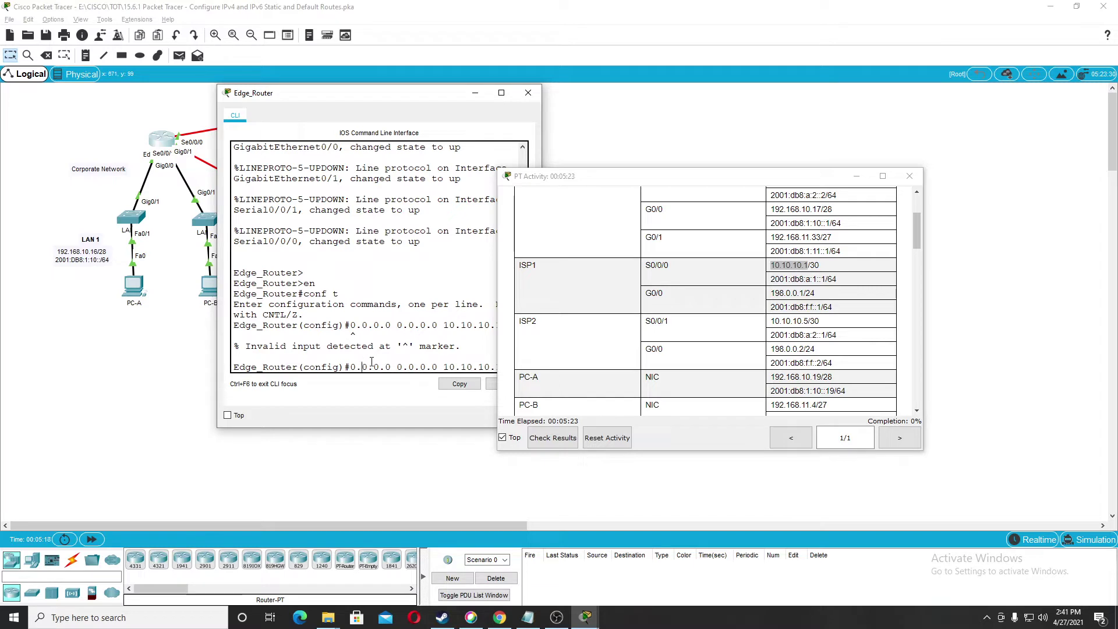
pyautogui.write('ip route')
pyautogui.press('Return')
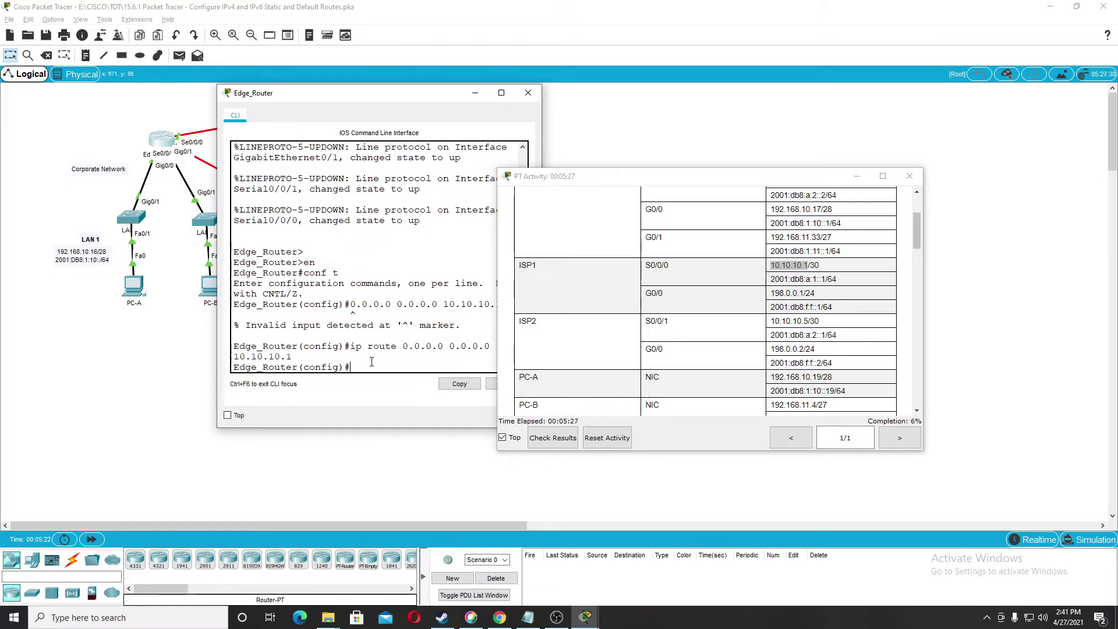
# Step: Check the floating route instructions and ISP2's S0/0/1 IPv4 address, and run ip route 0.0.0.0 0.0.0.0 10.10.10.5 5 on Edge_Router
pyautogui.scroll(-10, 645, 335)
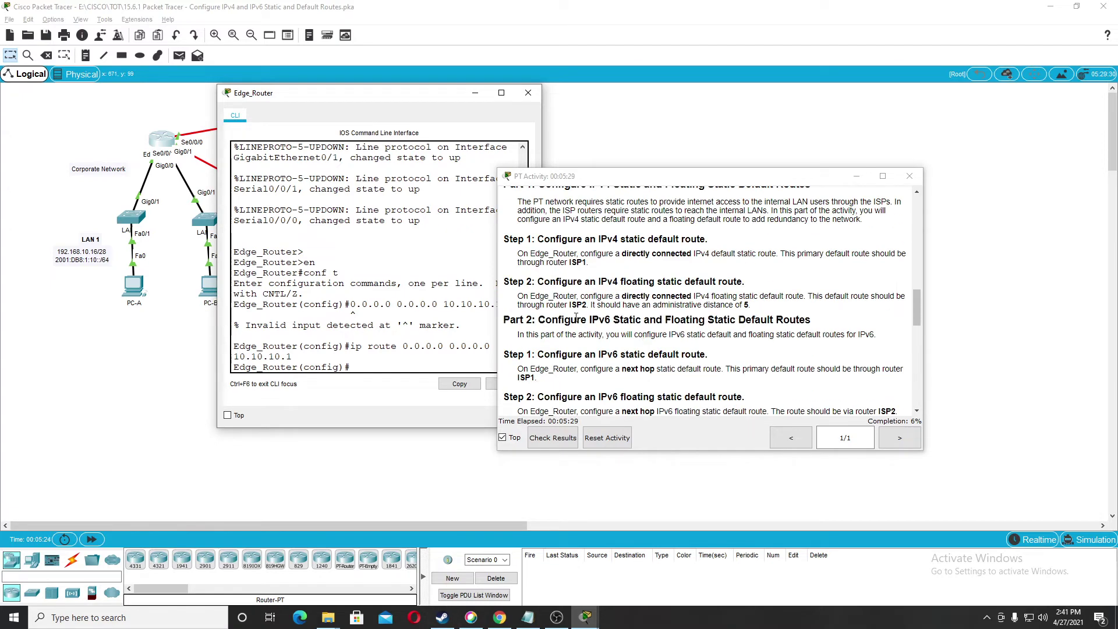
pyautogui.scroll(1, 567, 315)
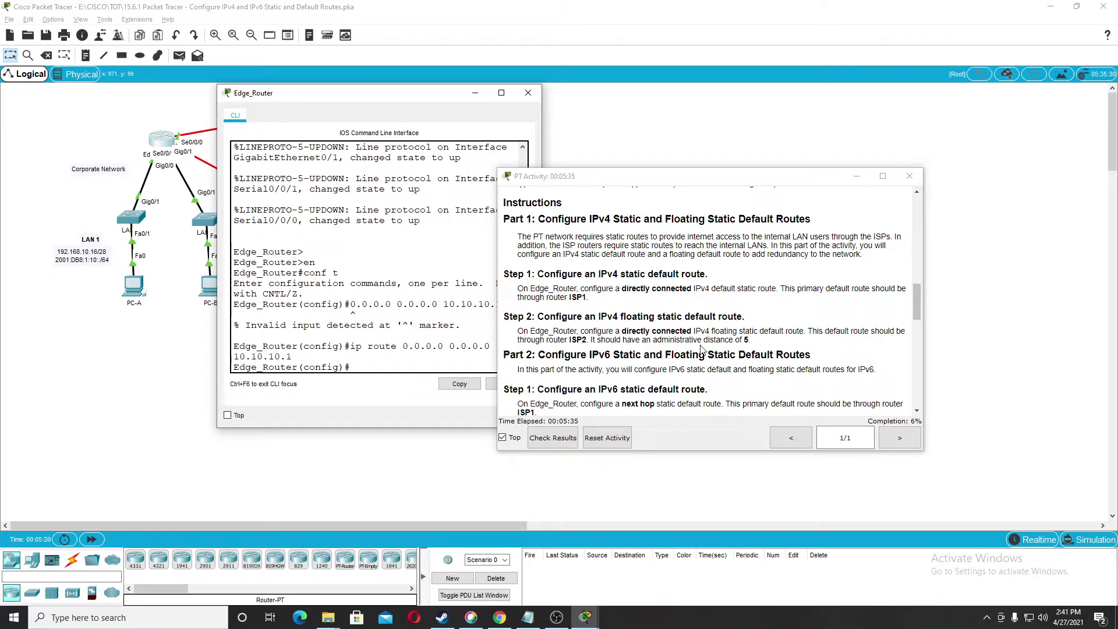
pyautogui.scroll(10, 634, 349)
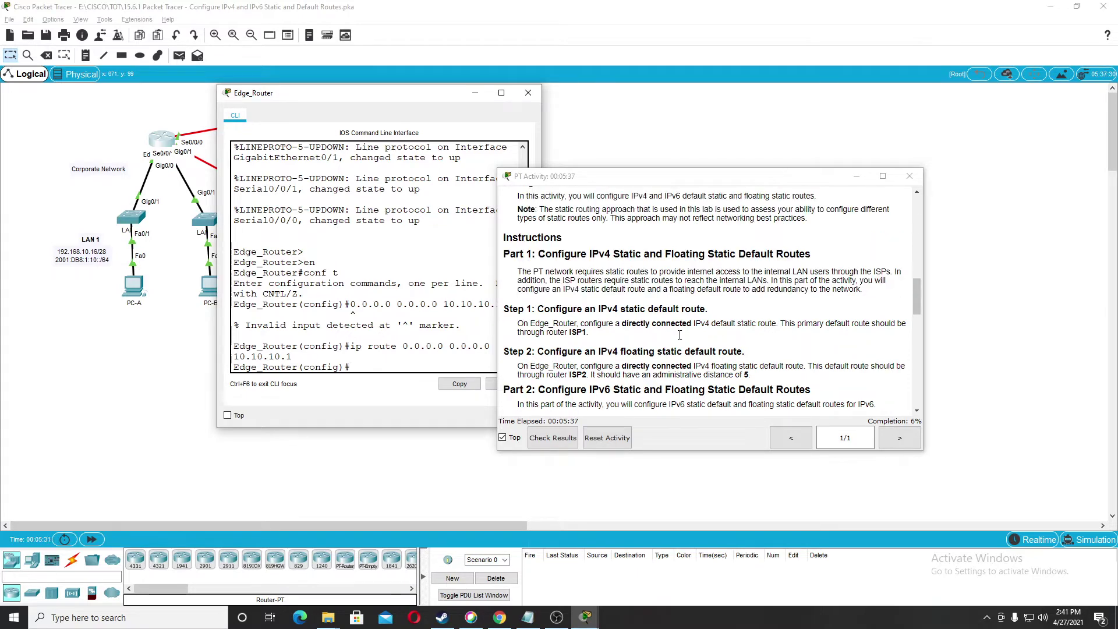
pyautogui.scroll(2, 677, 355)
pyautogui.scroll(-2, 670, 291)
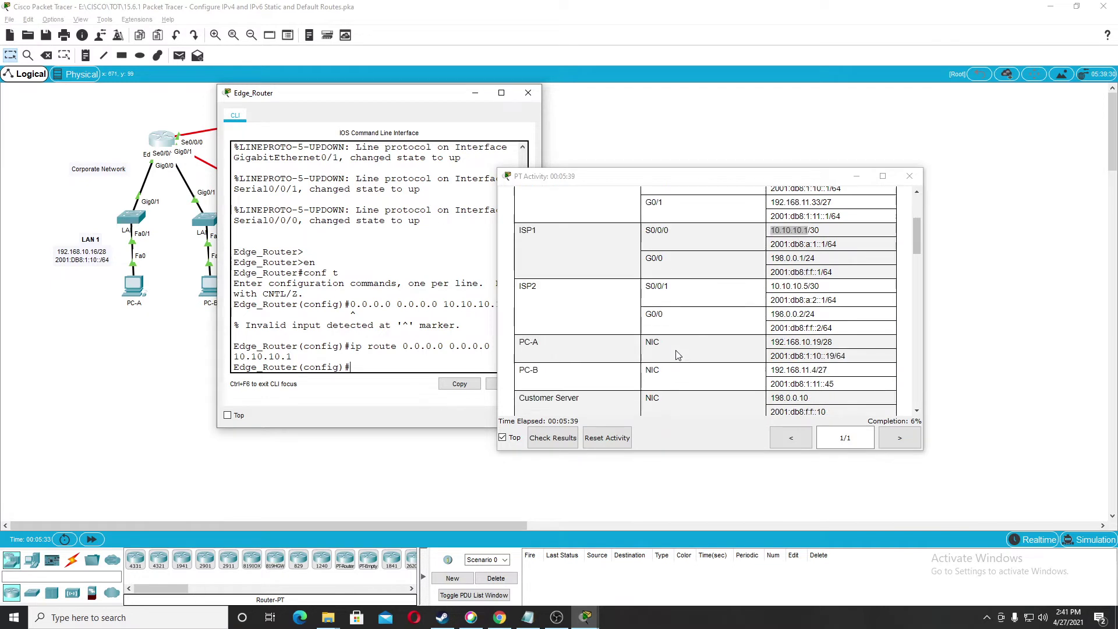
pyautogui.moveTo(654, 176); pyautogui.dragTo(763, 116)
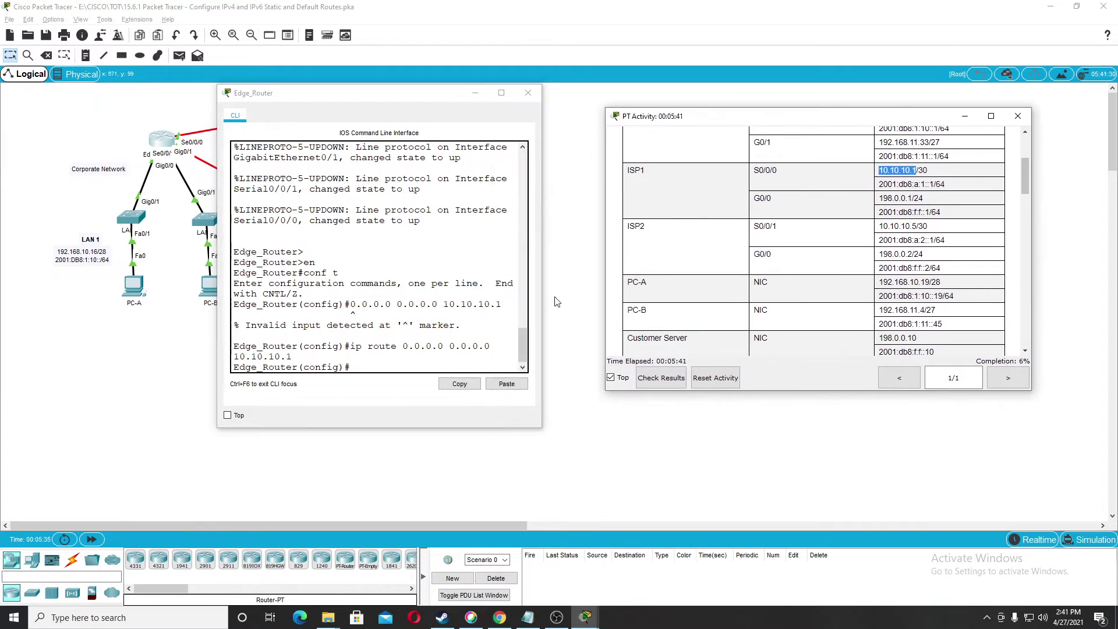
pyautogui.click(391, 367)
pyautogui.press('Up')
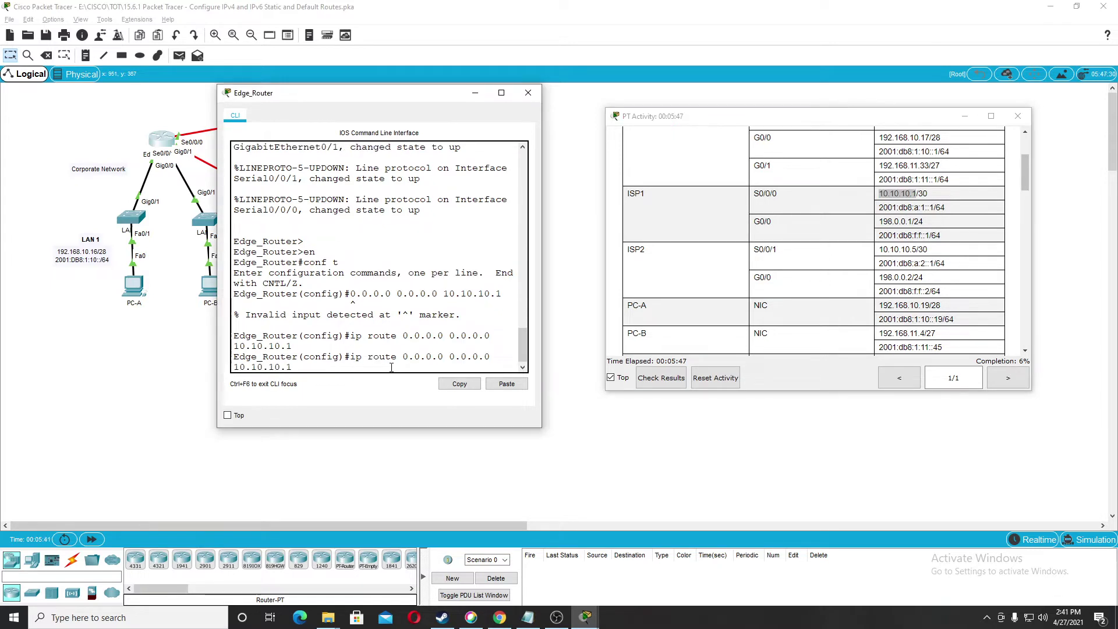
pyautogui.write('5 5')
pyautogui.press('Return')
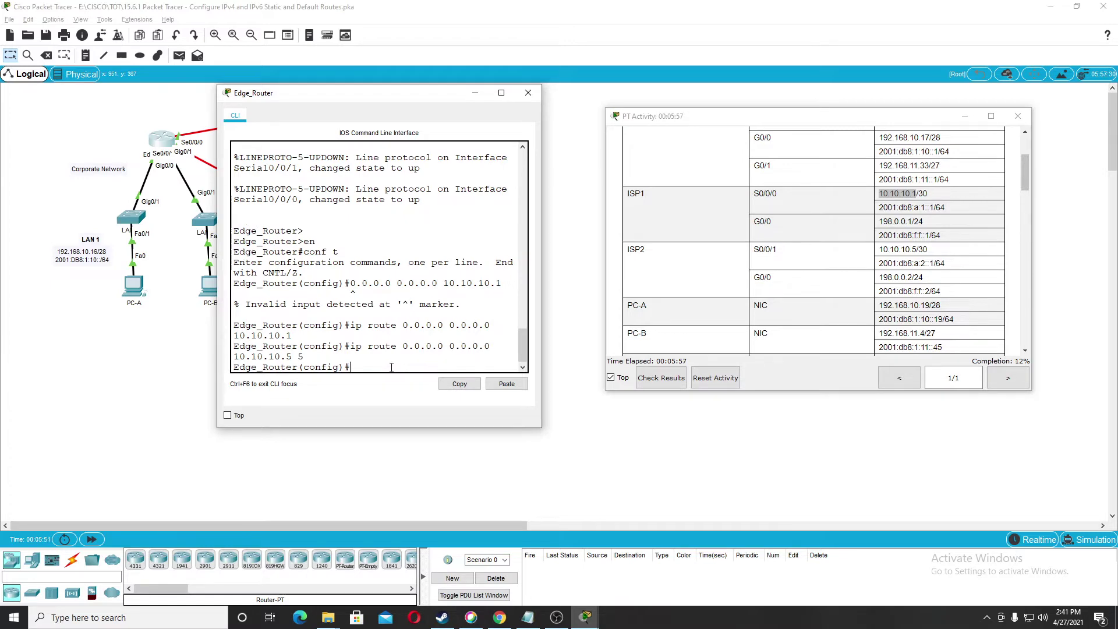
# Step: Read the Part 2 instructions for Edge_Router's IPv6 static and floating static default routes through ISP1 and ISP2
pyautogui.scroll(-10, 741, 311)
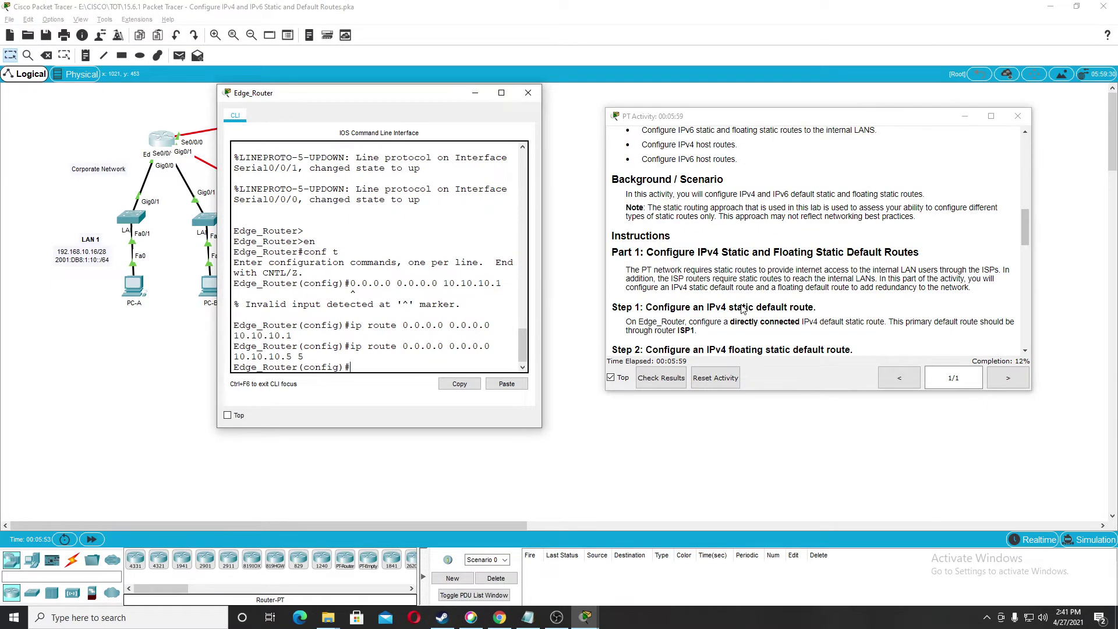
pyautogui.scroll(-3, 641, 262)
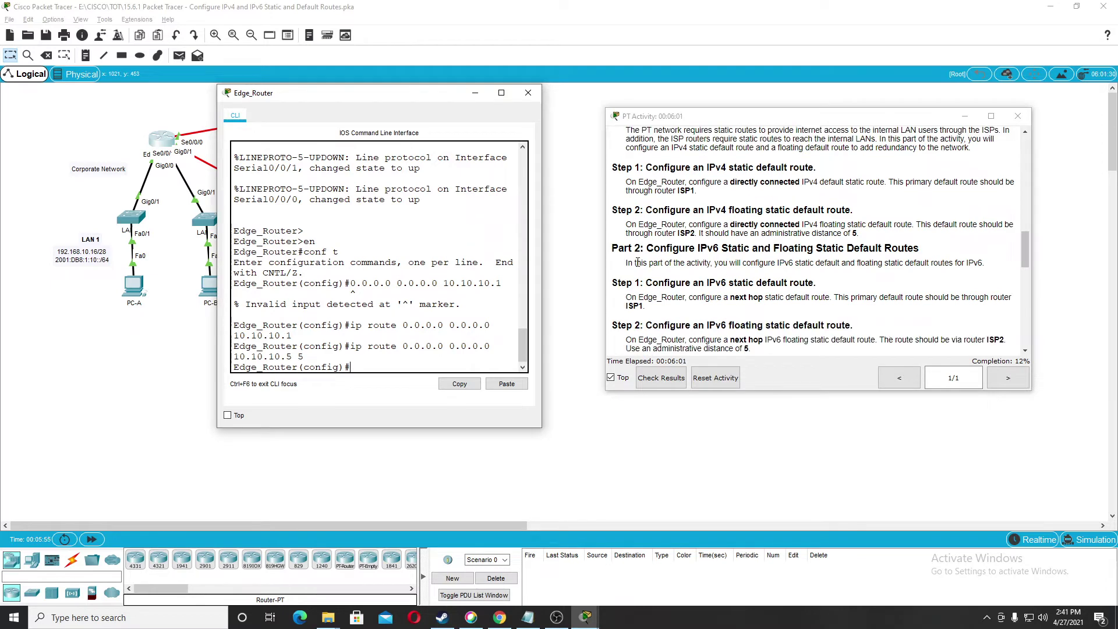
pyautogui.scroll(-1, 638, 262)
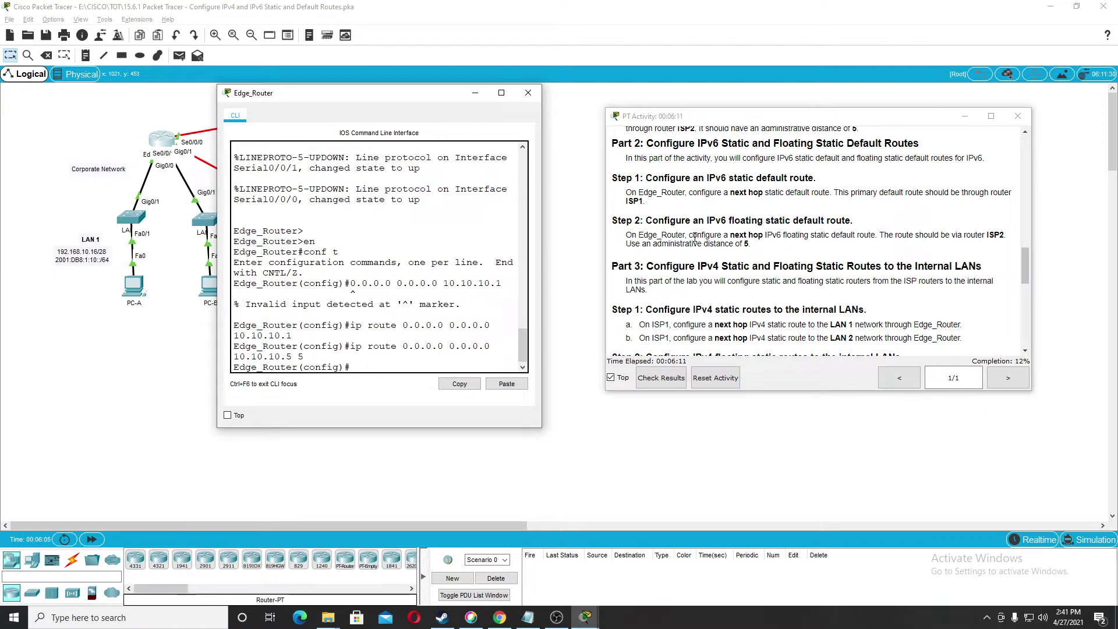
pyautogui.scroll(-1, 695, 236)
pyautogui.scroll(1, 694, 236)
pyautogui.moveTo(626, 201); pyautogui.dragTo(660, 205)
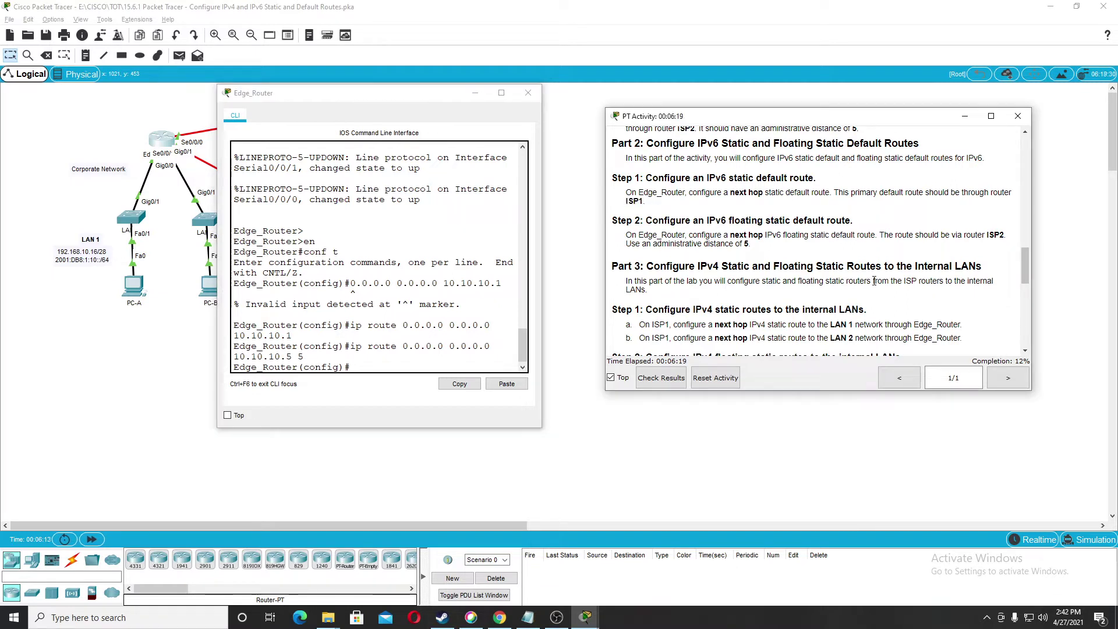
pyautogui.moveTo(986, 235); pyautogui.dragTo(715, 251)
pyautogui.click(715, 251)
# Step: Look up the serial interface IPv6 addresses of ISP1 and ISP2 in the addressing table
pyautogui.scroll(10, 815, 262)
pyautogui.scroll(4, 838, 285)
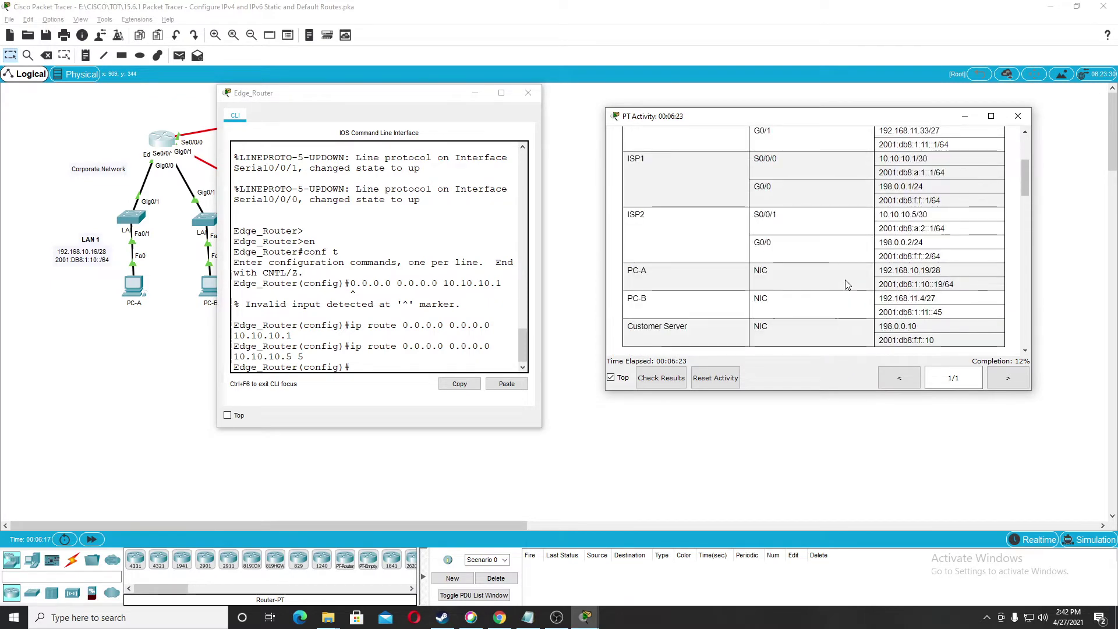
pyautogui.scroll(-2, 827, 288)
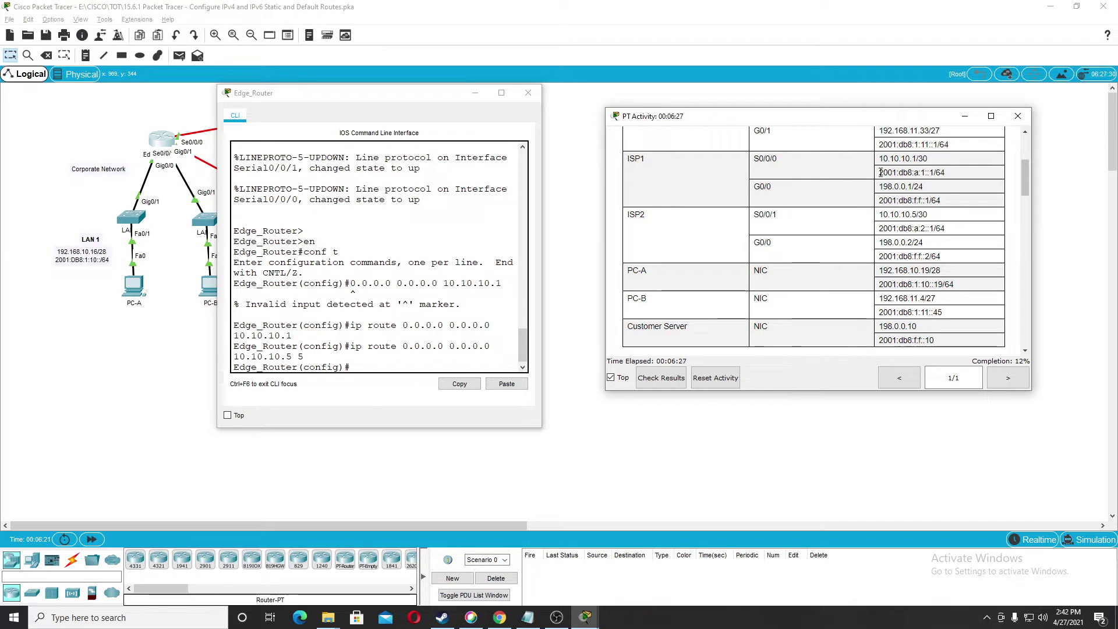
pyautogui.moveTo(884, 173); pyautogui.dragTo(958, 176)
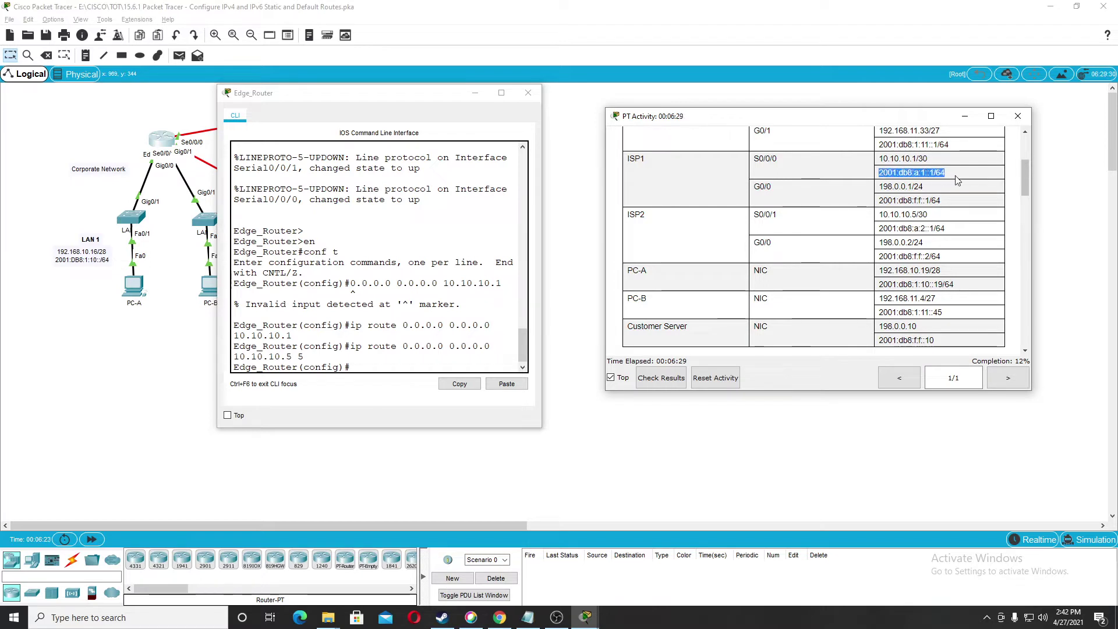
pyautogui.click(942, 173)
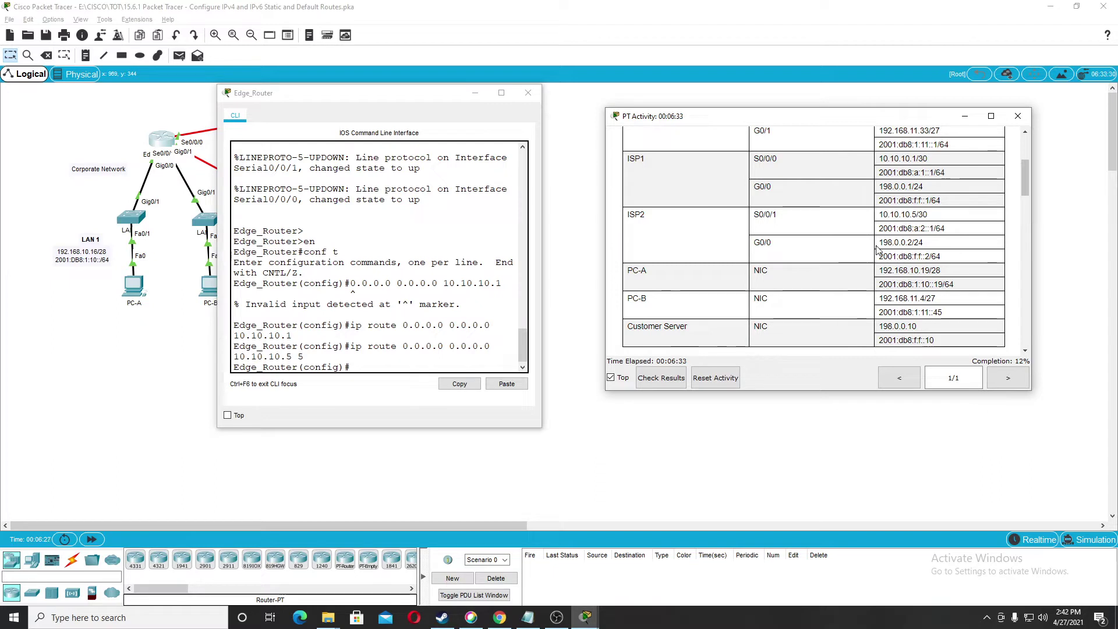
pyautogui.moveTo(880, 229); pyautogui.dragTo(928, 229)
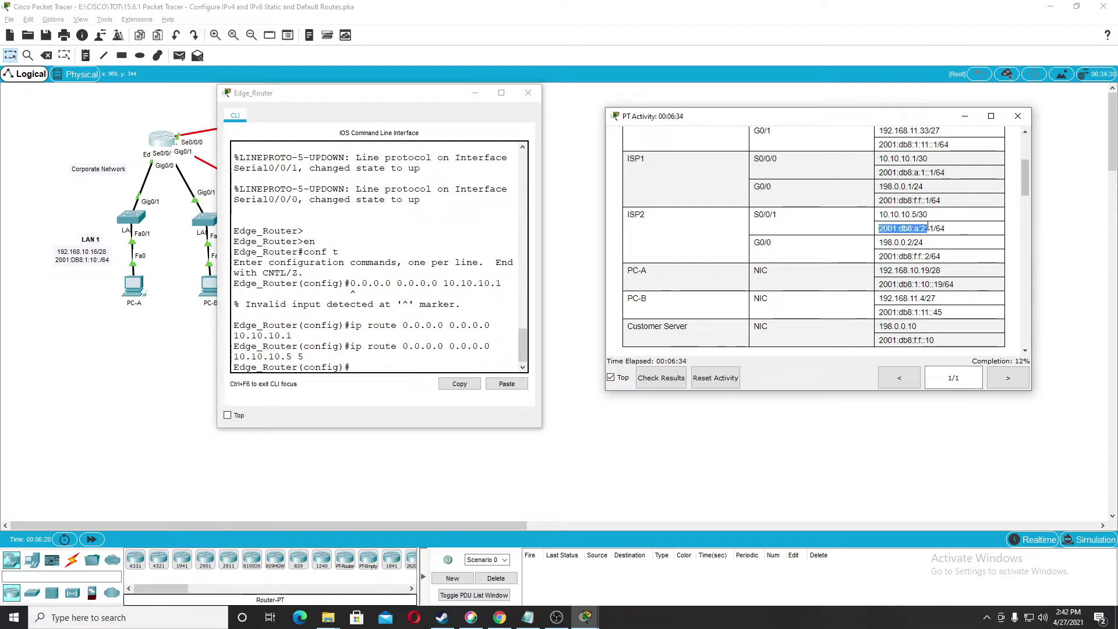
pyautogui.click(894, 183)
# Step: Begin the command ipv6 route ::/0 on Edge_Router and paste ISP1's G0/0 address 2001:db8:f:f::1 as its next hop
pyautogui.click(368, 368)
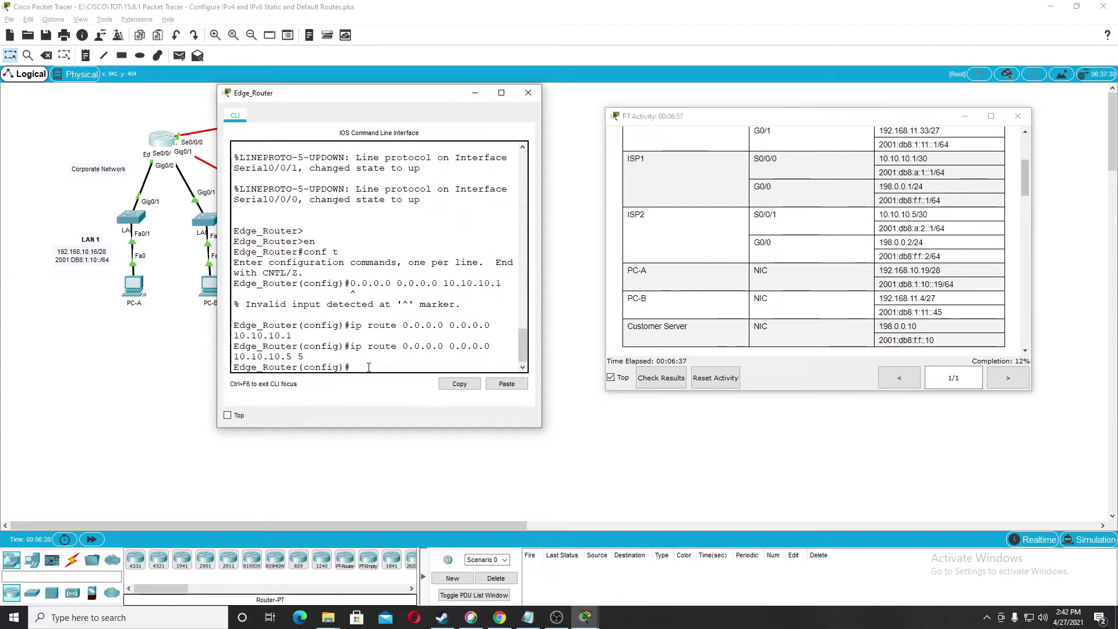
pyautogui.write('ipv6 ')
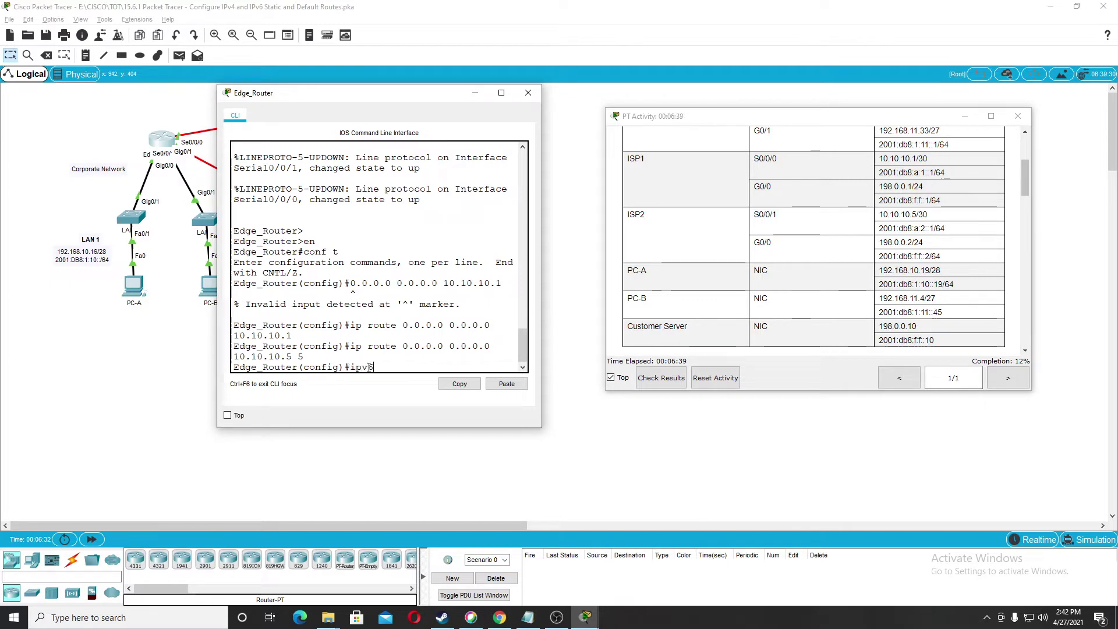
pyautogui.write('route')
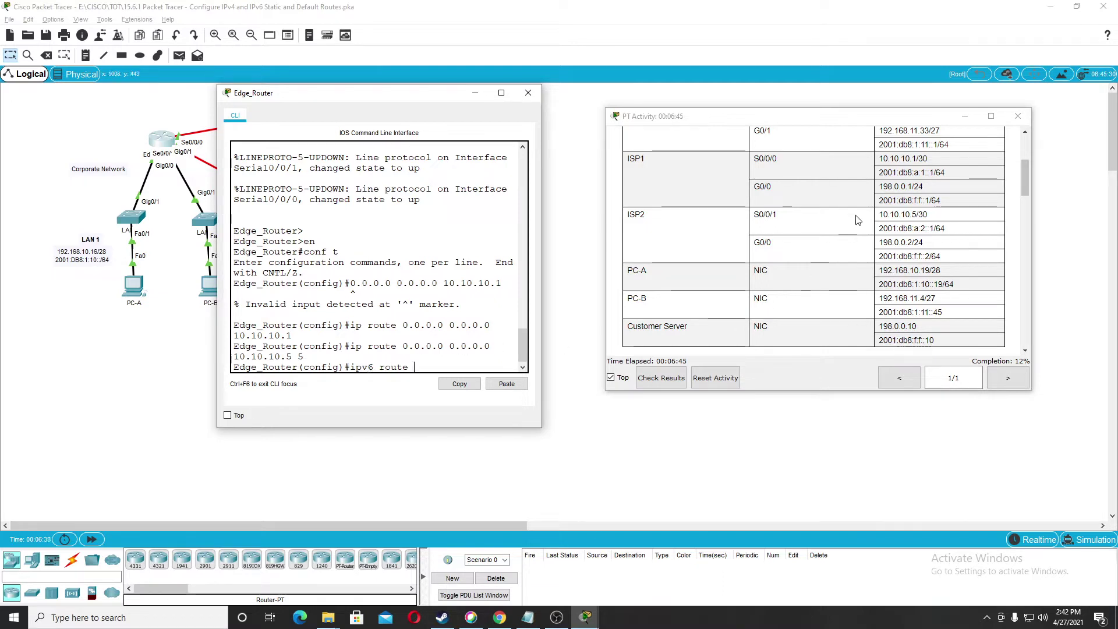
pyautogui.click(880, 201)
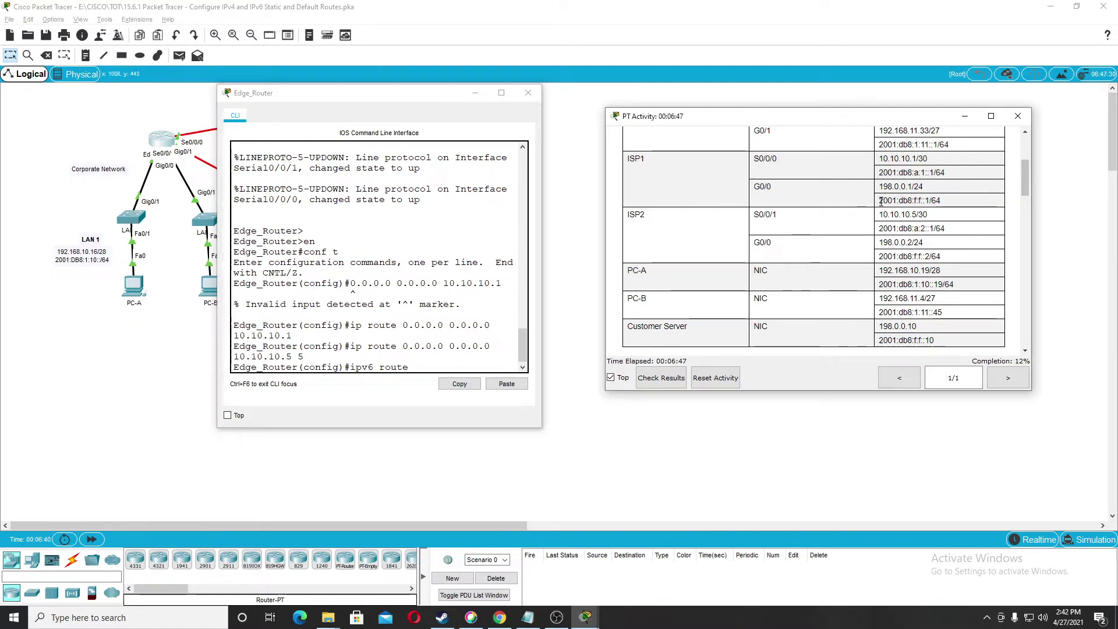
pyautogui.moveTo(880, 201); pyautogui.dragTo(924, 200)
pyautogui.hotkey('ctrl', 'c')
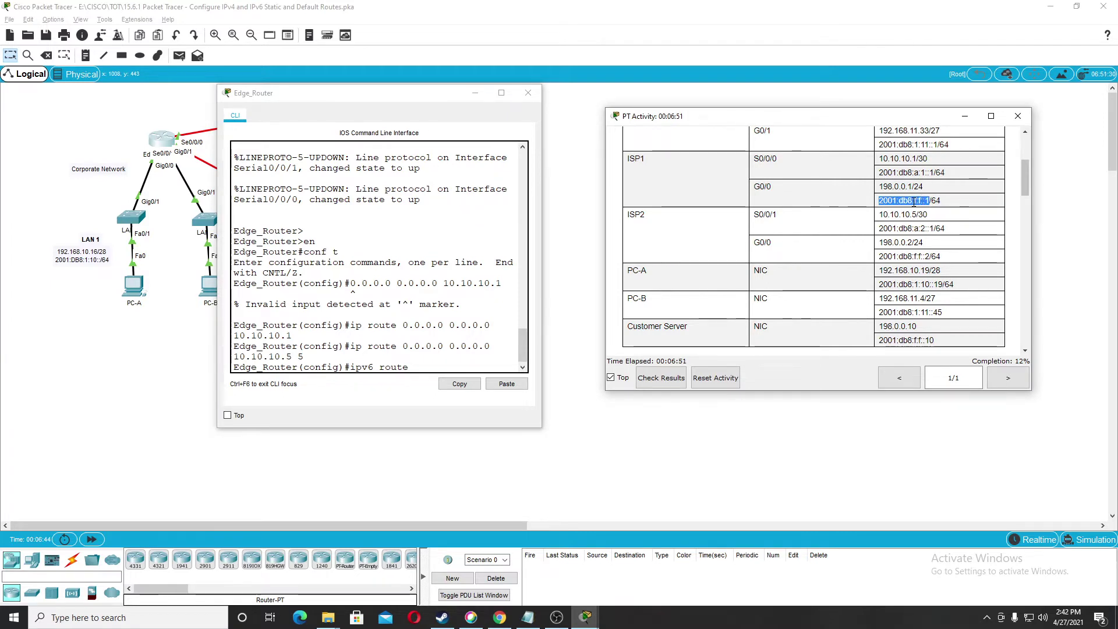
pyautogui.click(432, 369)
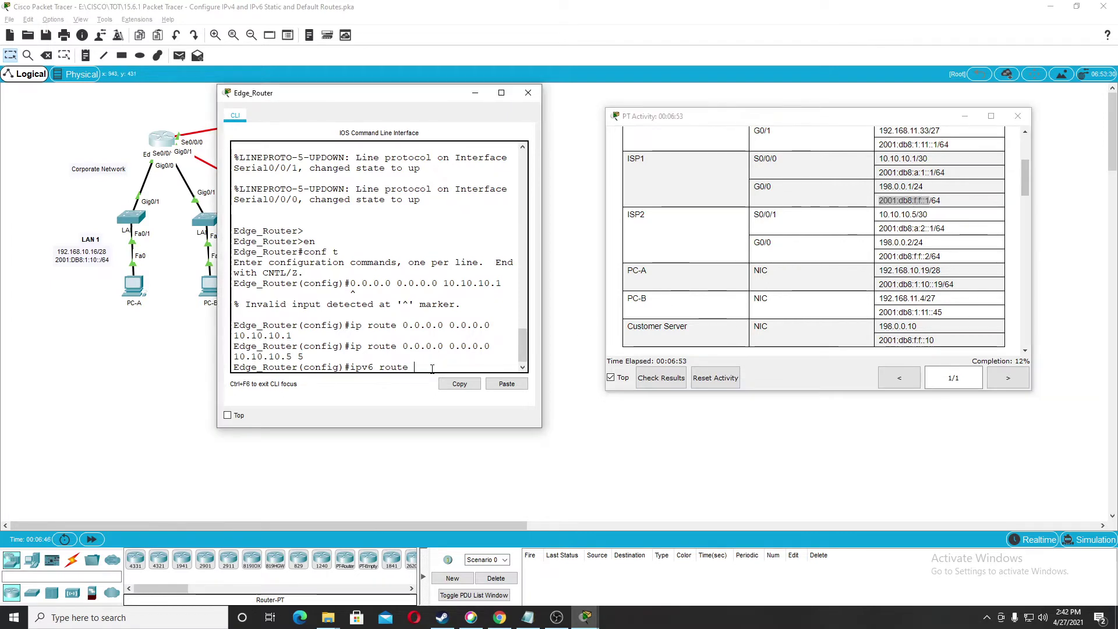
pyautogui.write('0')
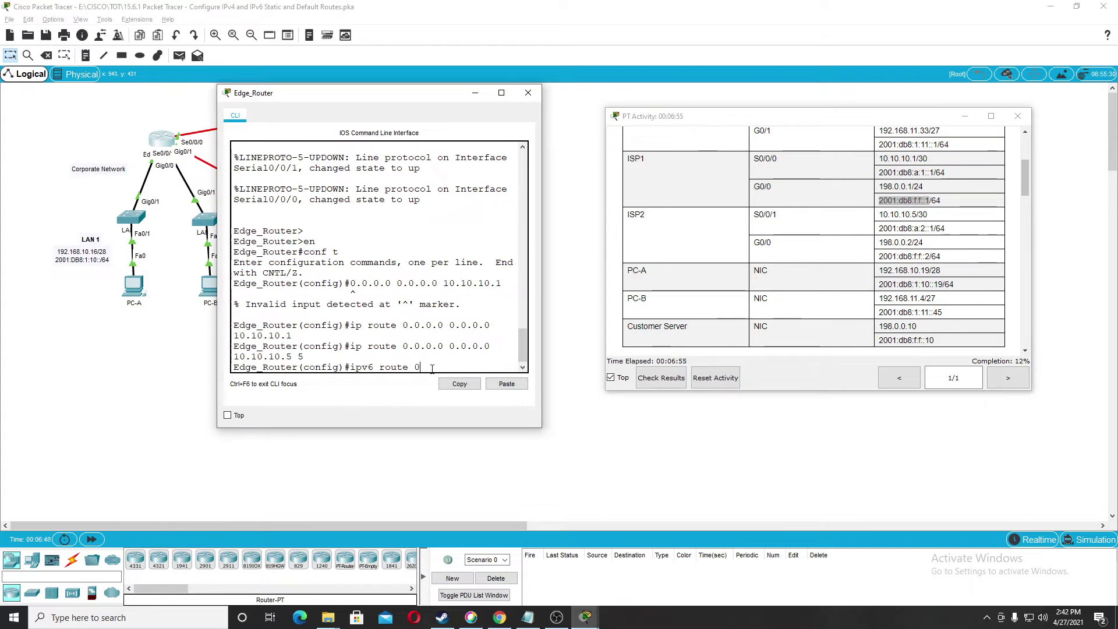
pyautogui.press('BackSpace')
pyautogui.write('::')
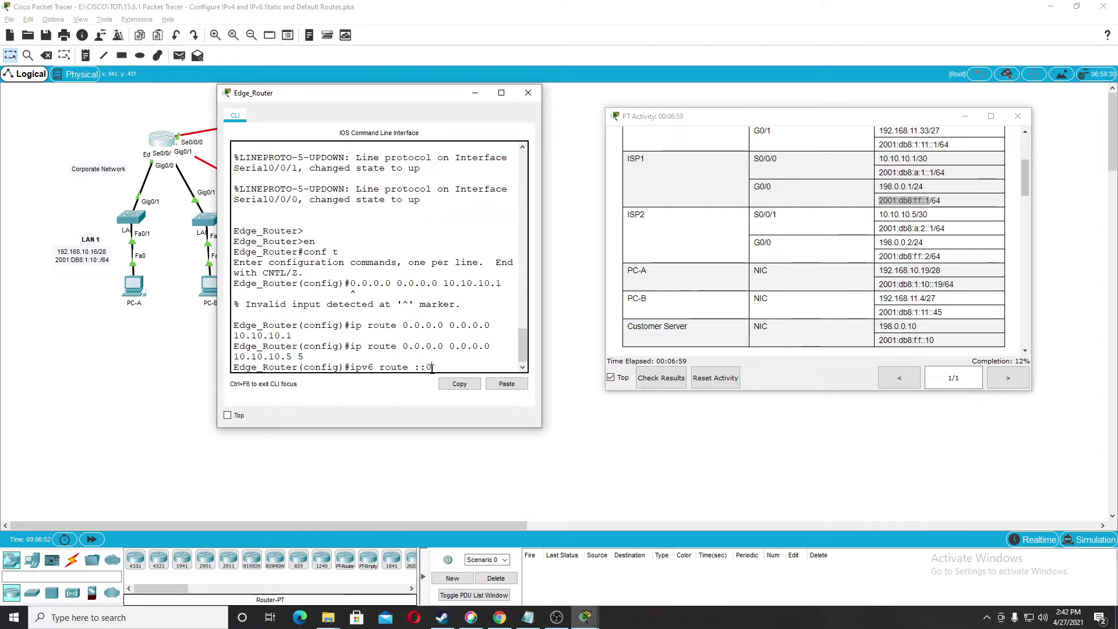
pyautogui.write('/0')
pyautogui.click(508, 385)
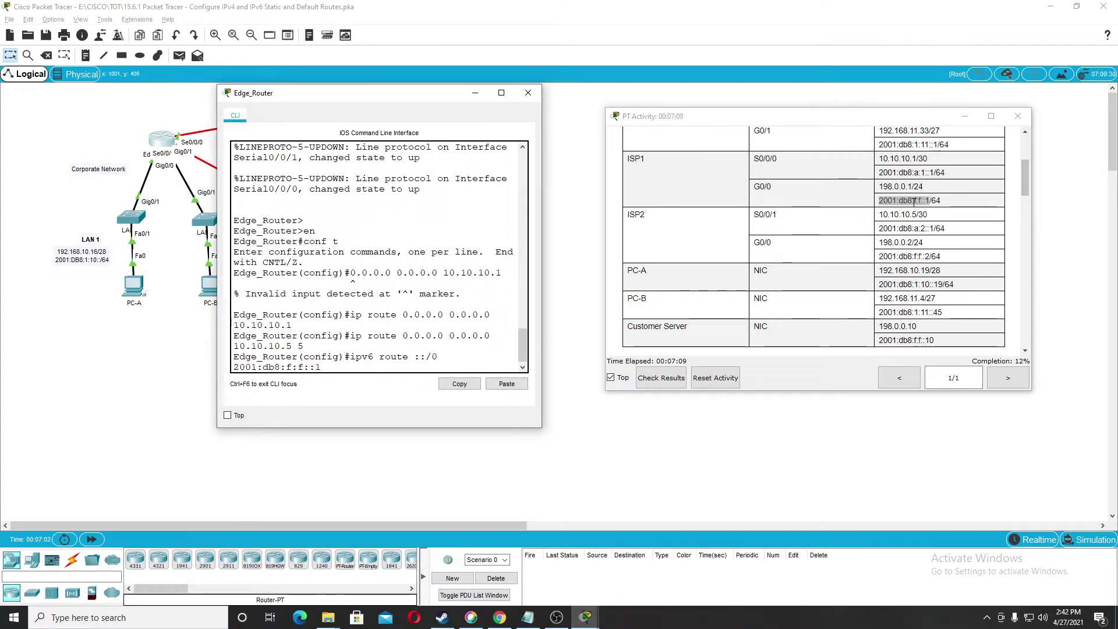
# Step: Check the ISP1 links in the topology and copy ISP1's S0/0/0 IPv6 address 2001:db8:a:1::1 from the addressing table
pyautogui.scroll(1, 914, 201)
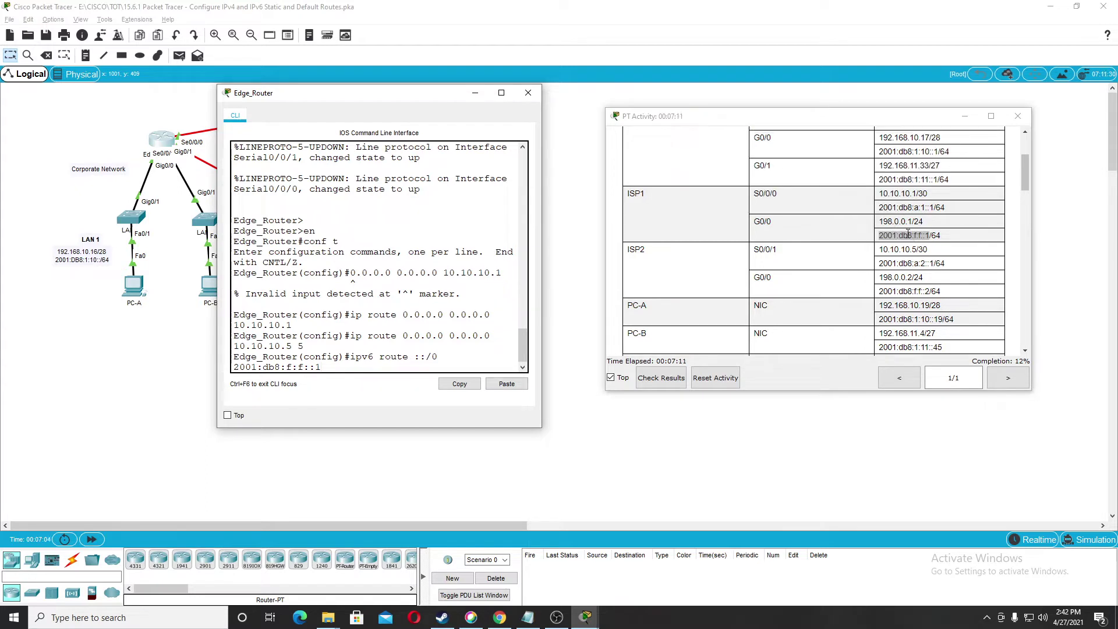
pyautogui.moveTo(346, 93); pyautogui.dragTo(346, 231)
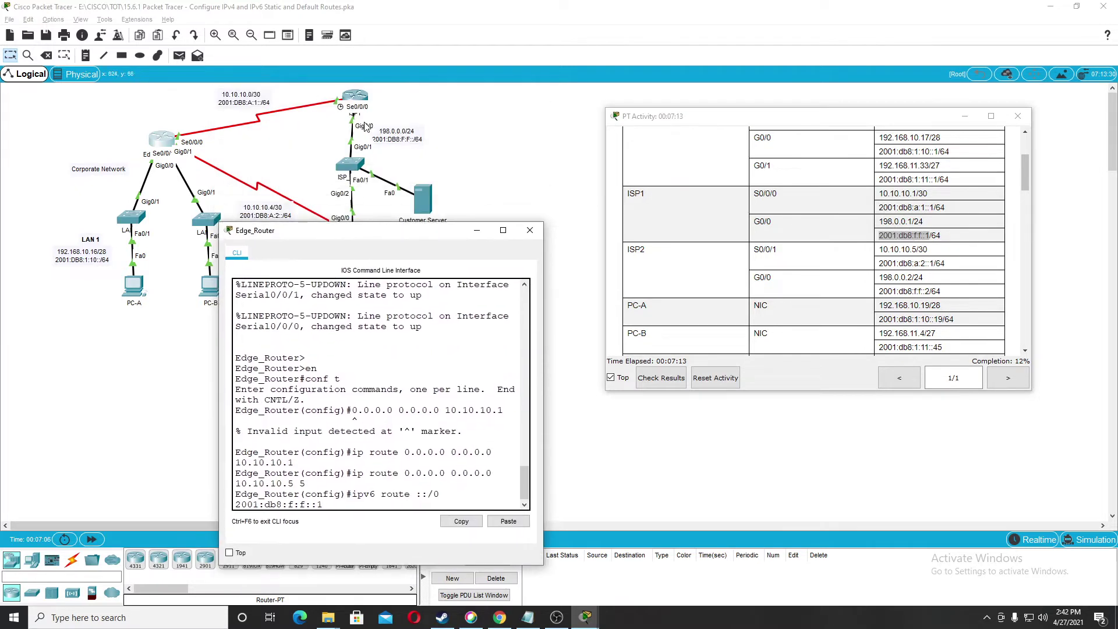
pyautogui.moveTo(366, 231); pyautogui.dragTo(405, 132)
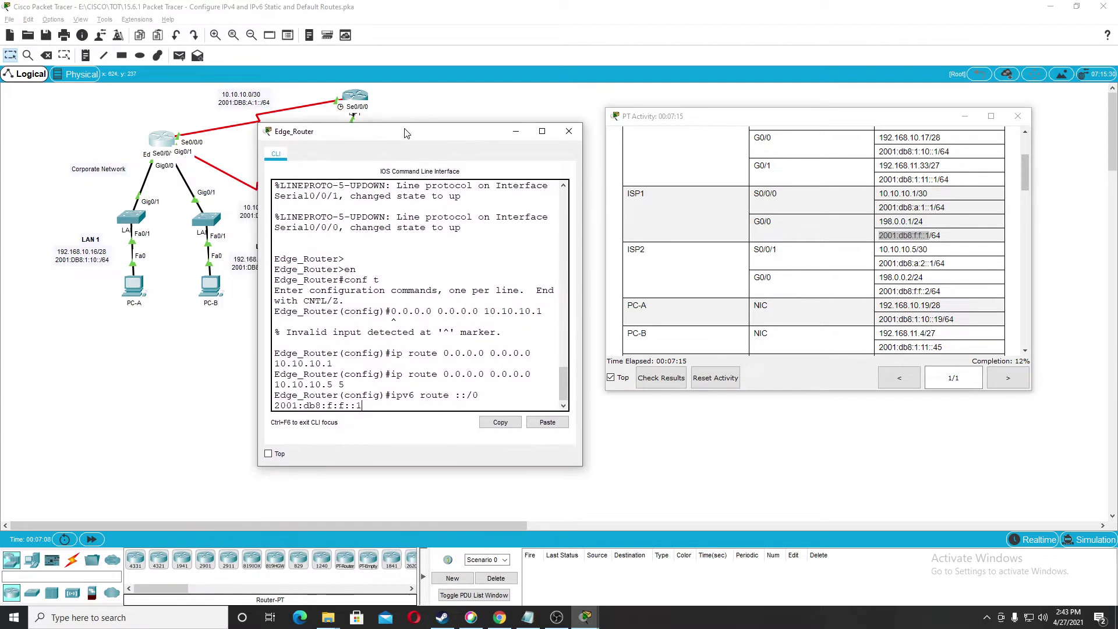
pyautogui.moveTo(879, 207); pyautogui.dragTo(934, 207)
pyautogui.hotkey('ctrl', 'c')
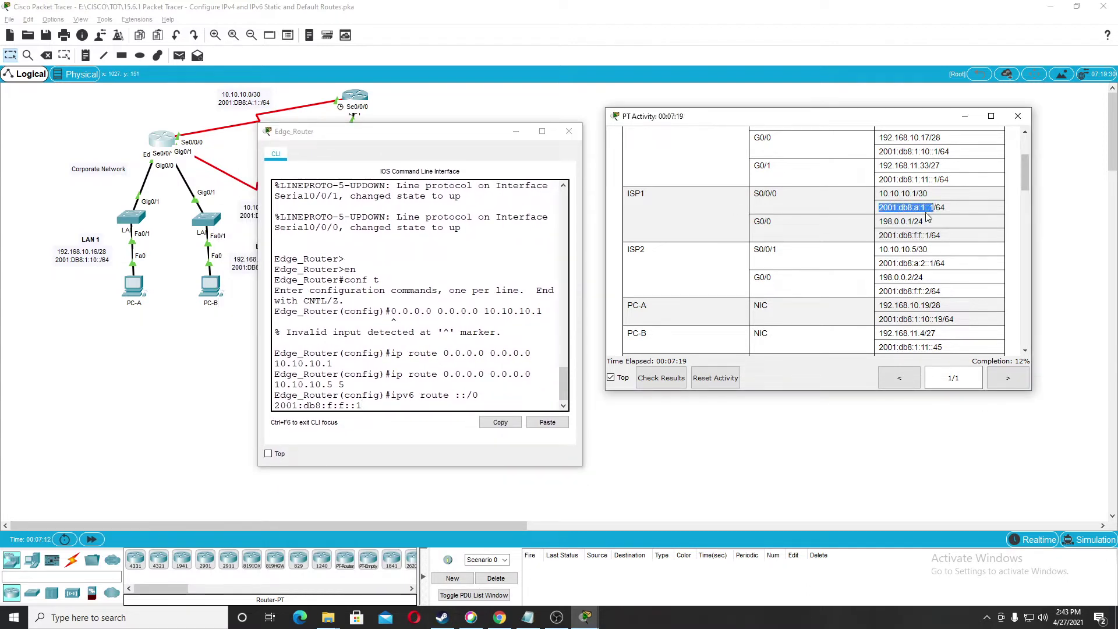
# Step: Replace the pending command's next hop with the copied address and run ipv6 route ::/0 2001:db8:a:1::1 on Edge_Router
pyautogui.moveTo(362, 405); pyautogui.dragTo(273, 409)
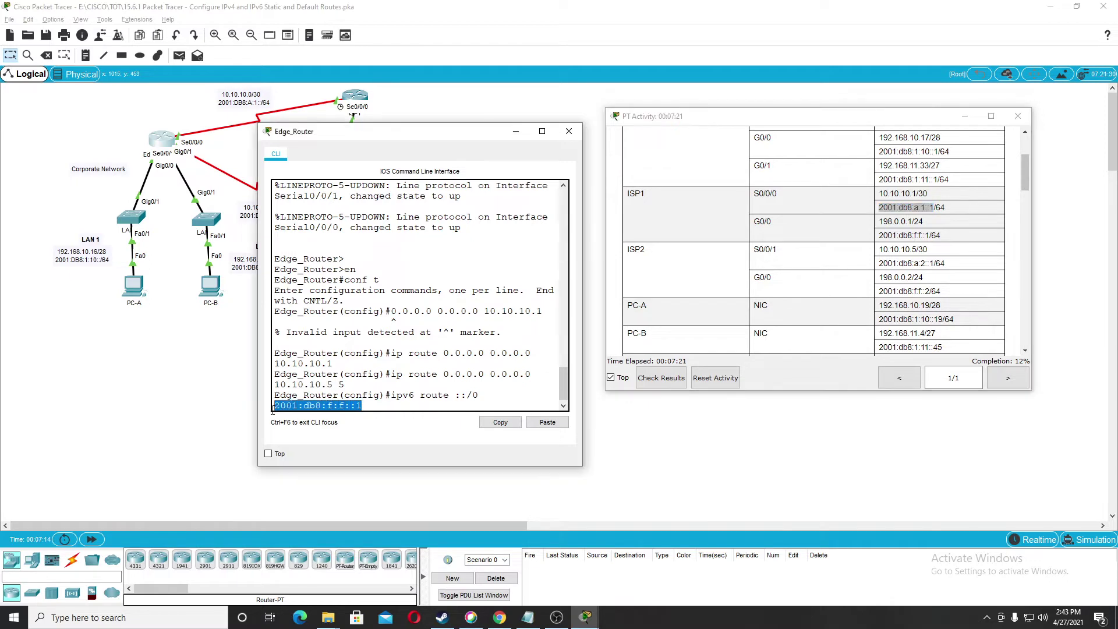
pyautogui.press('BackSpace')
pyautogui.press('BackSpace')
pyautogui.press('BackSpace')
pyautogui.press('BackSpace')
pyautogui.press('BackSpace')
pyautogui.press('BackSpace')
pyautogui.press('BackSpace')
pyautogui.press('BackSpace')
pyautogui.press('BackSpace')
pyautogui.press('BackSpace')
pyautogui.press('BackSpace')
pyautogui.press('BackSpace')
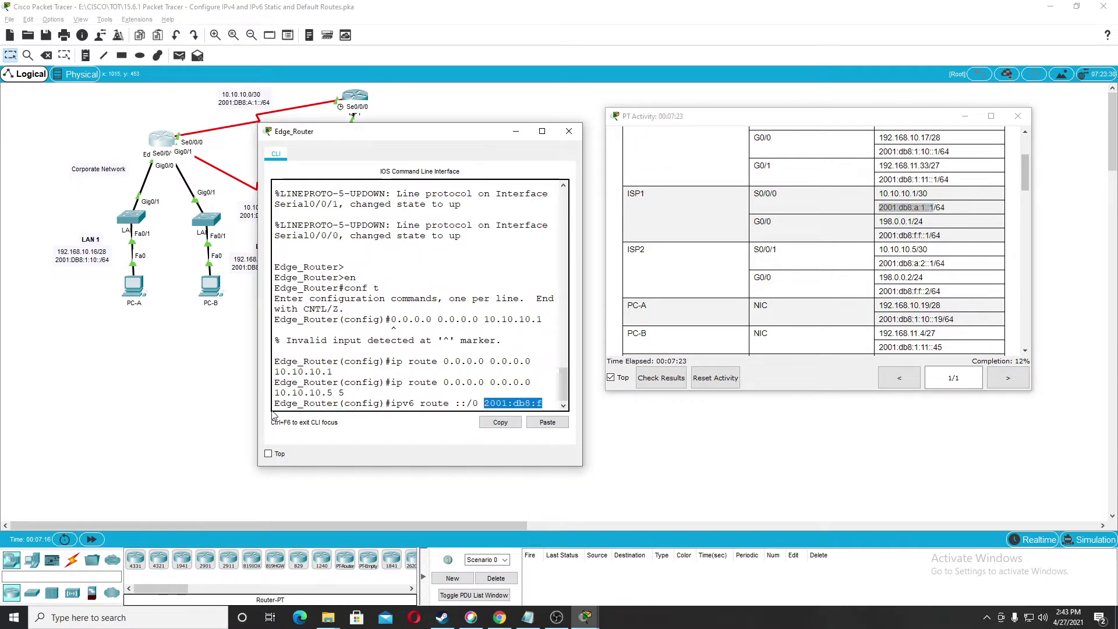
pyautogui.press('BackSpace')
pyautogui.press('BackSpace')
pyautogui.press('BackSpace')
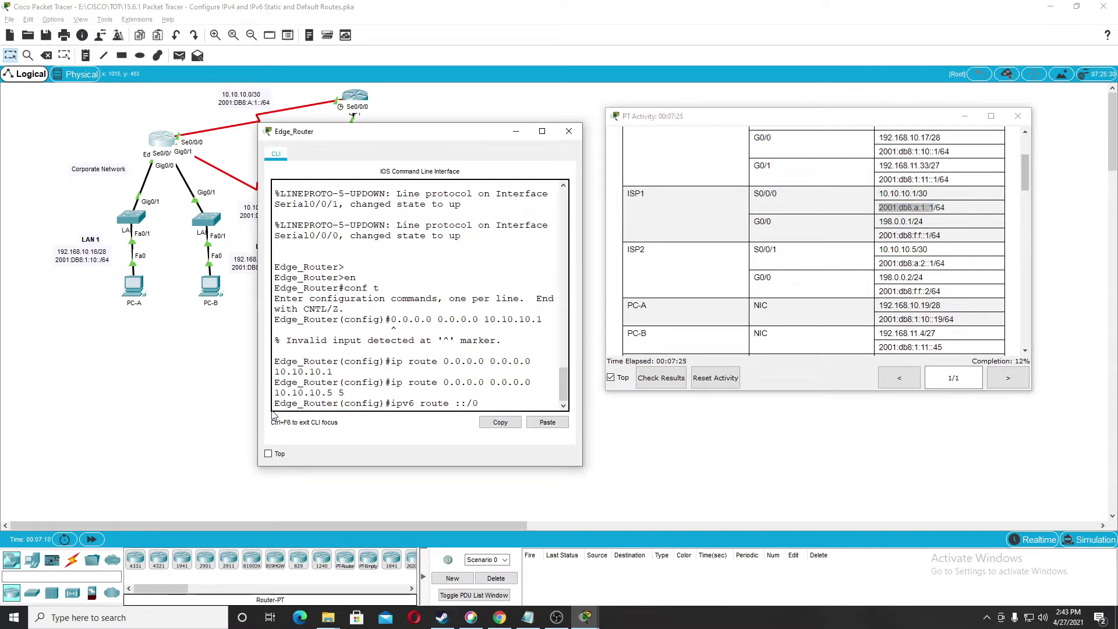
pyautogui.click(550, 422)
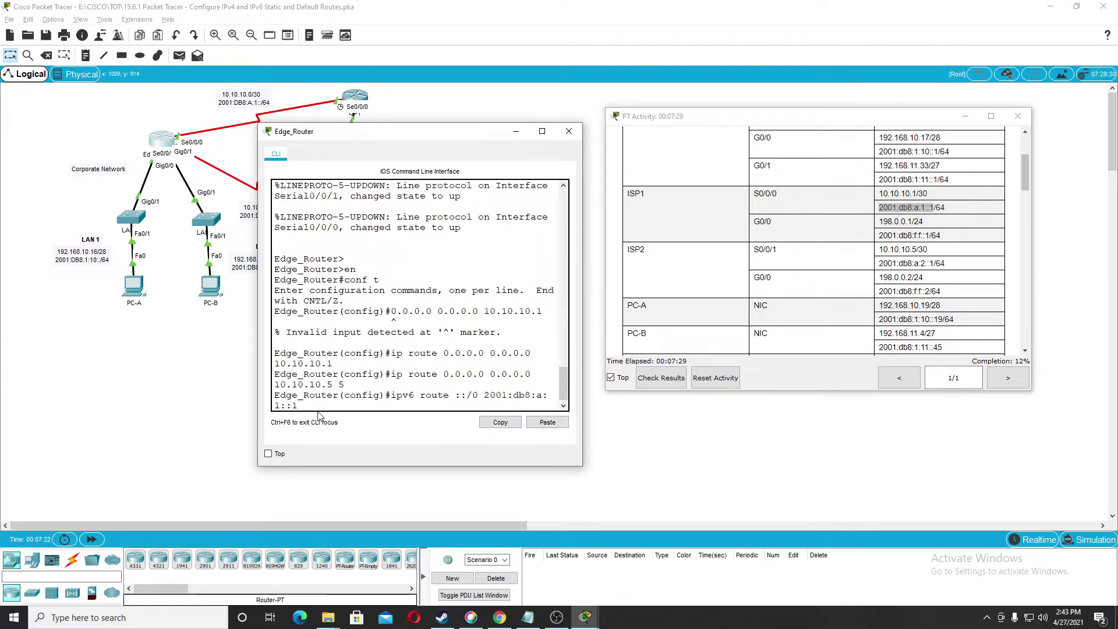
pyautogui.press('Return')
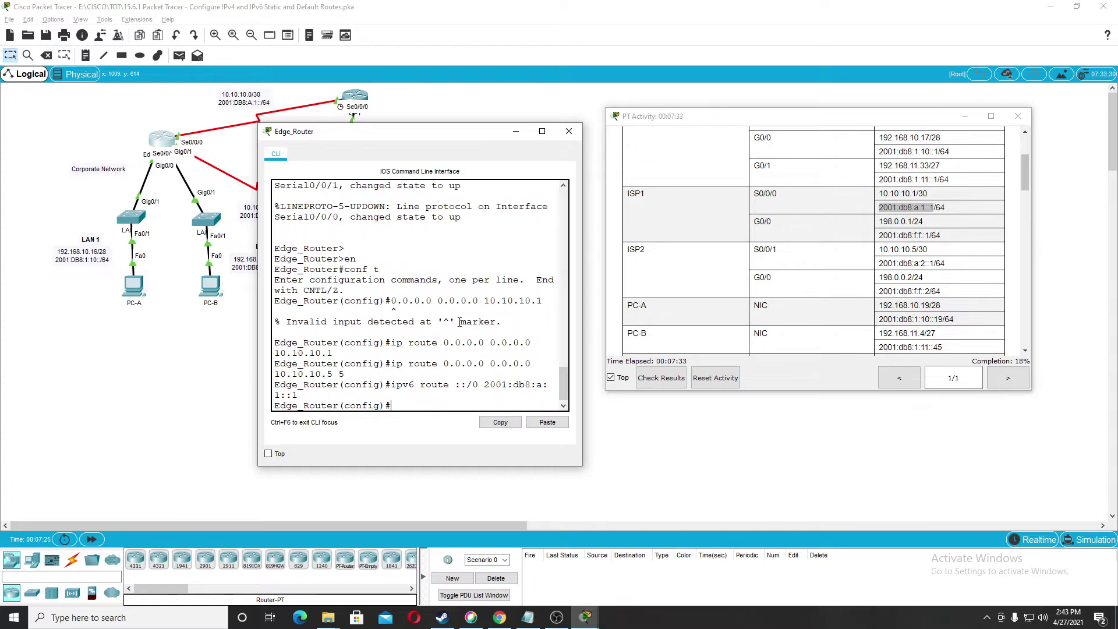
# Step: Configure Edge_Router's IPv6 floating default route through ISP2 with ipv6 route ::/0 2001:db8:a:2::1 5
pyautogui.moveTo(879, 263); pyautogui.dragTo(945, 264)
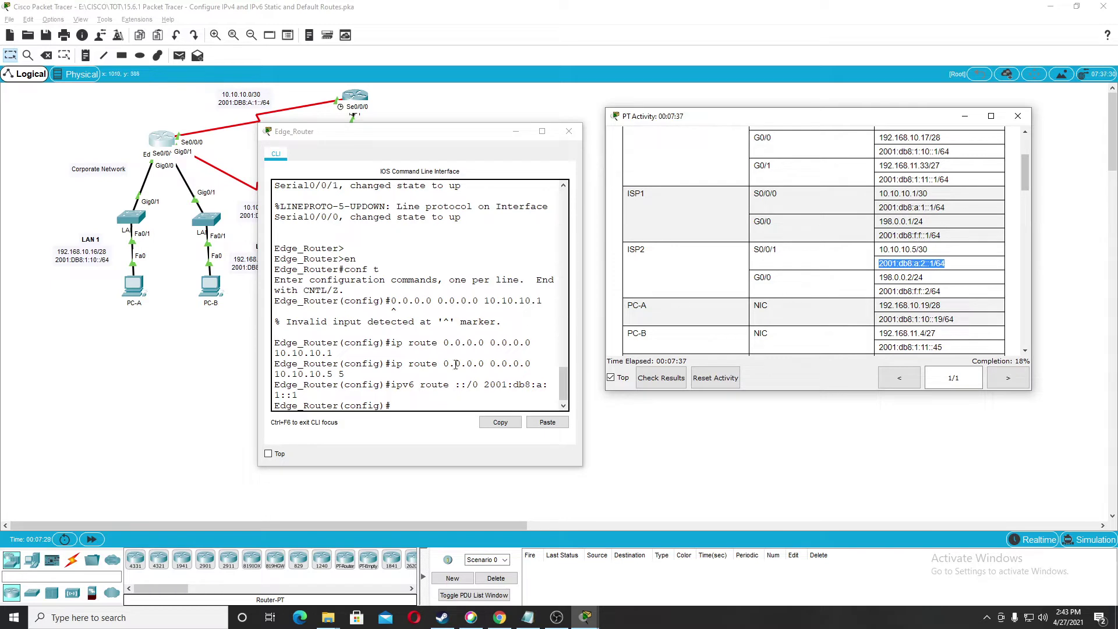
pyautogui.click(416, 407)
pyautogui.press('Up')
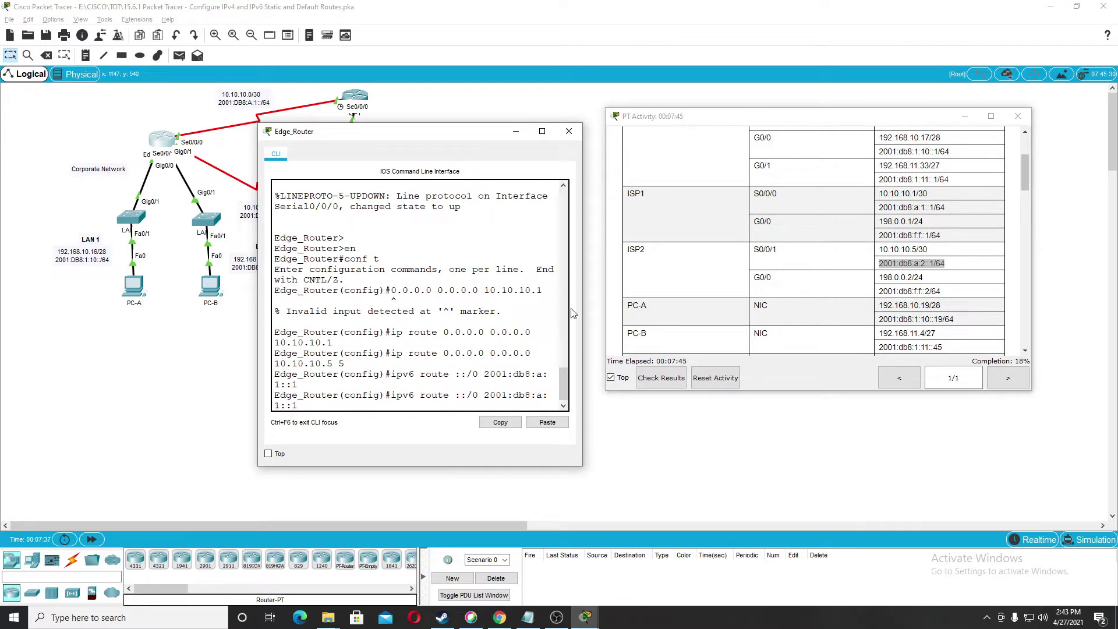
pyautogui.press('Left')
pyautogui.press('Left')
pyautogui.press('Left')
pyautogui.press('BackSpace')
pyautogui.write('2::1 5')
pyautogui.press('Return')
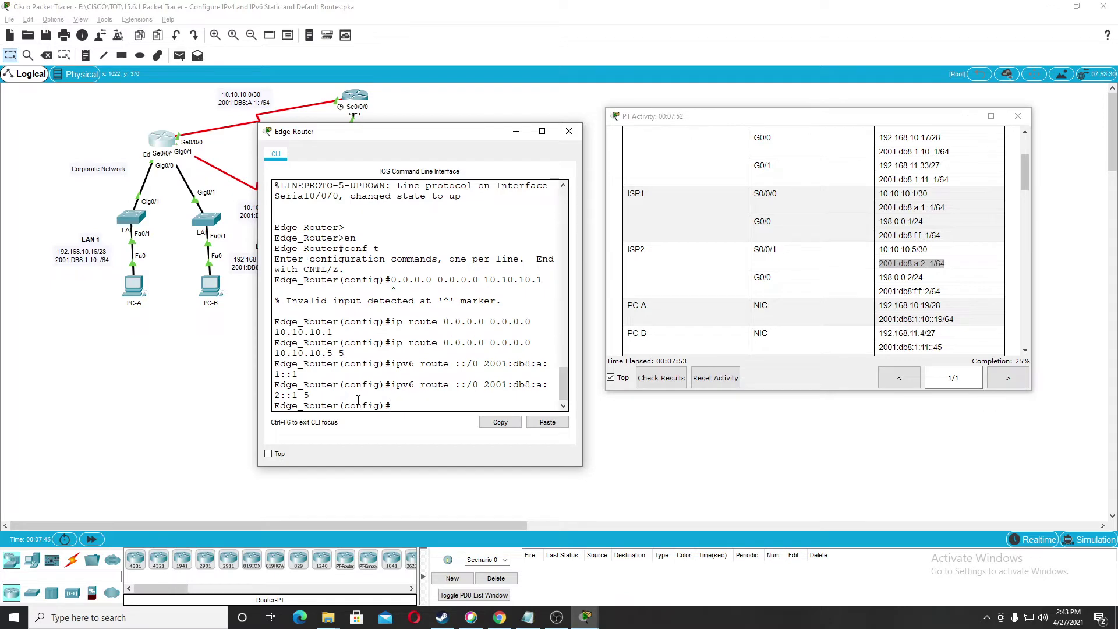
# Step: Read the Part 3 instructions on static routes to the internal LANs and close Edge_Router's window
pyautogui.scroll(-10, 762, 273)
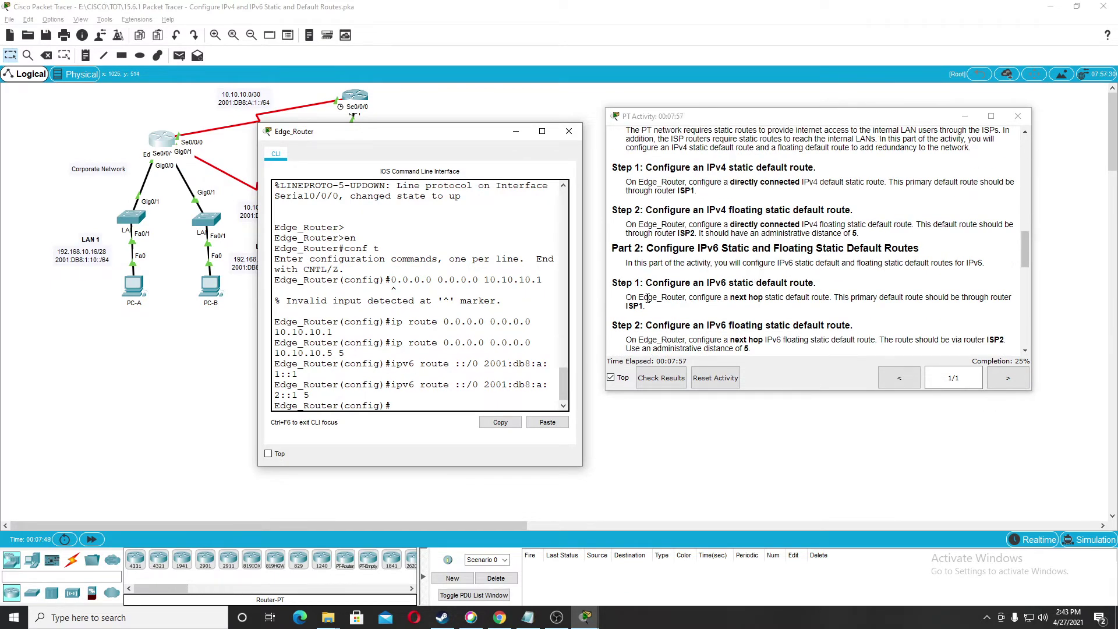
pyautogui.scroll(-5, 648, 279)
pyautogui.click(654, 214)
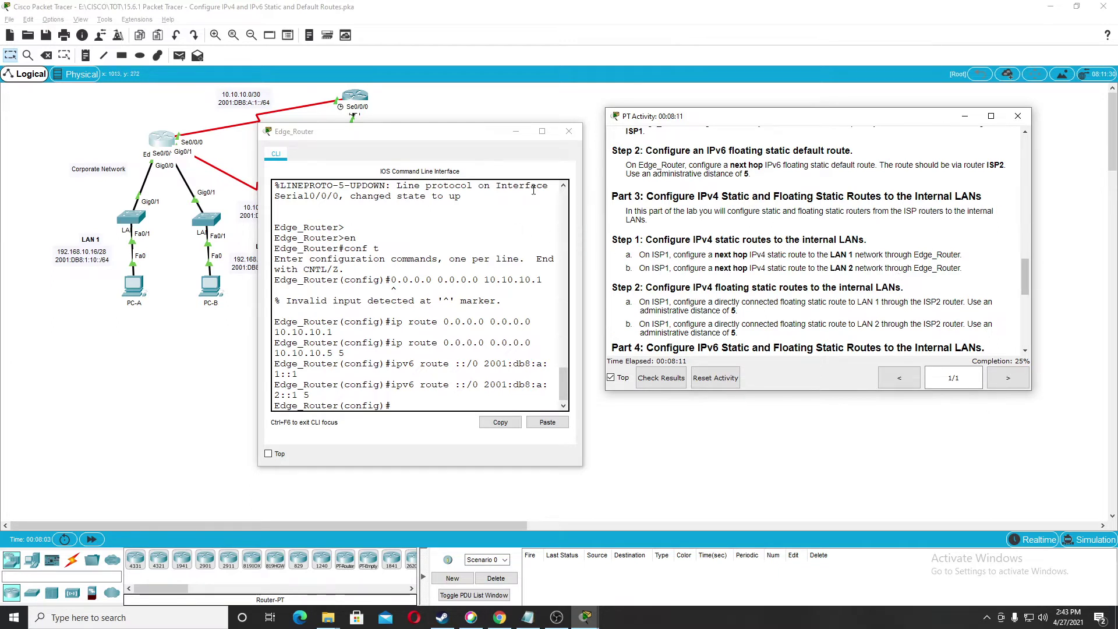
pyautogui.click(568, 129)
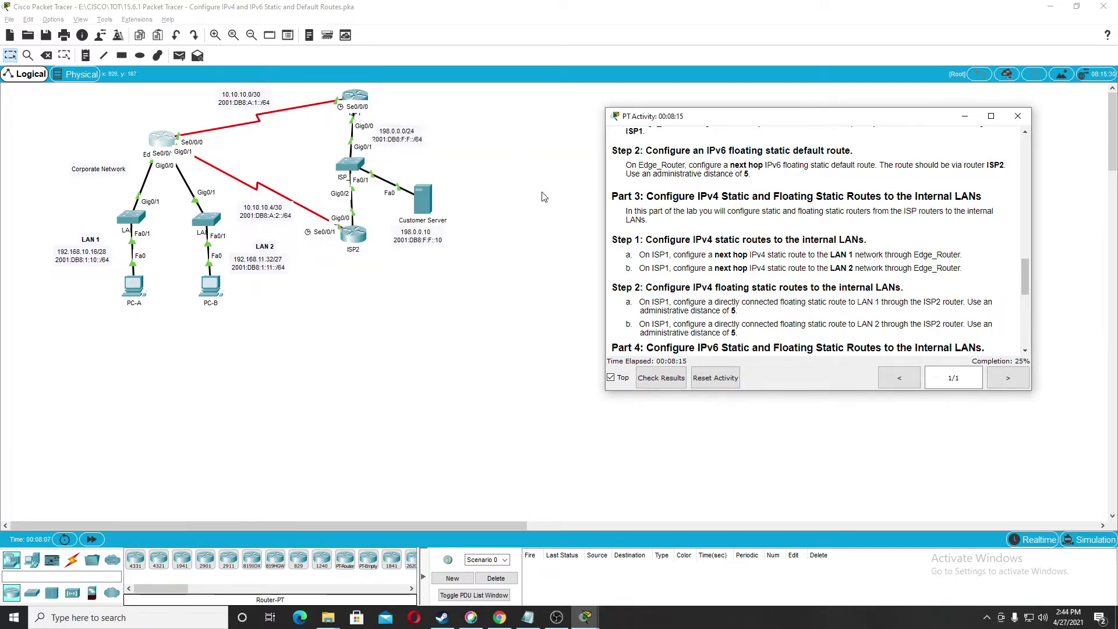
# Step: Open ISP1's command line and enter global configuration mode with en and conf t
pyautogui.click(359, 95)
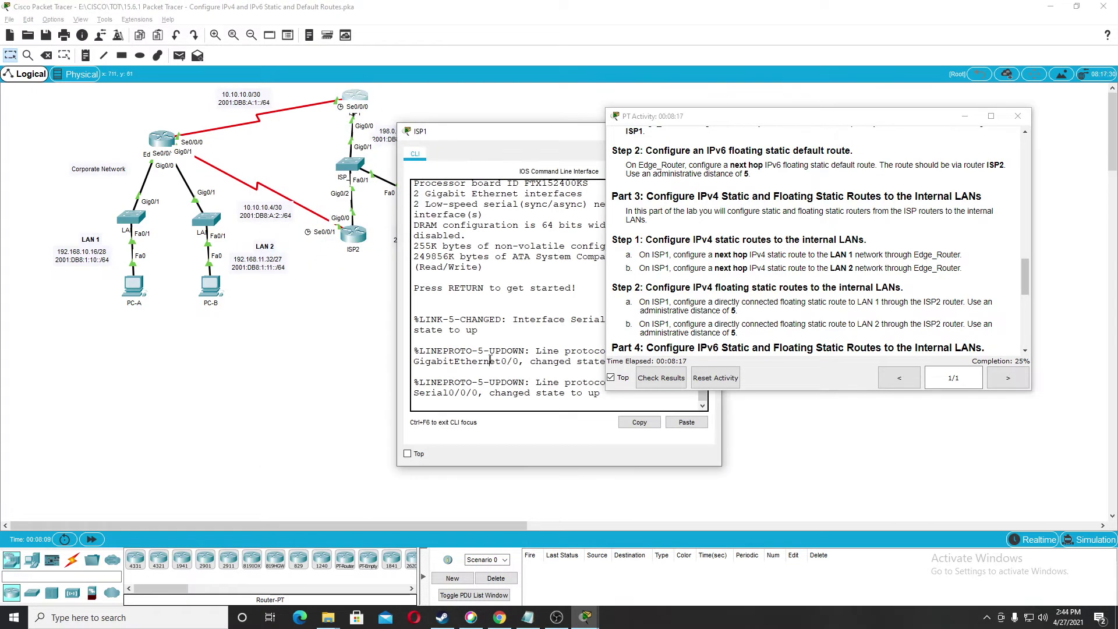
pyautogui.press('Return')
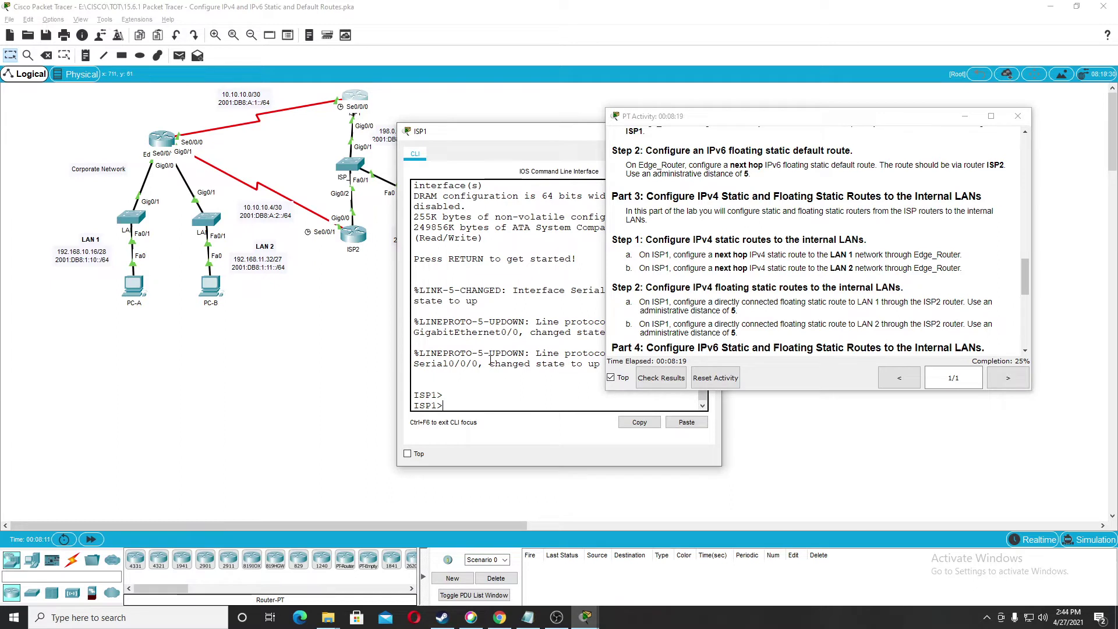
pyautogui.write('en')
pyautogui.press('Return')
pyautogui.write('conf ')
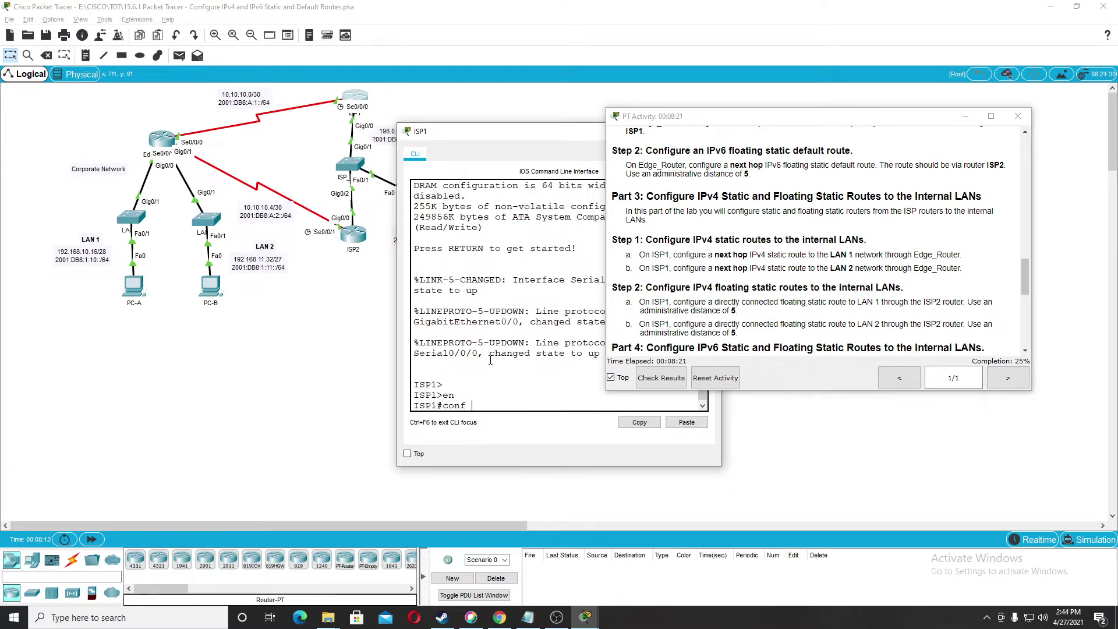
pyautogui.write('t')
pyautogui.press('Return')
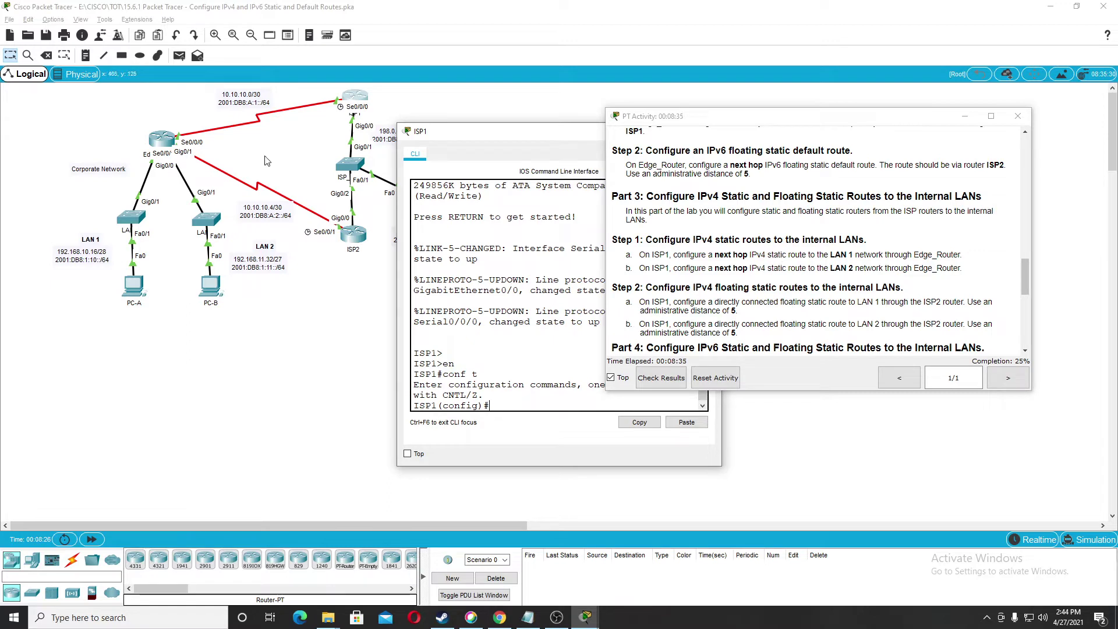
# Step: Look up Edge_Router's S0/0/0 address and run ip route 192.168.10.16 255.255.255.240 10.10.10.2 on ISP1 for LAN 1
pyautogui.scroll(1, 809, 236)
pyautogui.scroll(15, 809, 236)
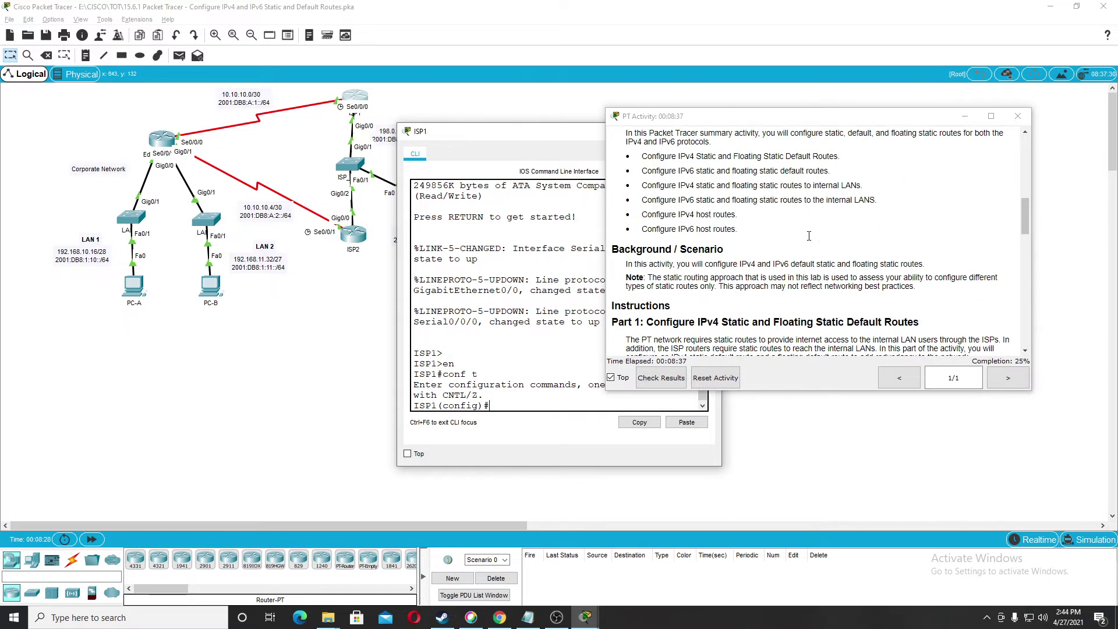
pyautogui.scroll(3, 798, 256)
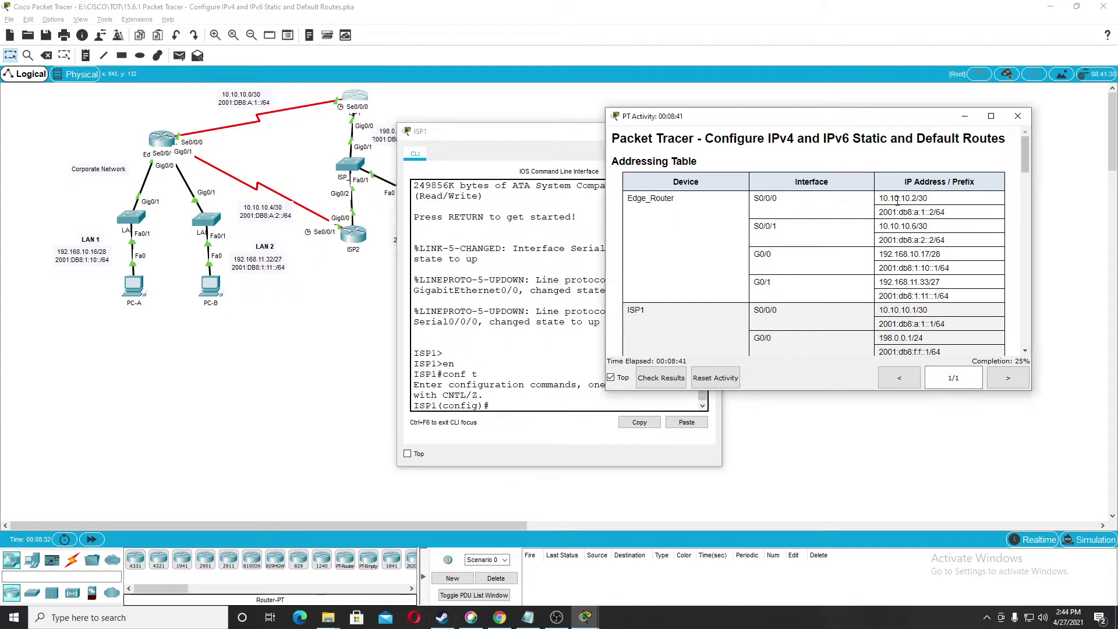
pyautogui.tripleClick(903, 198)
pyautogui.click(524, 408)
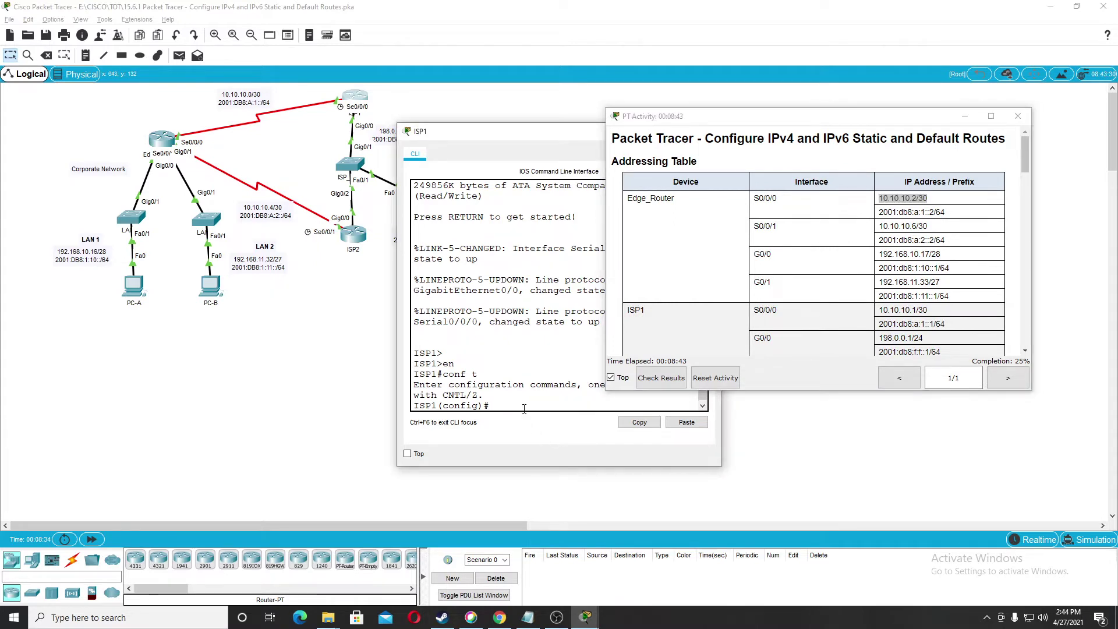
pyautogui.write('ip route 192.168.10.16 255.255.255')
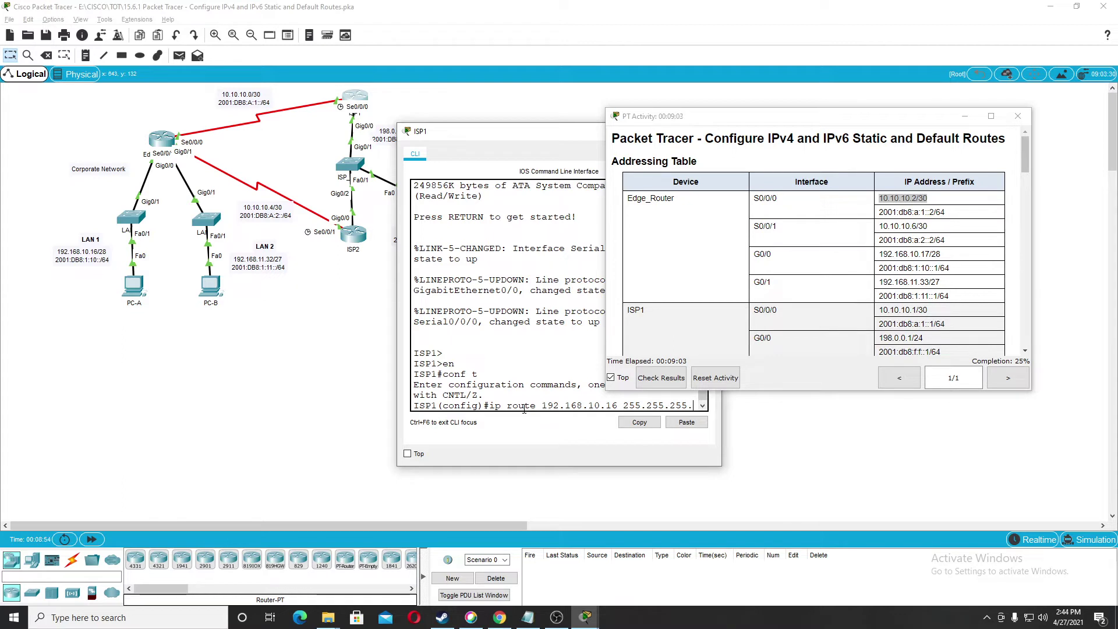
pyautogui.write('.240')
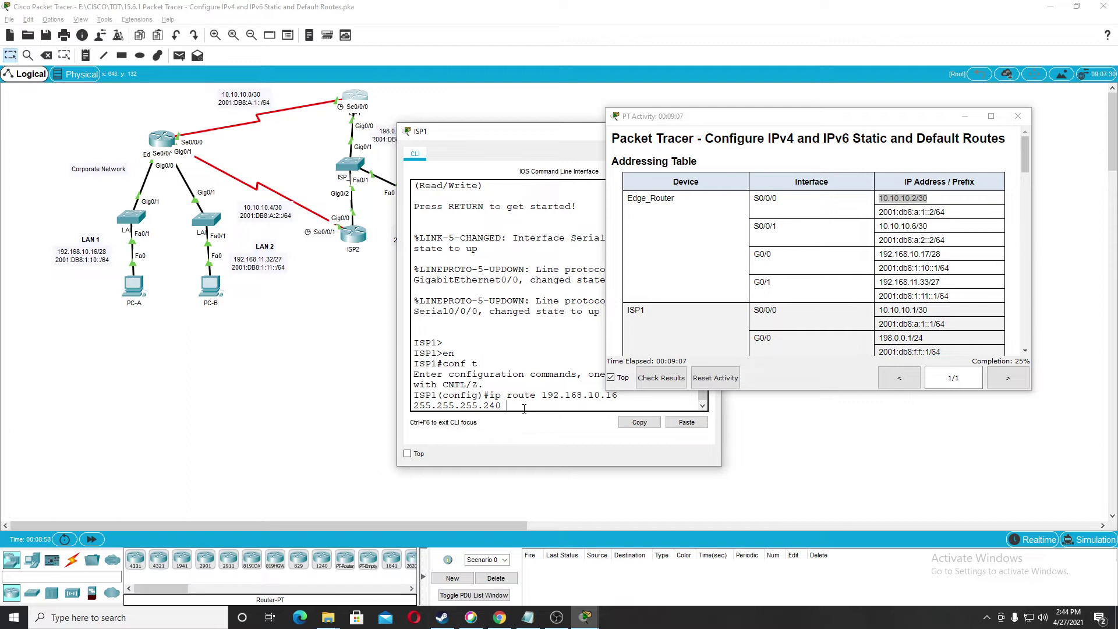
pyautogui.write(' 10.10.10.2')
pyautogui.press('Return')
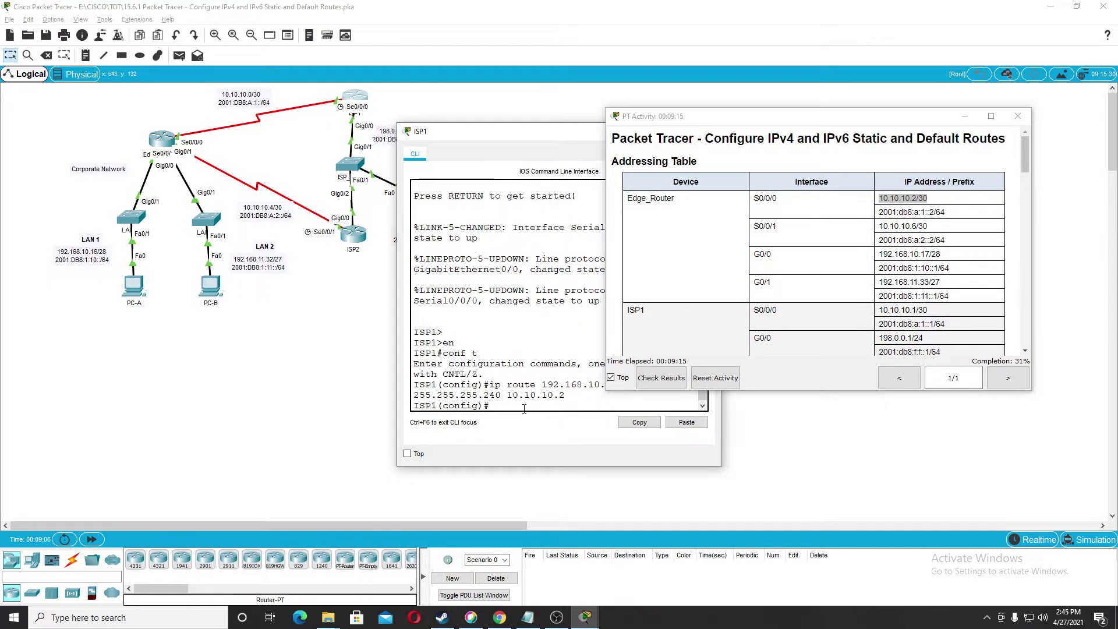
# Step: Check the LAN 2 static route instruction, recall ISP1's LAN 1 route command and change its destination network to 192.168.11.32
pyautogui.scroll(-20, 777, 299)
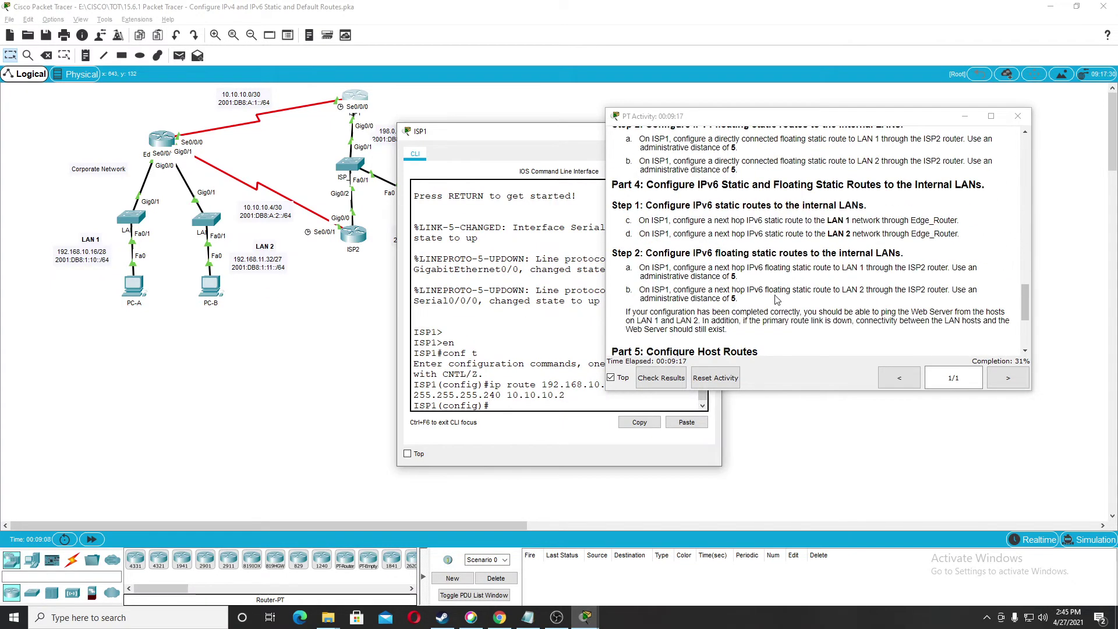
pyautogui.scroll(3, 694, 263)
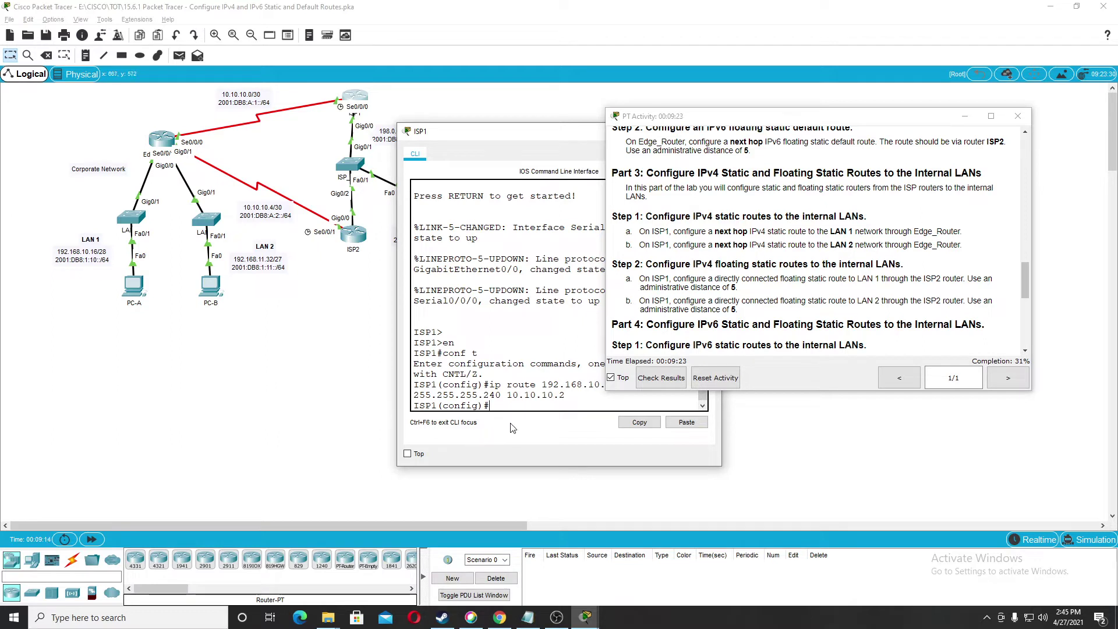
pyautogui.write('ip route 192.168.10.16 255.255.255.240 10.10.10.2')
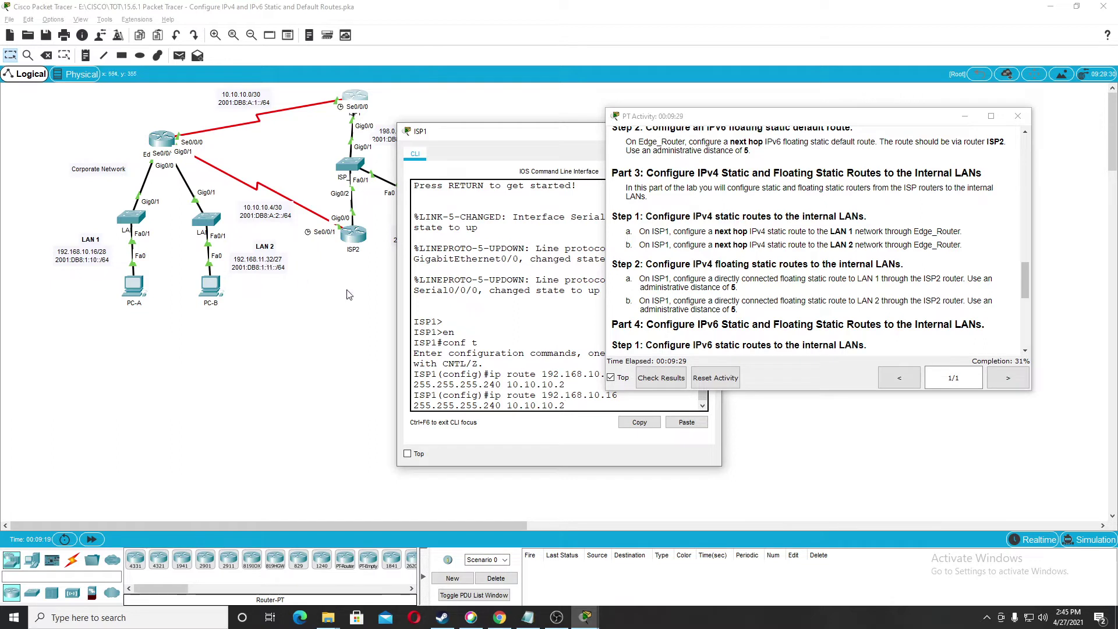
pyautogui.press('Left')
pyautogui.press('Left')
pyautogui.press('Left')
pyautogui.press('Left')
pyautogui.press('Left')
pyautogui.press('Left')
pyautogui.press('Left')
pyautogui.press('Left')
pyautogui.press('Left')
pyautogui.press('Left')
pyautogui.press('Left')
pyautogui.press('Left')
pyautogui.press('Left')
pyautogui.press('Left')
pyautogui.press('Left')
pyautogui.press('Left')
pyautogui.press('Left')
pyautogui.press('Left')
pyautogui.press('Left')
pyautogui.press('Left')
pyautogui.press('Left')
pyautogui.press('Left')
pyautogui.press('Left')
pyautogui.press('Left')
pyautogui.press('Left')
pyautogui.press('Left')
pyautogui.press('Left')
pyautogui.press('BackSpace')
pyautogui.write('1')
pyautogui.press('Right')
pyautogui.press('Right')
pyautogui.press('Right')
pyautogui.press('BackSpace')
pyautogui.press('BackSpace')
pyautogui.write('32')
# Step: Change the pending route's subnet mask to 255.255.255.224 and run the LAN 2 route command on ISP1
pyautogui.press('Right')
pyautogui.press('Right')
pyautogui.press('Right')
pyautogui.press('Right')
pyautogui.press('Right')
pyautogui.press('Right')
pyautogui.press('Right')
pyautogui.press('Right')
pyautogui.press('Right')
pyautogui.press('Left')
pyautogui.press('Left')
pyautogui.press('BackSpace')
pyautogui.press('BackSpace')
pyautogui.press('BackSpace')
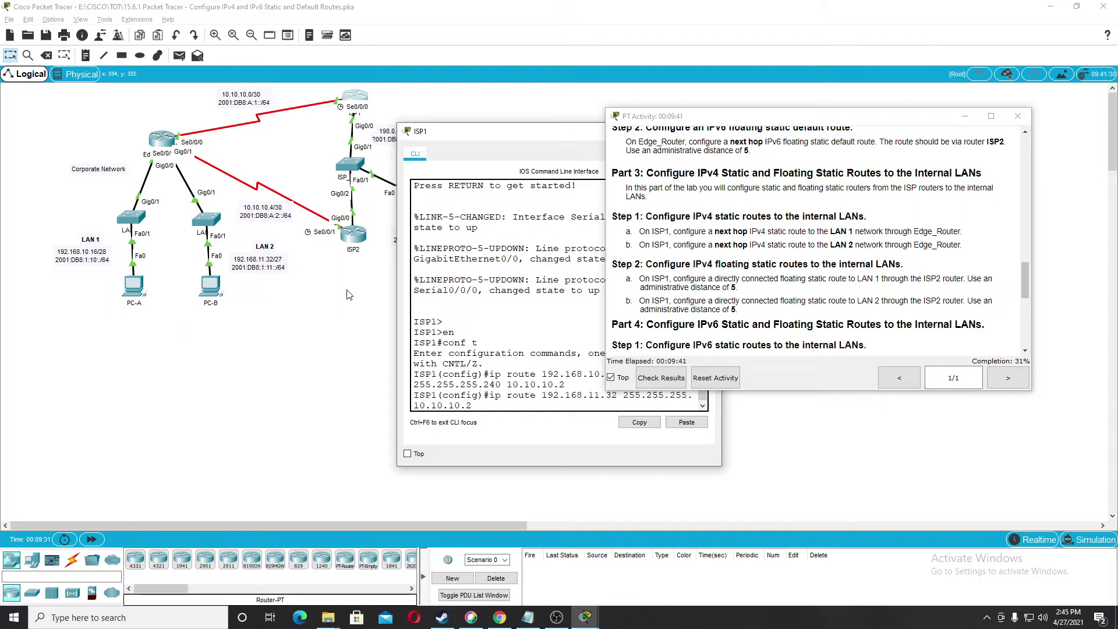
pyautogui.write('22')
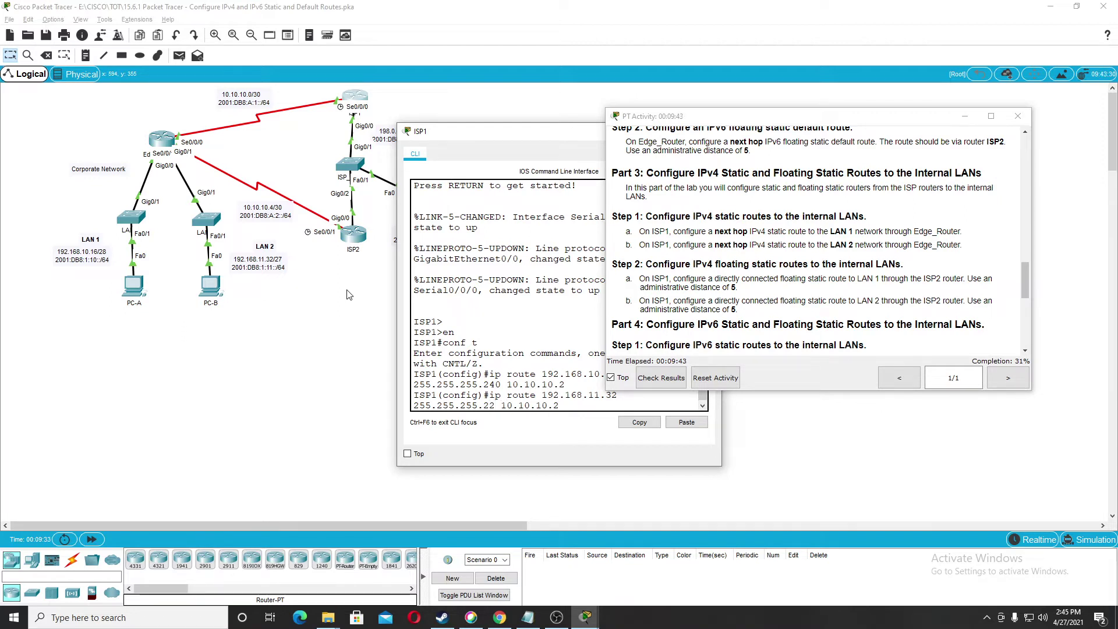
pyautogui.write('4')
pyautogui.press('Return')
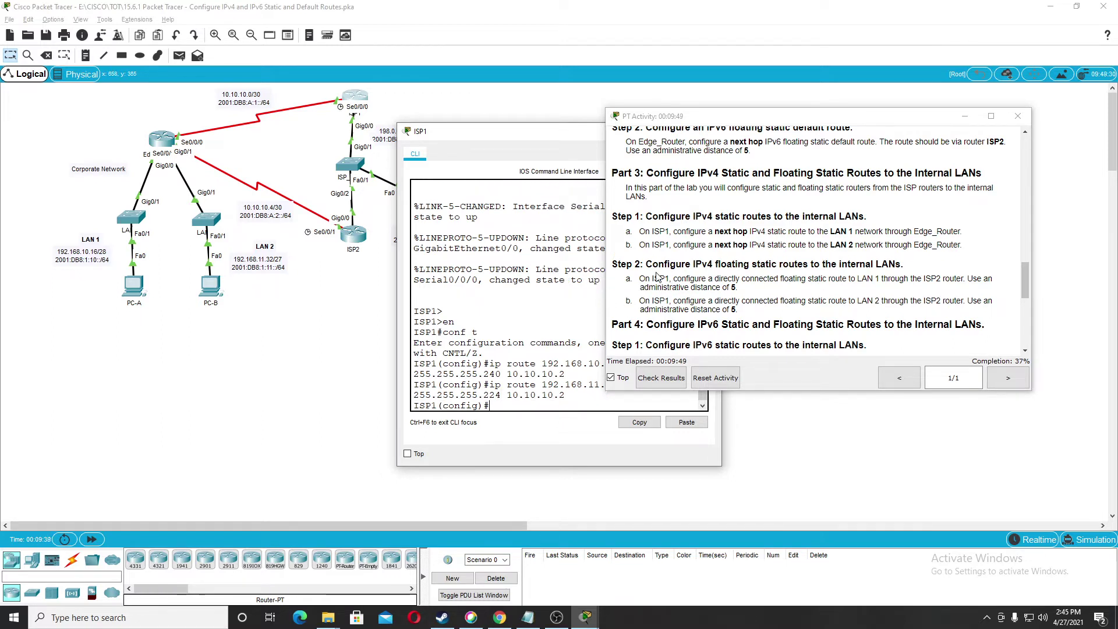
# Step: Read the IPv4 floating static route instructions for ISP1 and examine the ISP1 and ISP2 interfaces in the addressing table
pyautogui.click(657, 241)
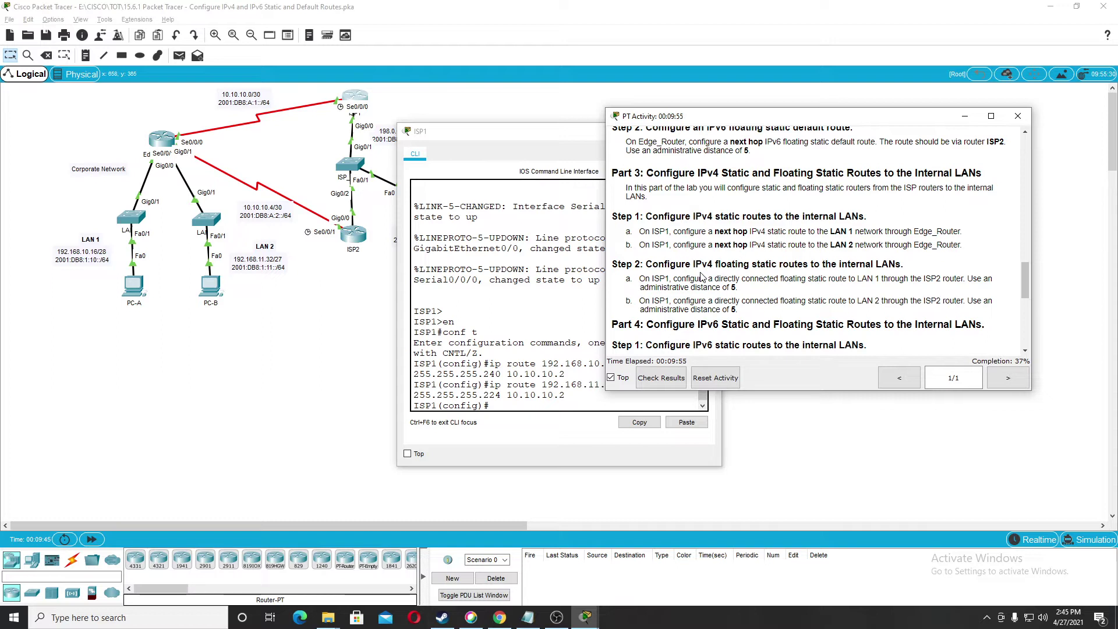
pyautogui.scroll(-1, 732, 260)
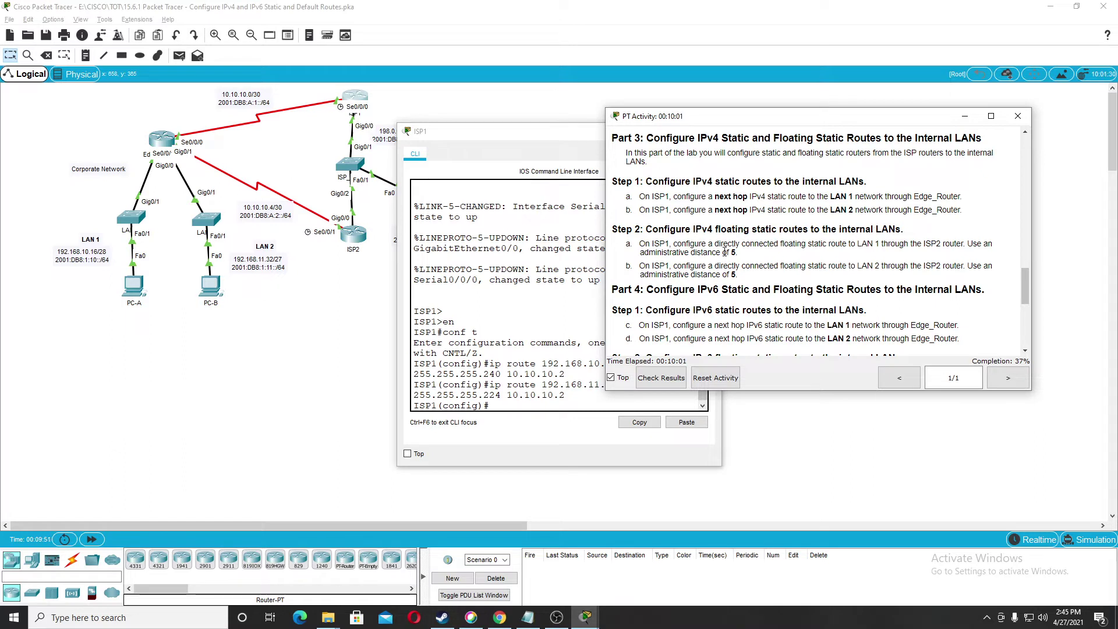
pyautogui.scroll(-1, 728, 250)
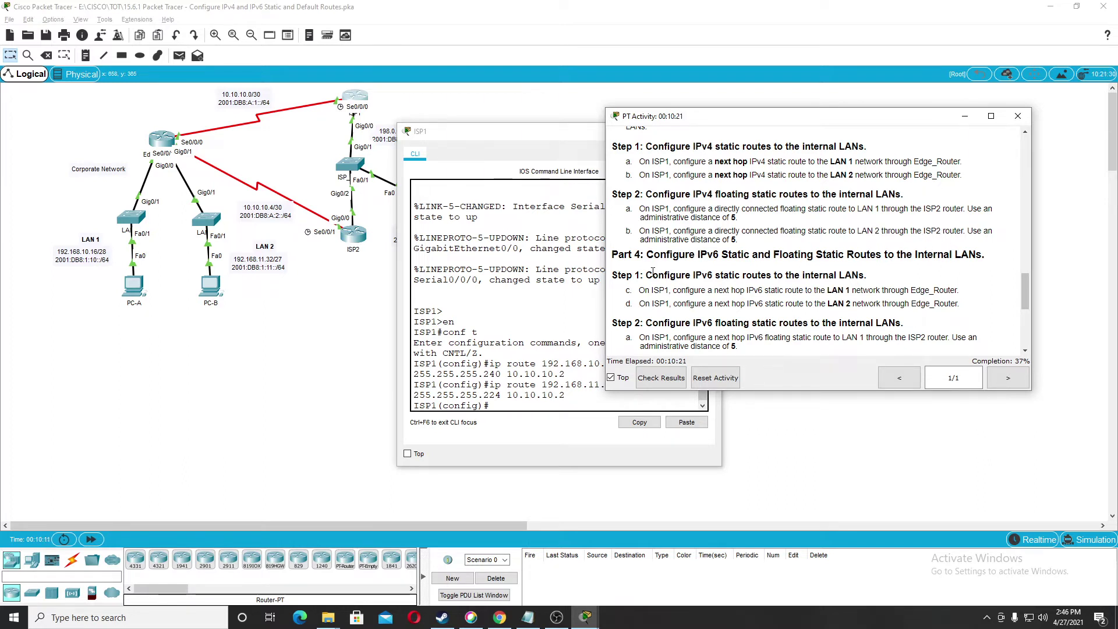
pyautogui.click(526, 410)
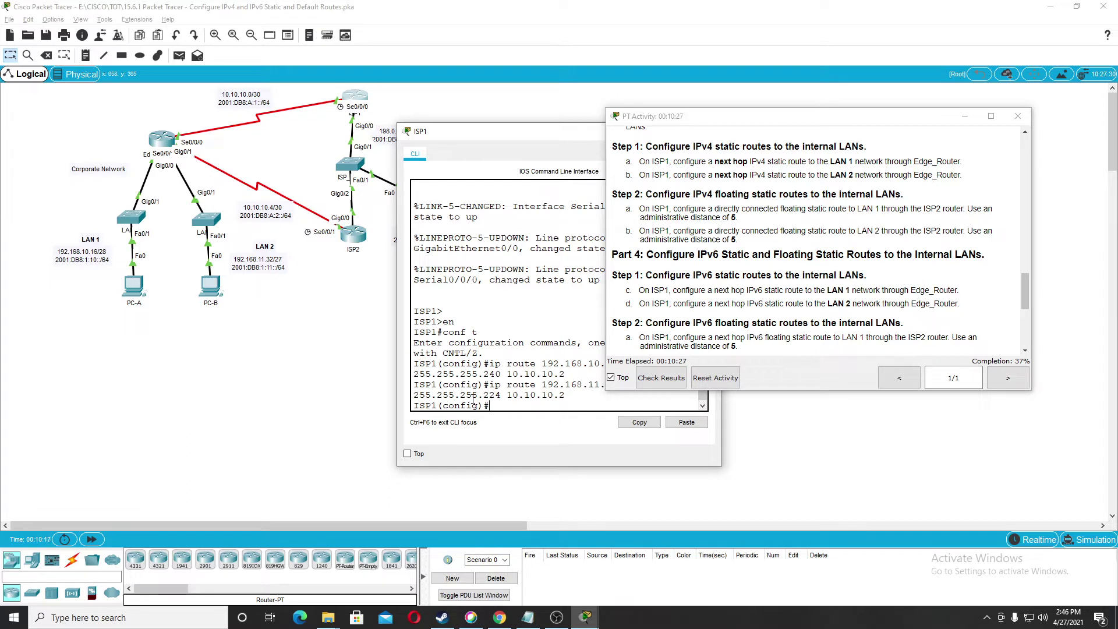
pyautogui.scroll(15, 701, 337)
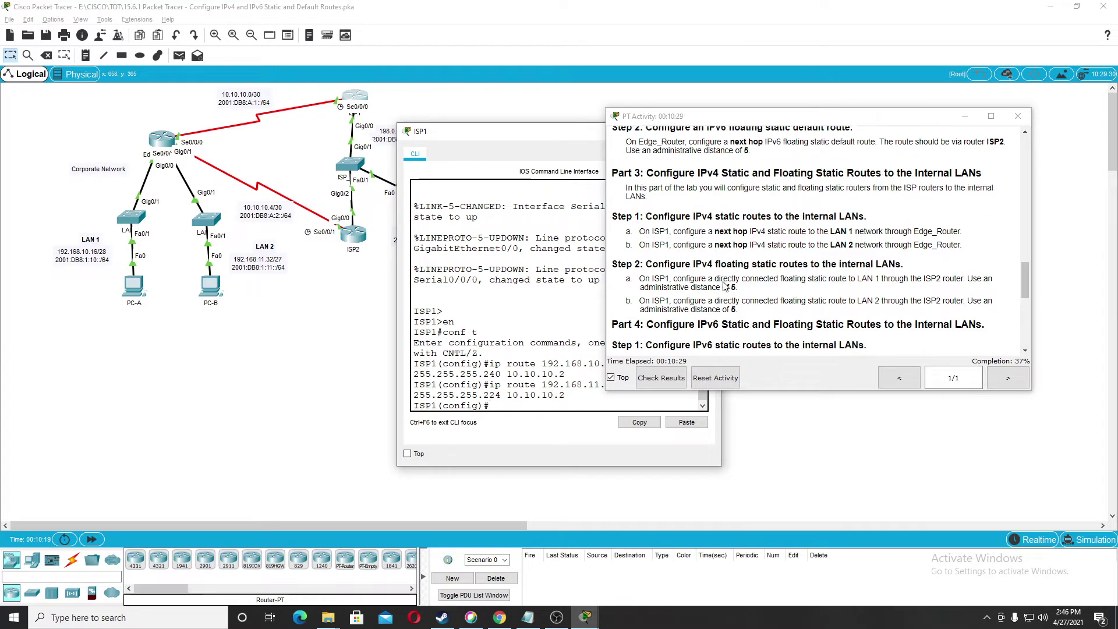
pyautogui.scroll(5, 728, 286)
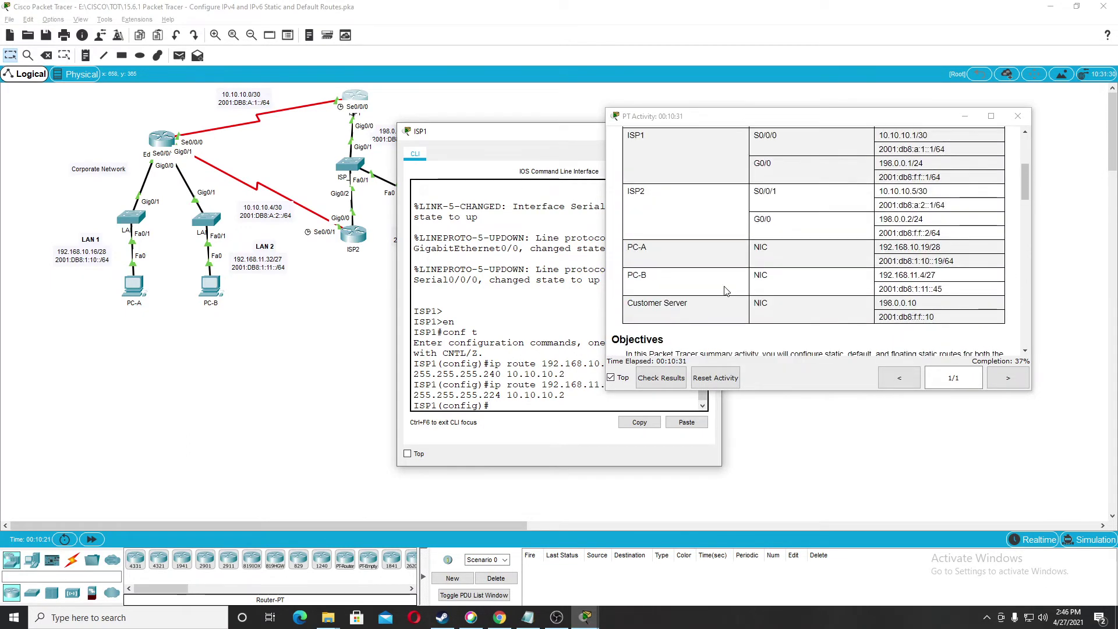
pyautogui.scroll(5, 738, 269)
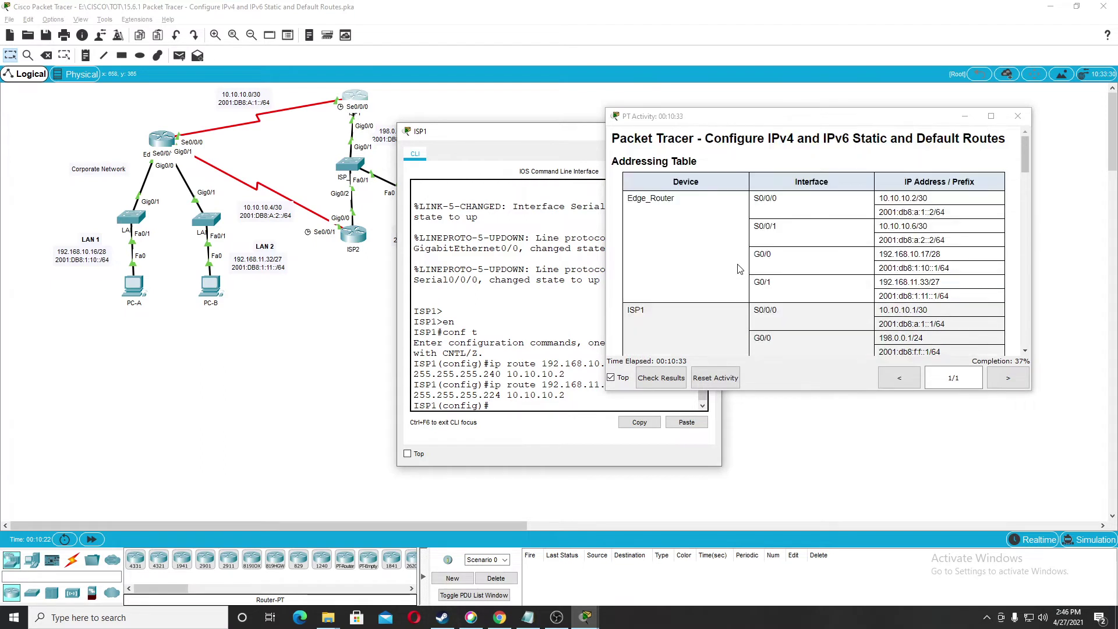
pyautogui.scroll(-6, 757, 262)
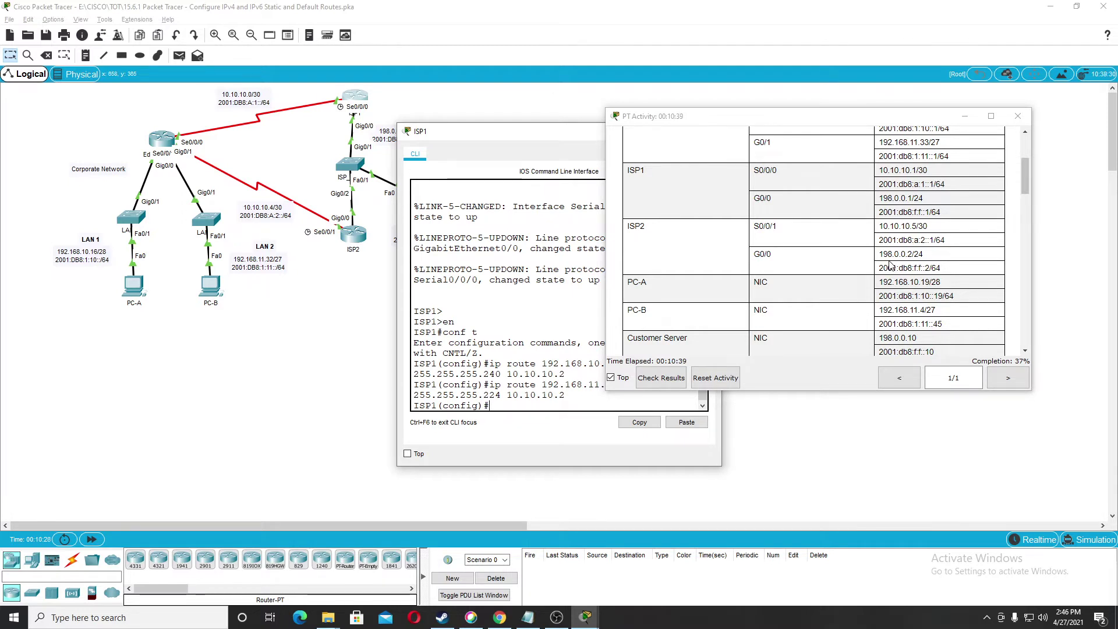
pyautogui.scroll(1, 889, 265)
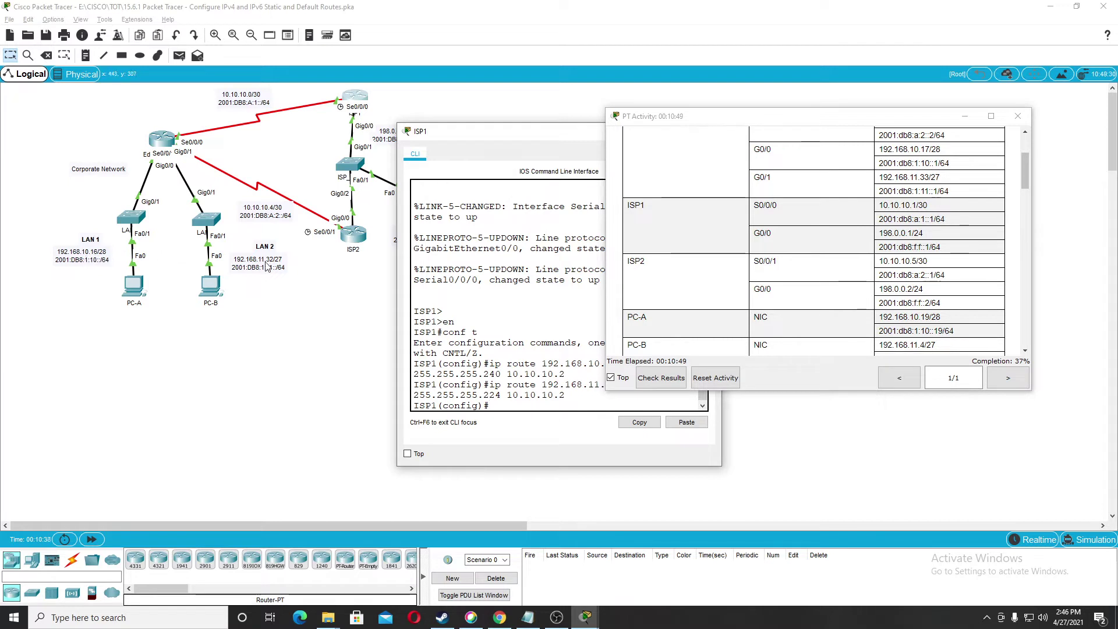
# Step: Run the LAN 2 floating route on ISP1 as ip route 192.168.11.32 255.255.255.224 g0/0 5
pyautogui.press('Up')
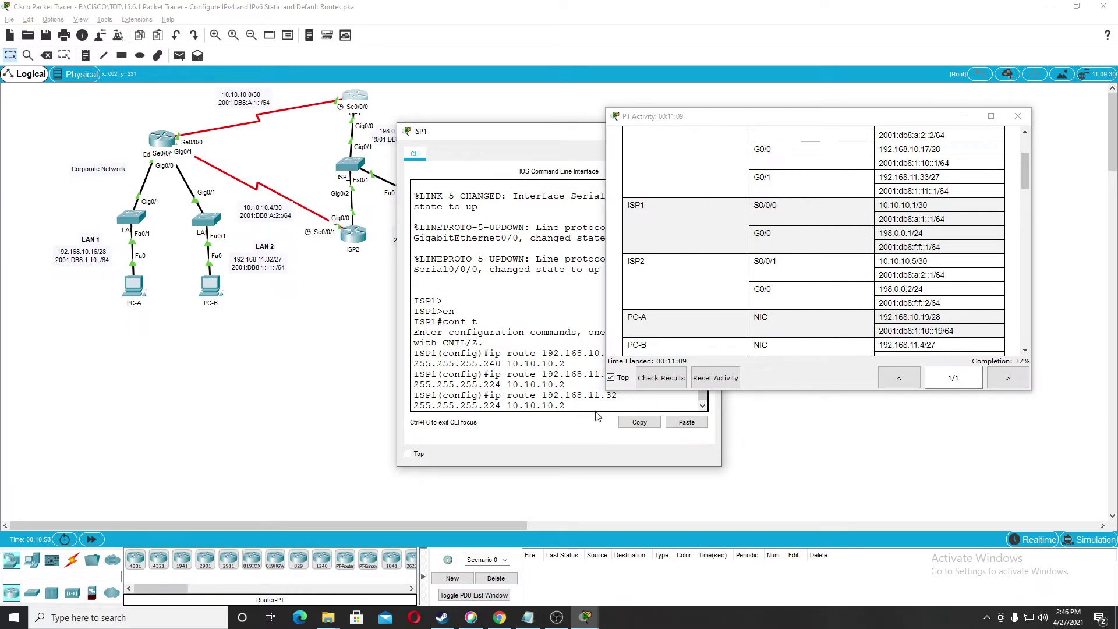
pyautogui.press('BackSpace')
pyautogui.press('BackSpace')
pyautogui.press('BackSpace')
pyautogui.press('BackSpace')
pyautogui.press('BackSpace')
pyautogui.press('BackSpace')
pyautogui.press('BackSpace')
pyautogui.press('BackSpace')
pyautogui.press('BackSpace')
pyautogui.press('BackSpace')
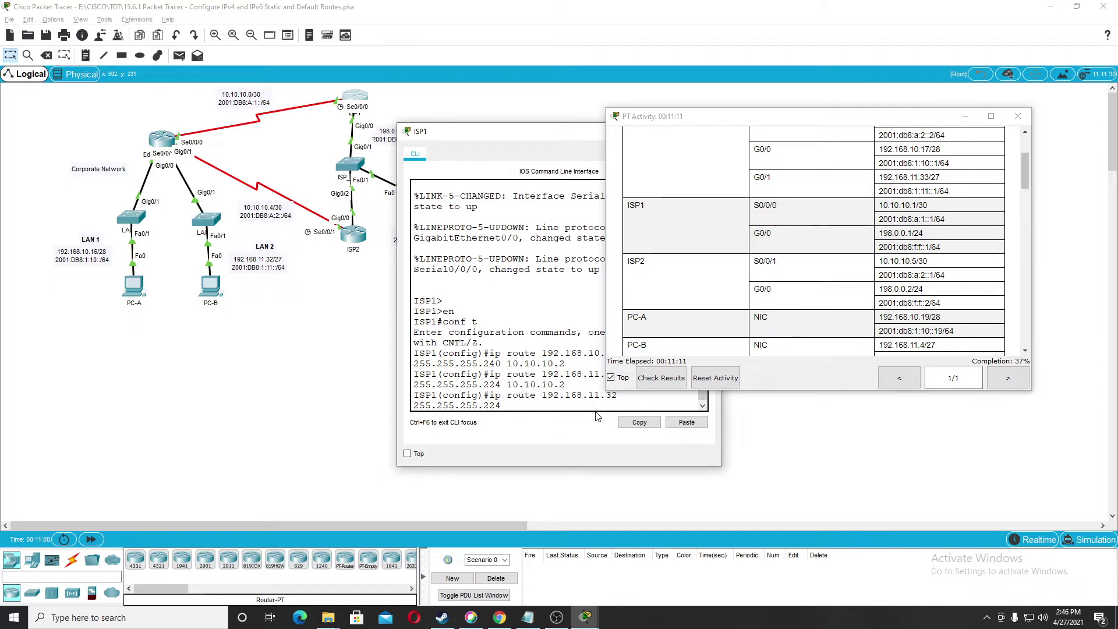
pyautogui.write('g0/0')
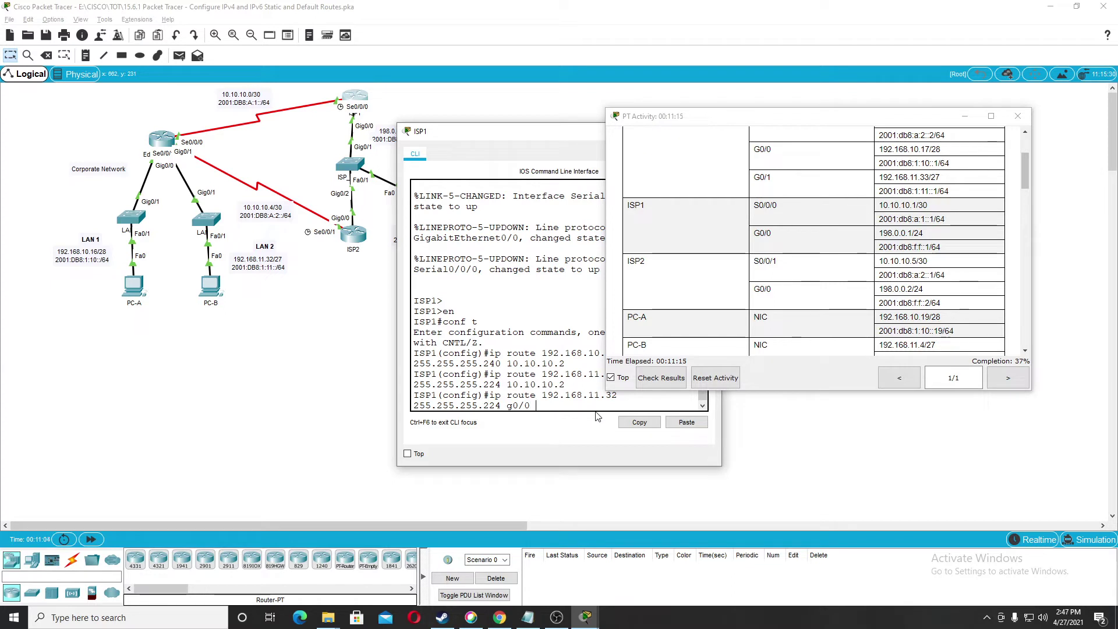
pyautogui.write(' 5')
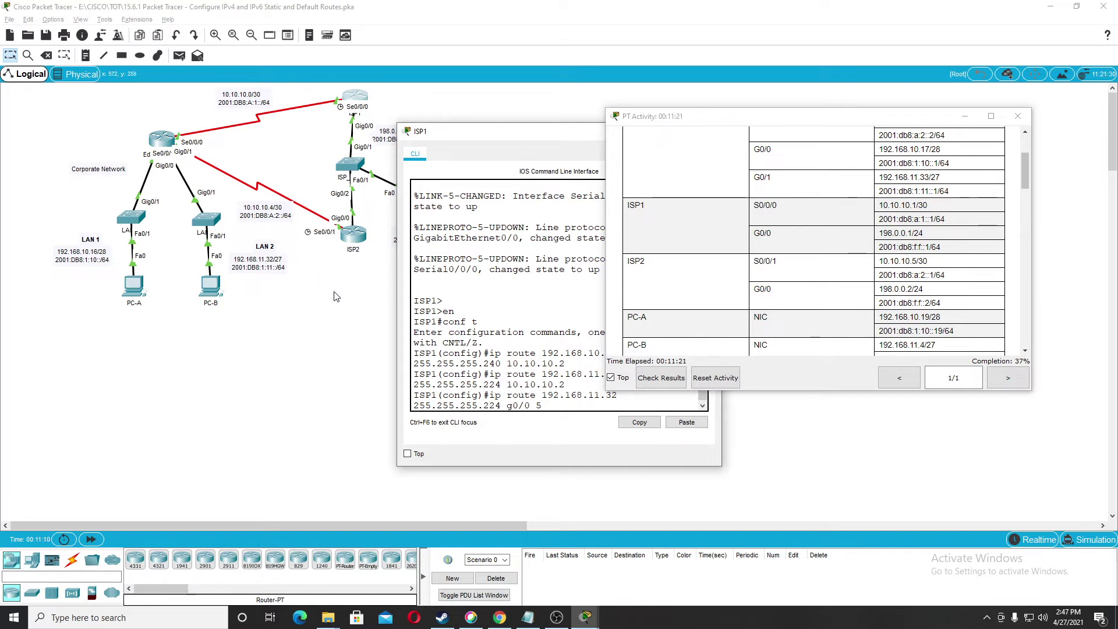
pyautogui.press('Return')
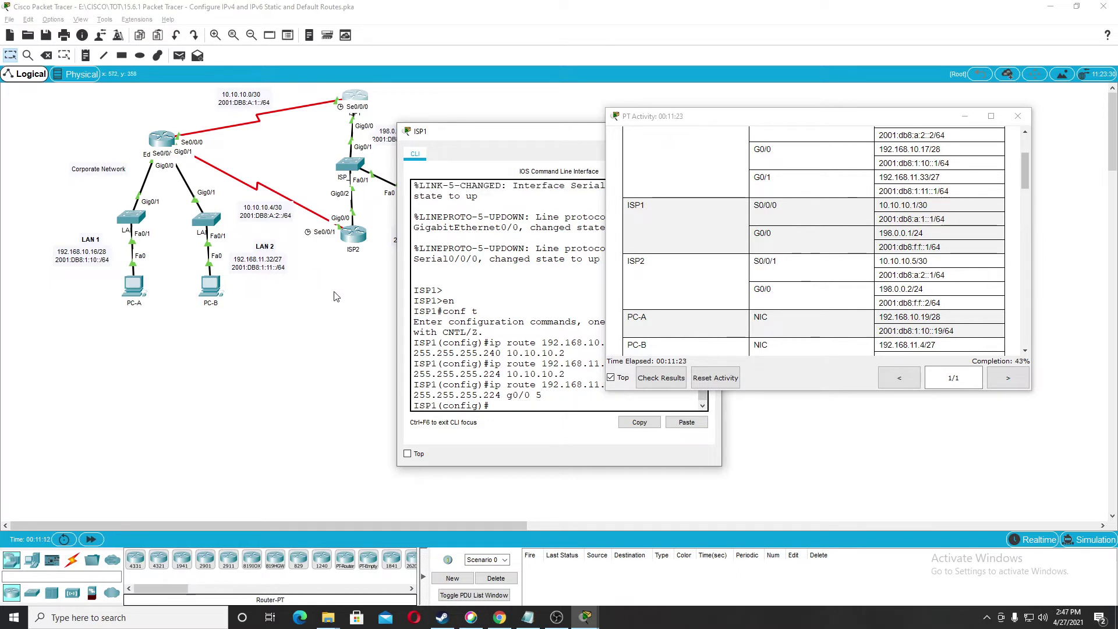
# Step: Recall the LAN 2 floating route, change its destination to 192.168.10.16 and try running it with mask 255.255.255.224
pyautogui.press('Up')
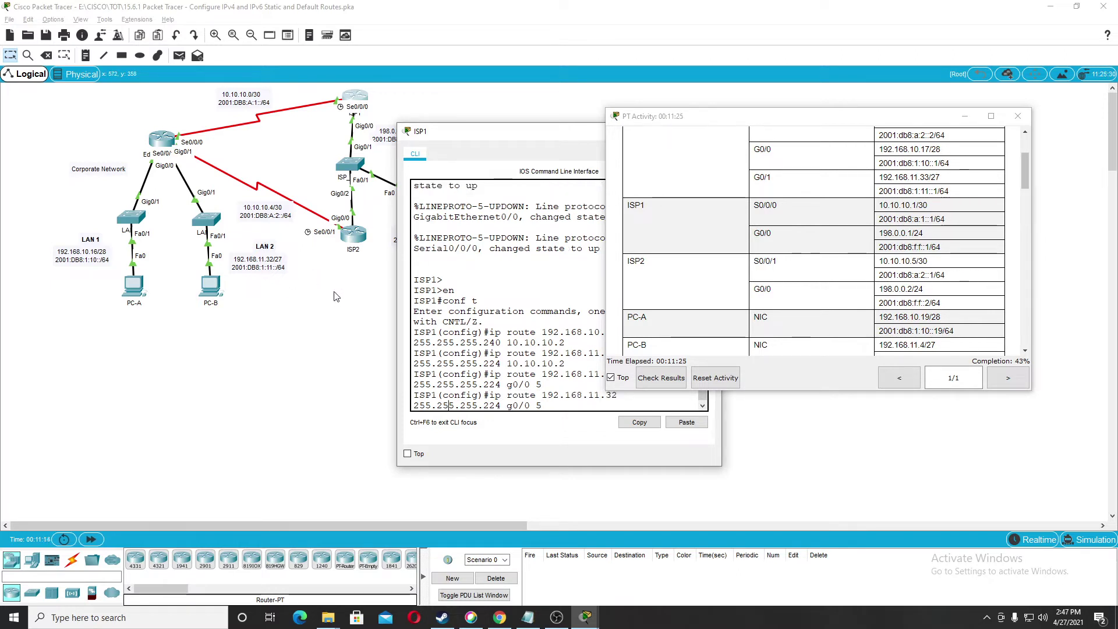
pyautogui.press('Left')
pyautogui.press('Left')
pyautogui.press('Left')
pyautogui.press('Left')
pyautogui.press('Left')
pyautogui.press('Left')
pyautogui.press('Left')
pyautogui.press('Left')
pyautogui.press('Left')
pyautogui.press('Left')
pyautogui.press('BackSpace')
pyautogui.write('0')
pyautogui.press('BackSpace')
pyautogui.press('BackSpace')
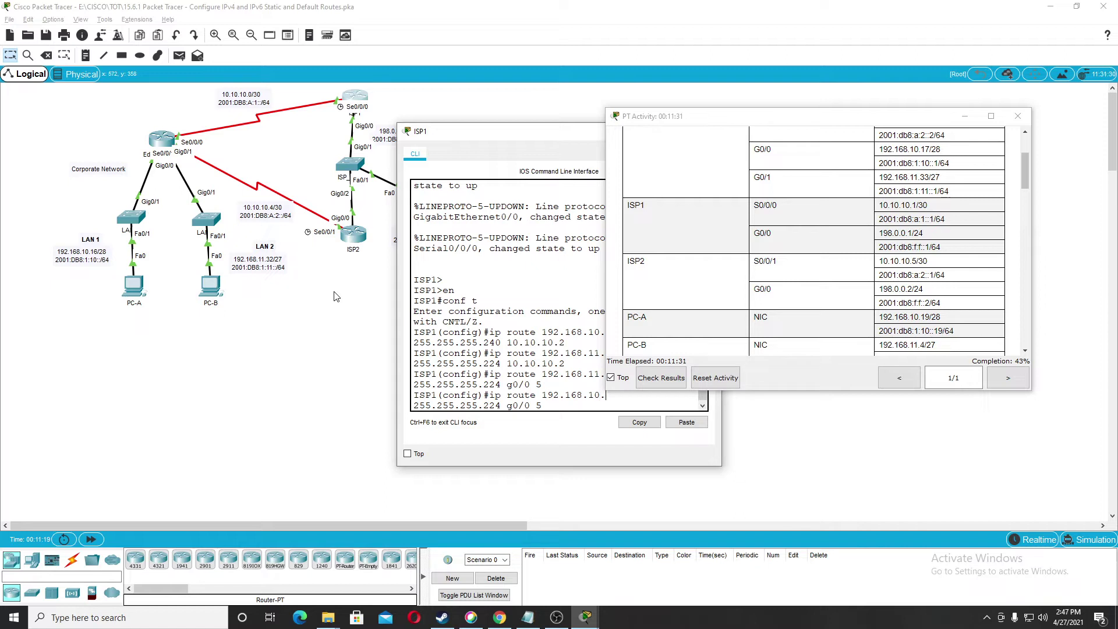
pyautogui.write('16')
pyautogui.press('Return')
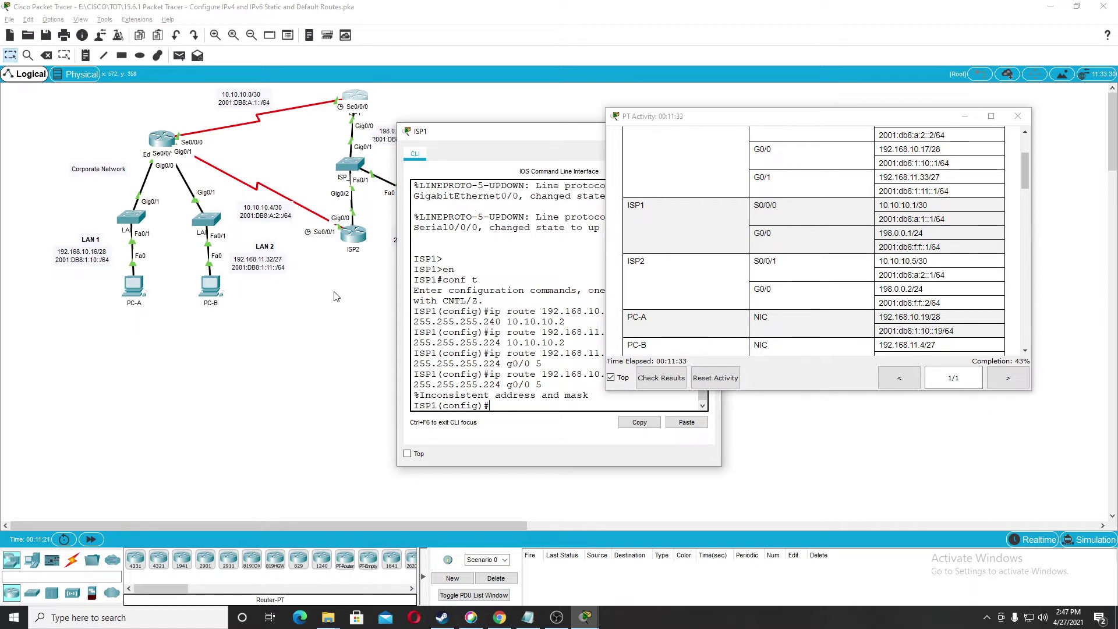
# Step: Correct the recalled LAN 1 floating route's mask to 255.255.255.240 and run ip route 192.168.10.16 255.255.255.240 g0/0 5 on ISP1
pyautogui.press('Up')
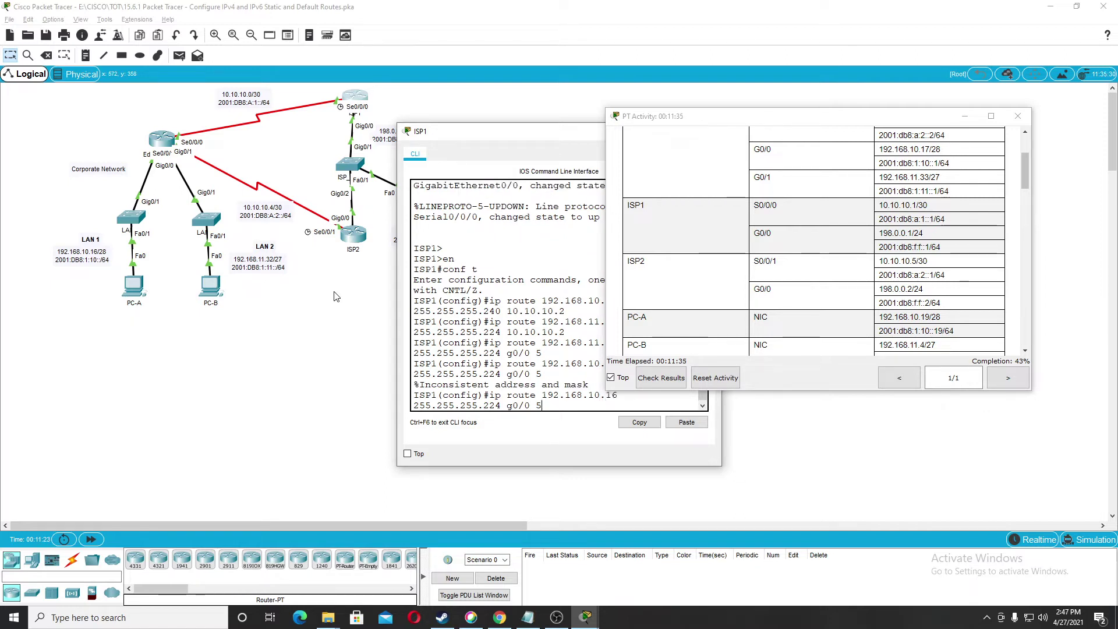
pyautogui.moveTo(449, 131); pyautogui.dragTo(326, 126)
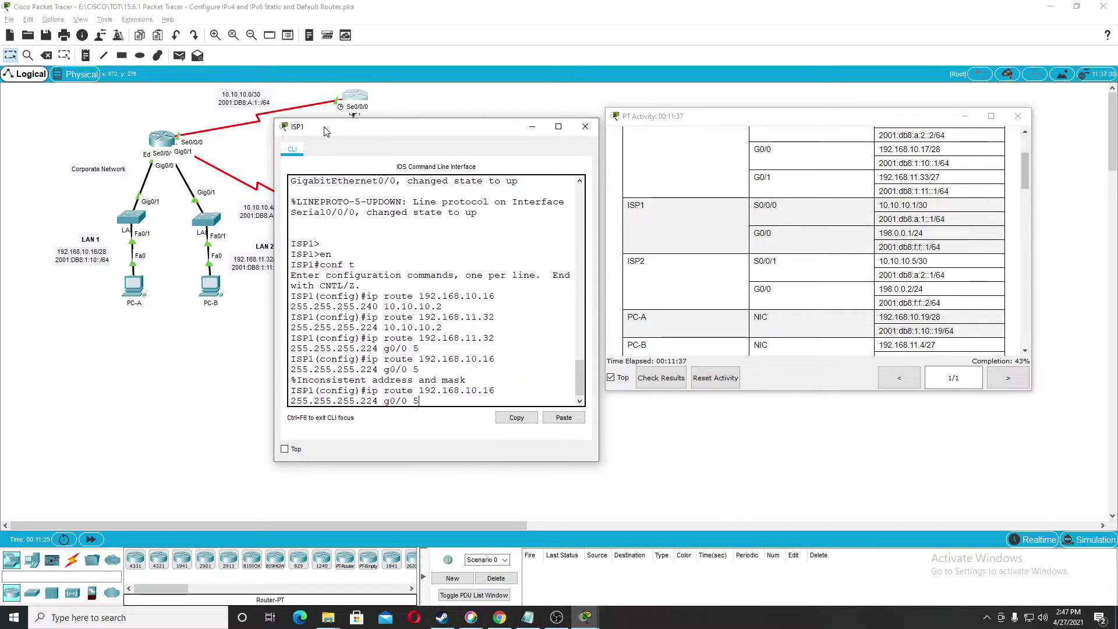
pyautogui.press('Left')
pyautogui.press('Left')
pyautogui.press('Left')
pyautogui.press('Left')
pyautogui.press('Left')
pyautogui.press('BackSpace')
pyautogui.press('BackSpace')
pyautogui.press('BackSpace')
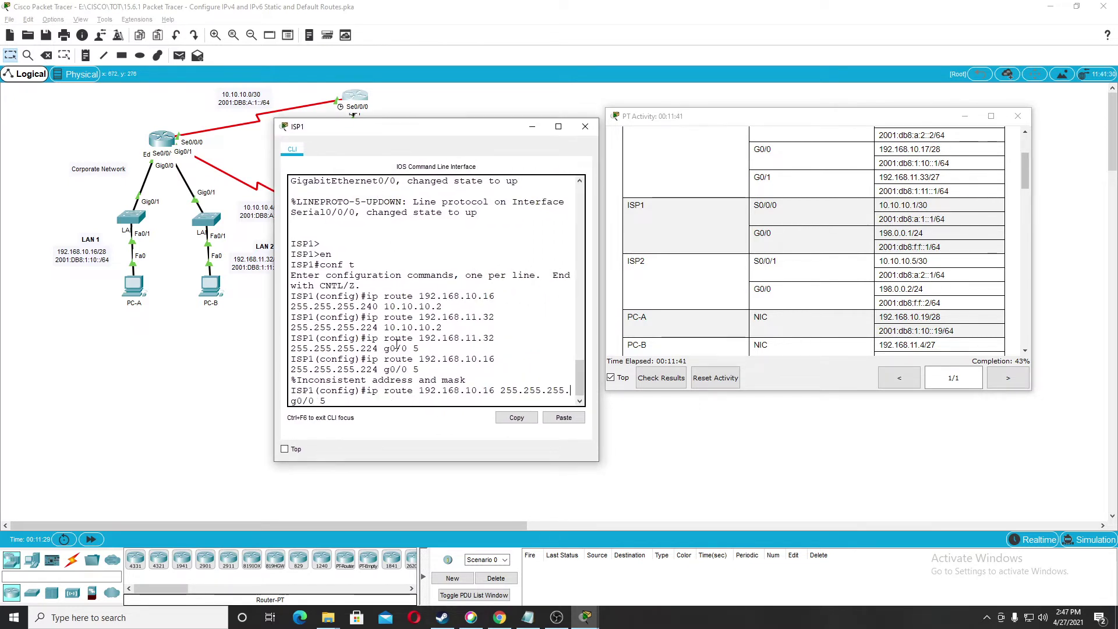
pyautogui.write('2')
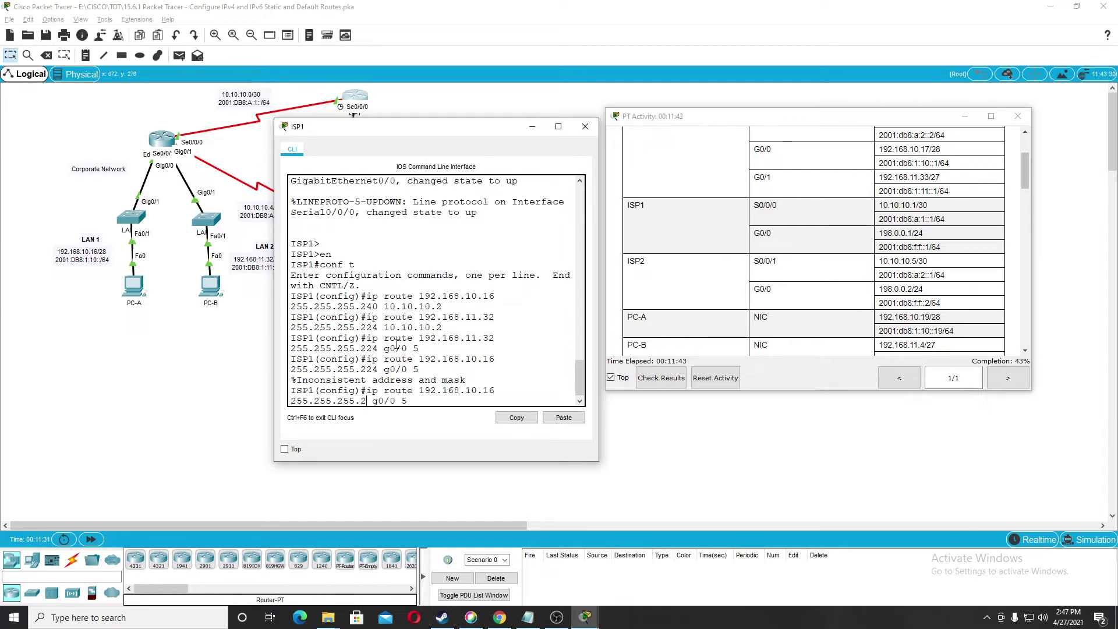
pyautogui.write('40')
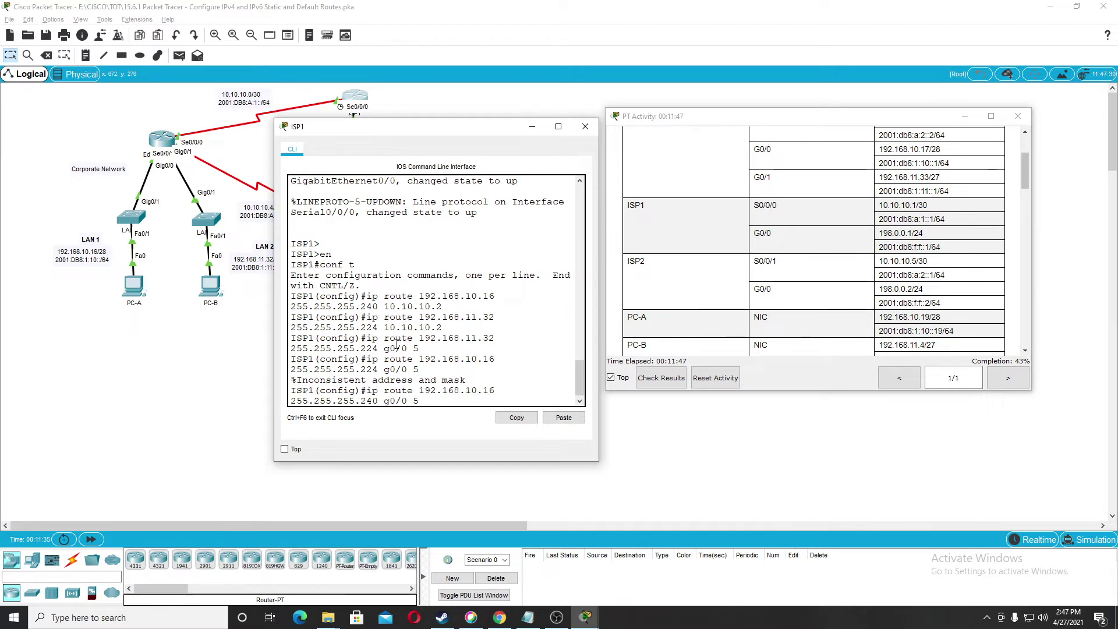
pyautogui.moveTo(431, 133); pyautogui.dragTo(390, 157)
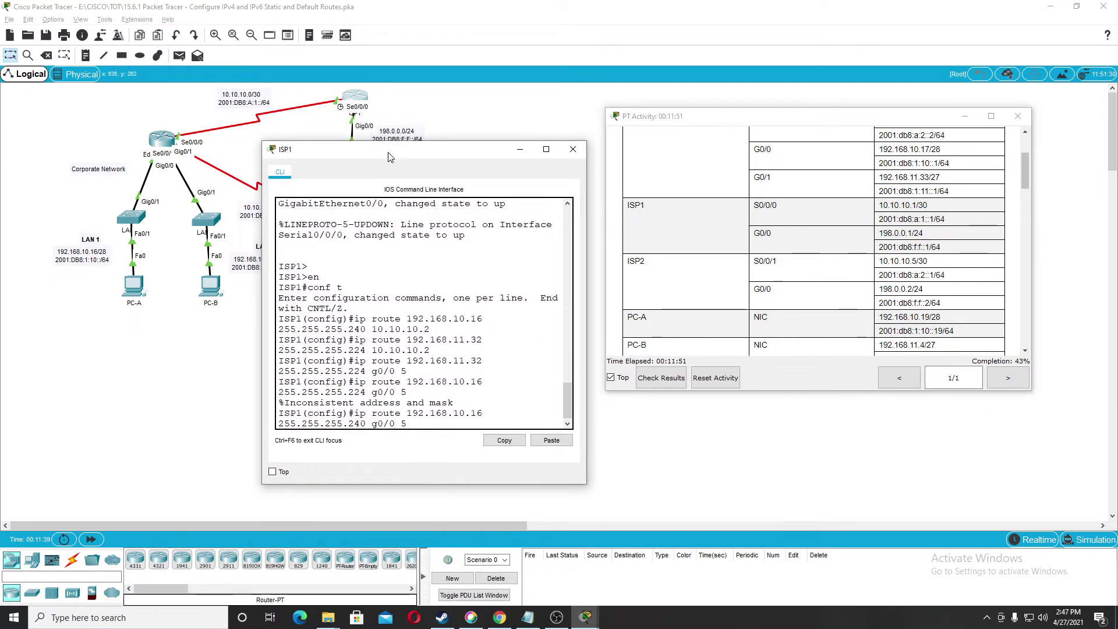
pyautogui.press('Return')
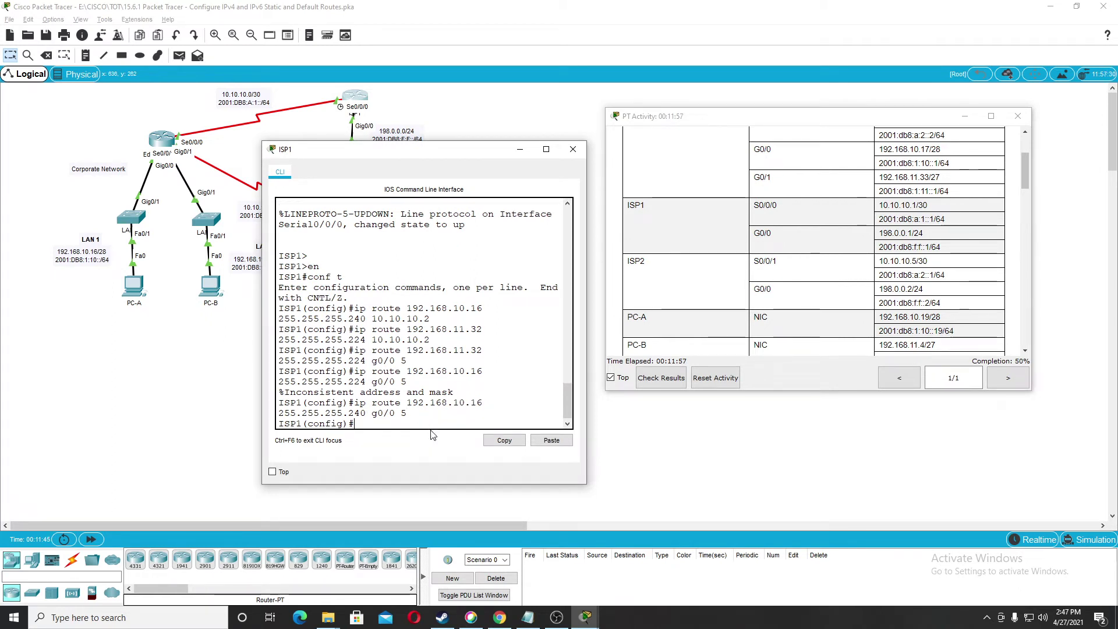
# Step: Read the Part 4 instructions for IPv6 static and floating routes to the internal LANs and review ISP1's console output
pyautogui.scroll(-10, 842, 300)
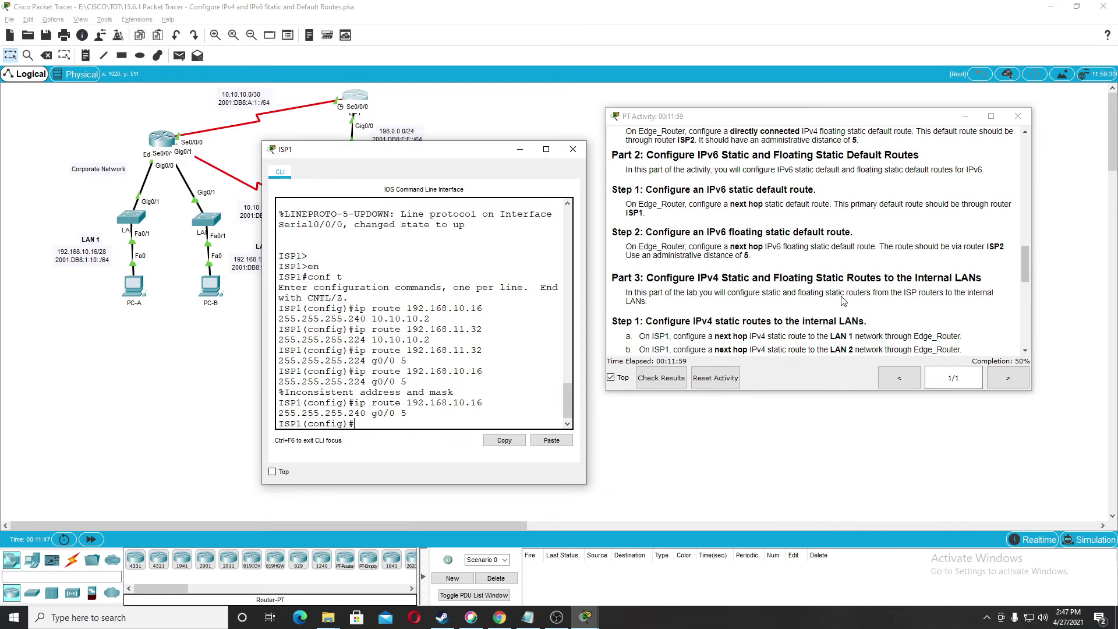
pyautogui.scroll(-6, 843, 300)
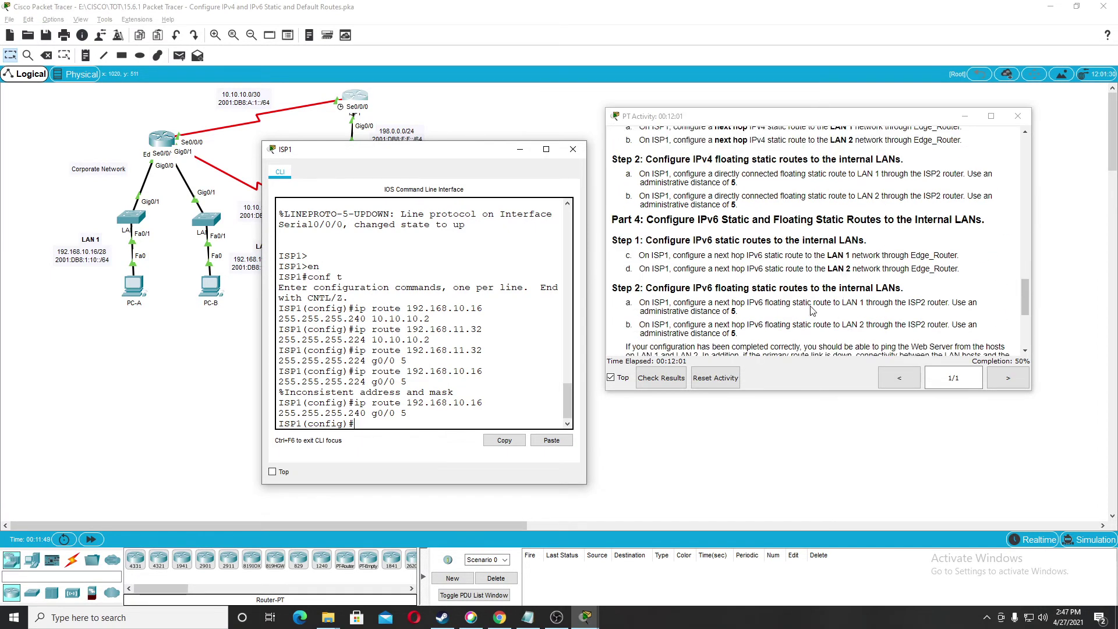
pyautogui.scroll(-2, 692, 255)
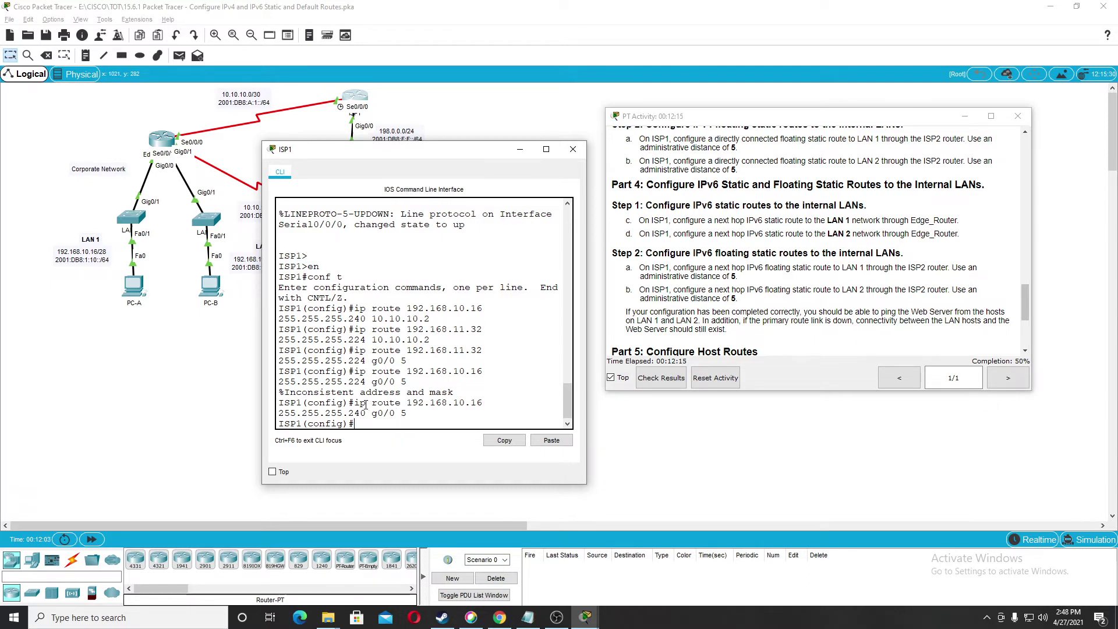
pyautogui.scroll(4, 404, 377)
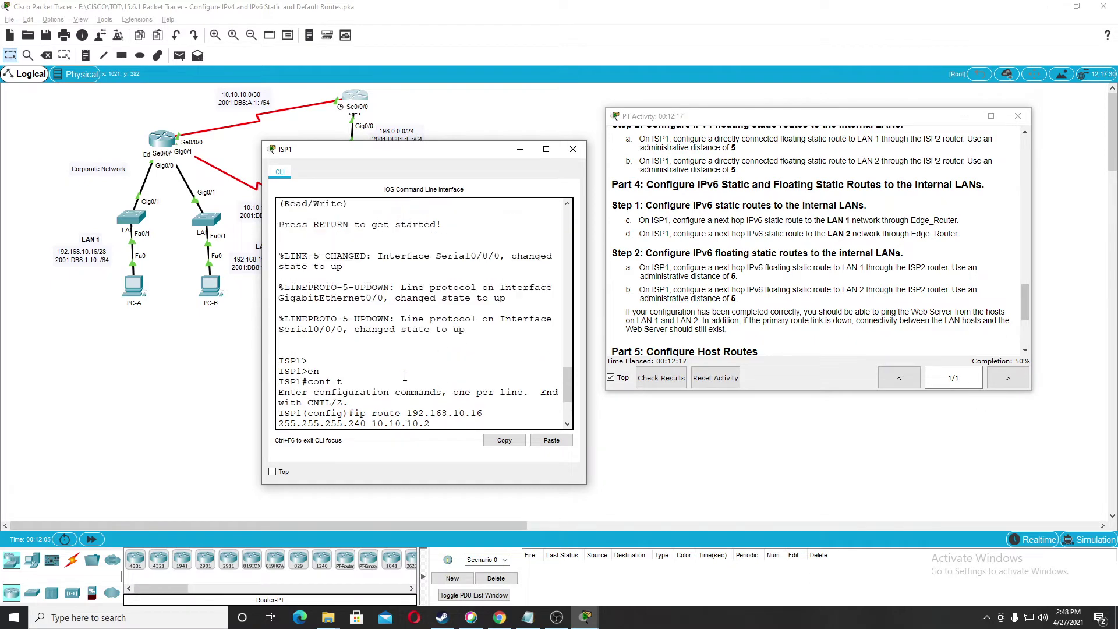
pyautogui.scroll(5, 405, 377)
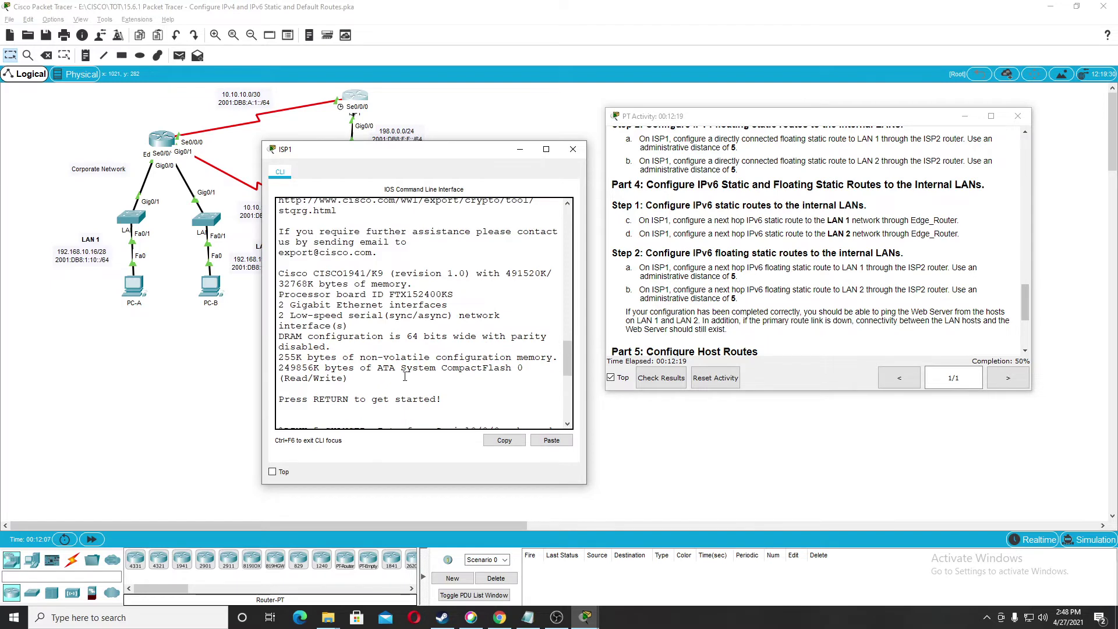
pyautogui.scroll(-8, 404, 377)
pyautogui.scroll(-2, 404, 377)
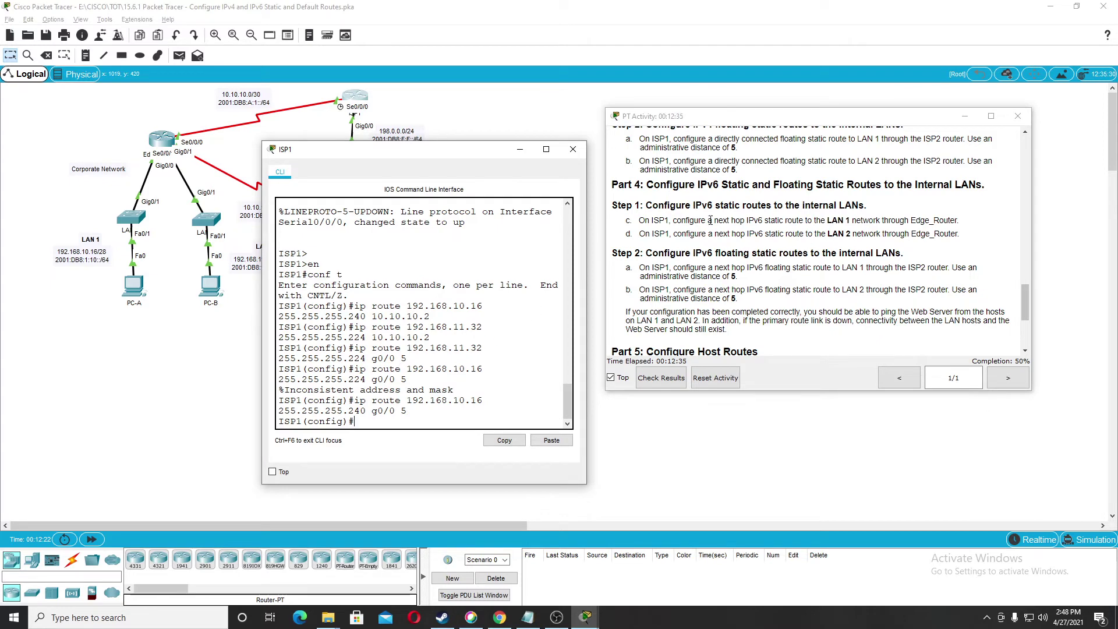
# Step: Look up LAN 1's IPv6 network in the addressing table and begin ISP1's route command as ipv6 route 2001:db8:1:10::/64
pyautogui.scroll(10, 772, 244)
pyautogui.scroll(8, 771, 245)
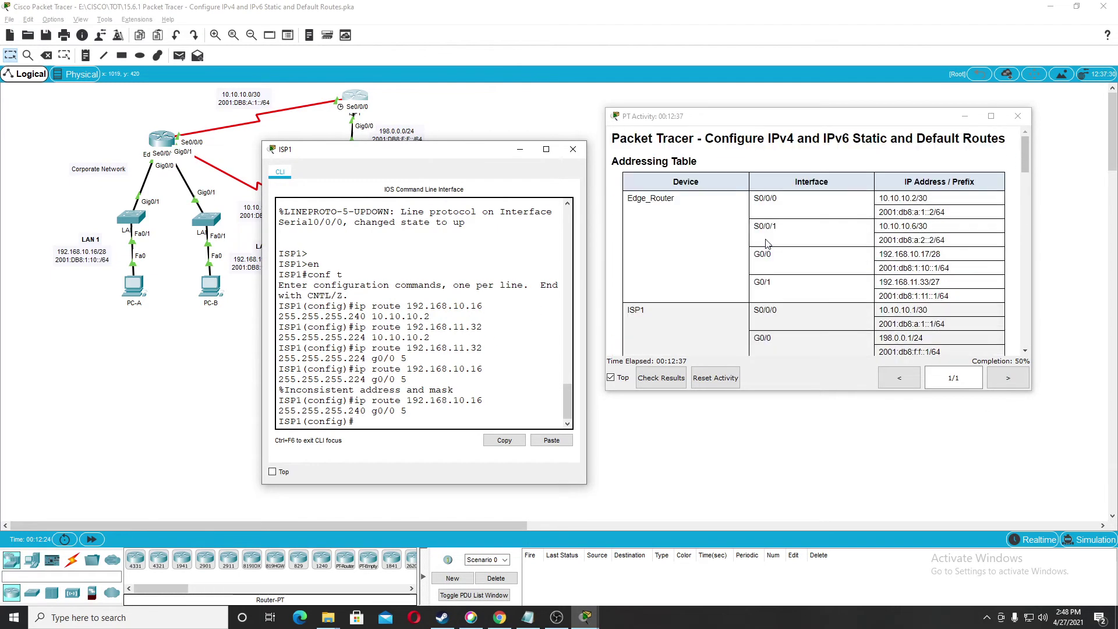
pyautogui.scroll(-1, 766, 243)
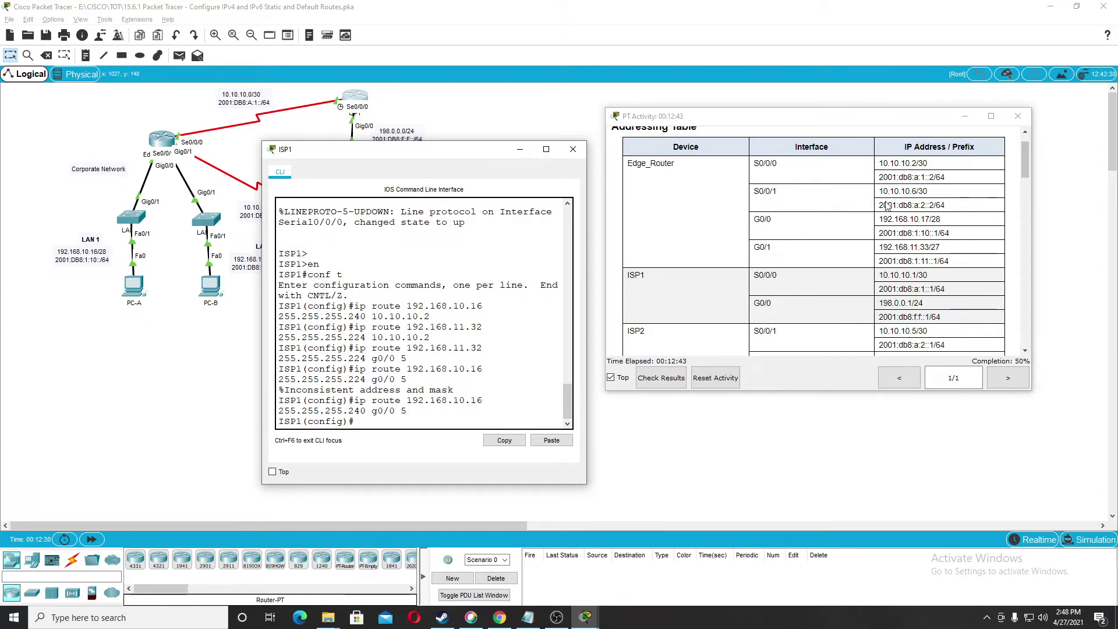
pyautogui.tripleClick(900, 233)
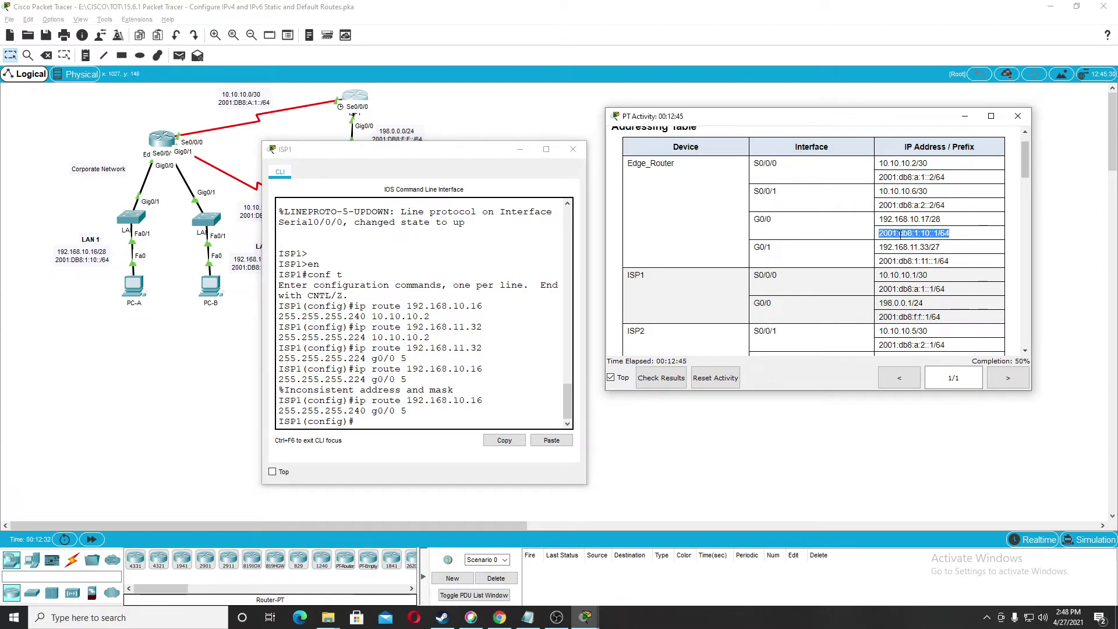
pyautogui.click(900, 234)
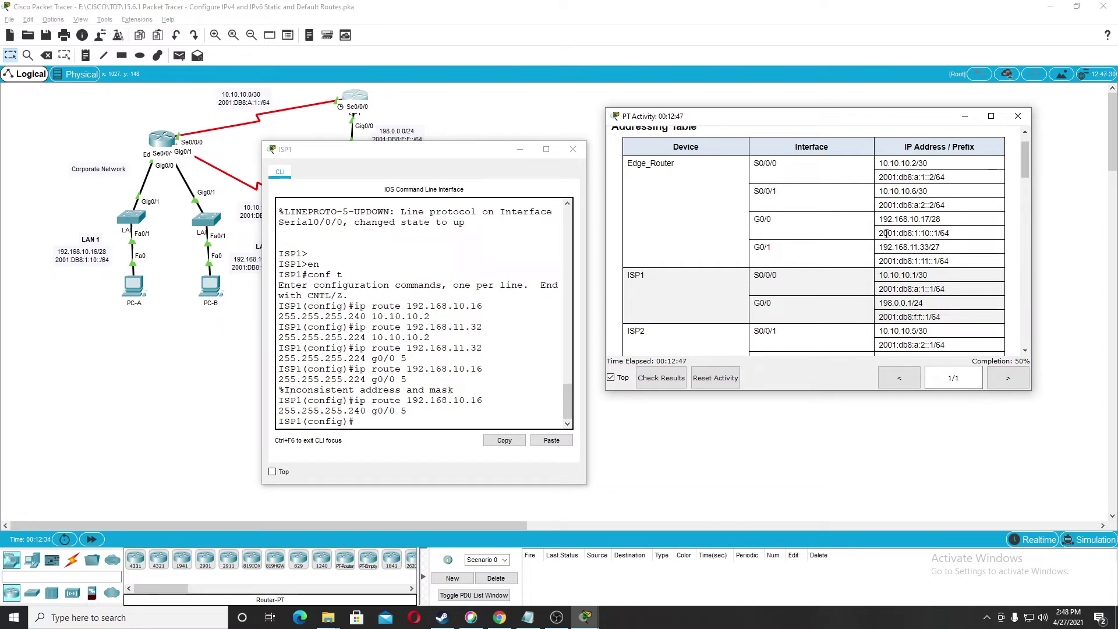
pyautogui.click(405, 423)
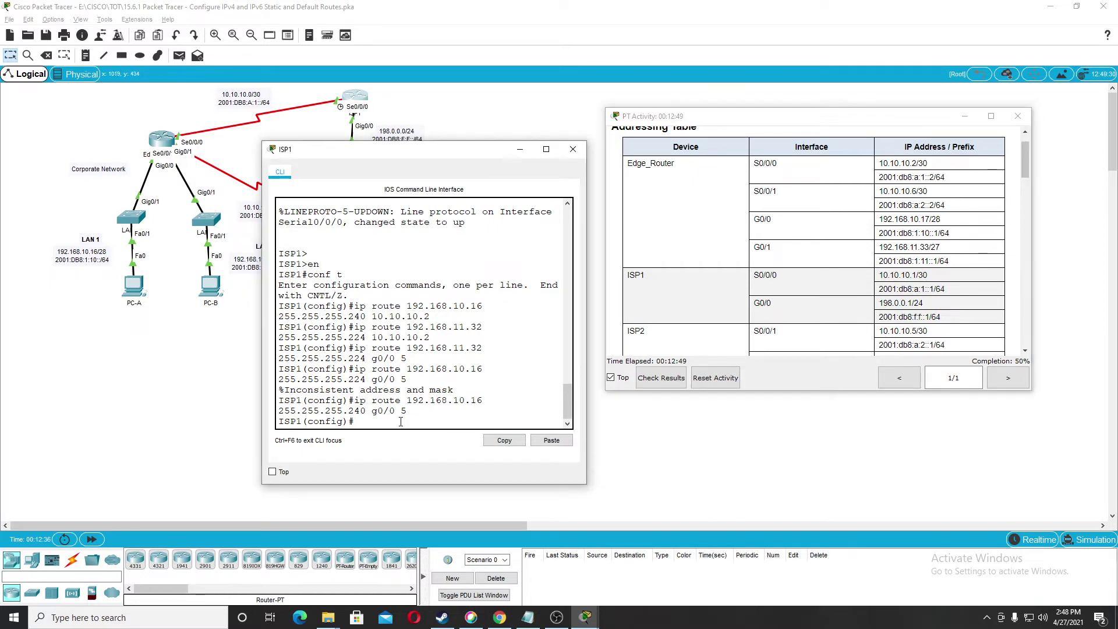
pyautogui.write('ipv6 route')
pyautogui.moveTo(881, 234); pyautogui.dragTo(937, 234)
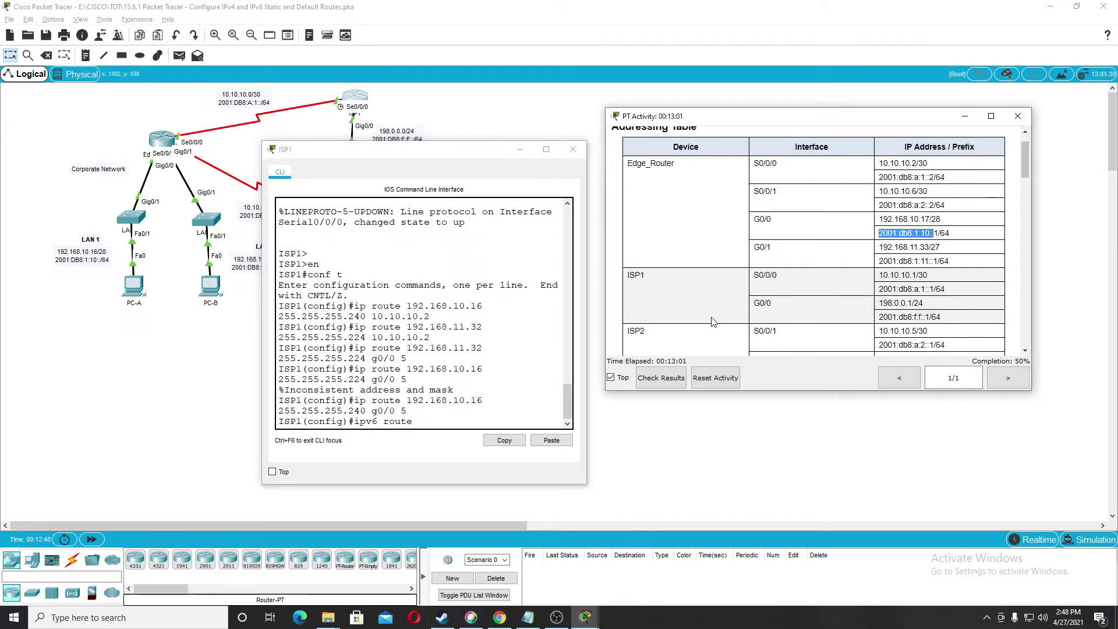
pyautogui.hotkey('ctrl', 'c')
pyautogui.click(549, 441)
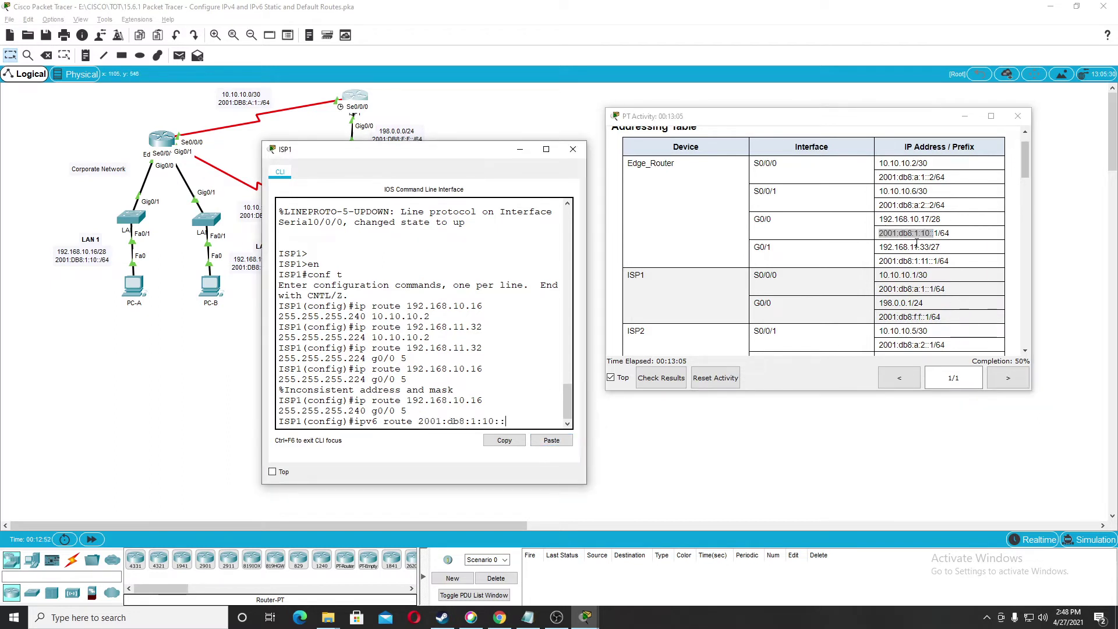
pyautogui.write('/64')
# Step: Look through the activity's instructions and addressing table for Edge_Router's IPv6 address on the link to ISP1
pyautogui.scroll(-1, 853, 292)
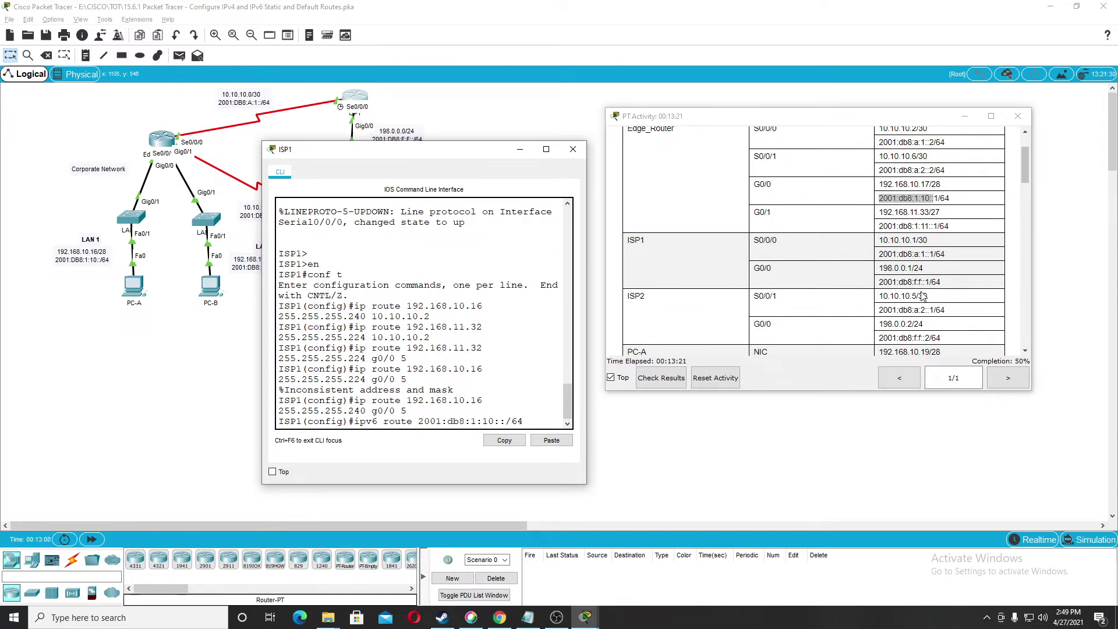
pyautogui.scroll(-10, 918, 302)
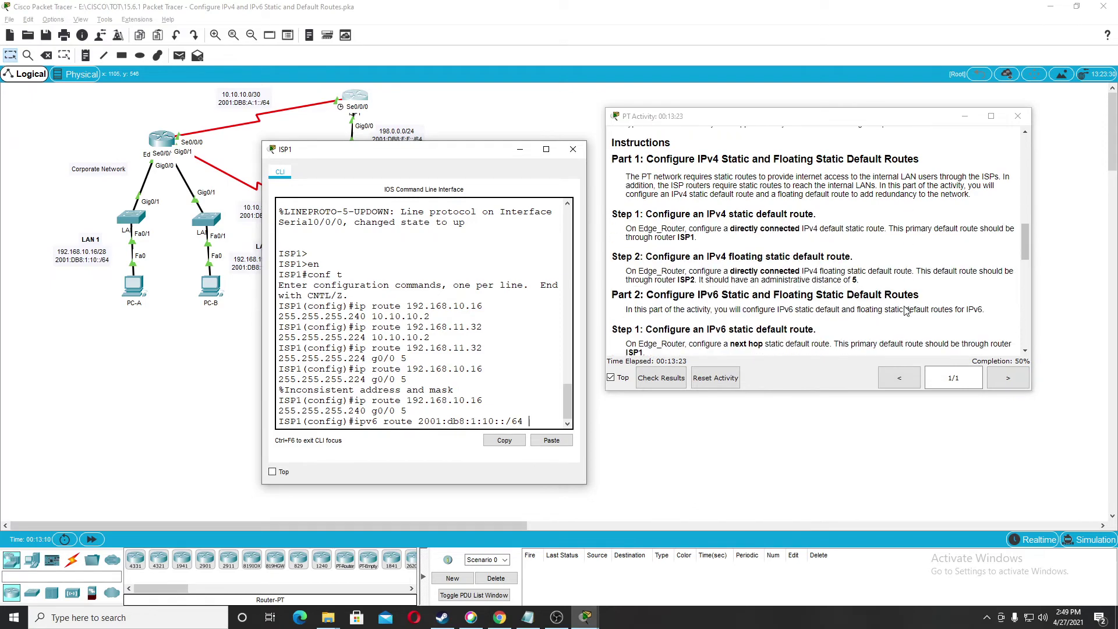
pyautogui.scroll(-6, 906, 311)
pyautogui.scroll(12, 902, 307)
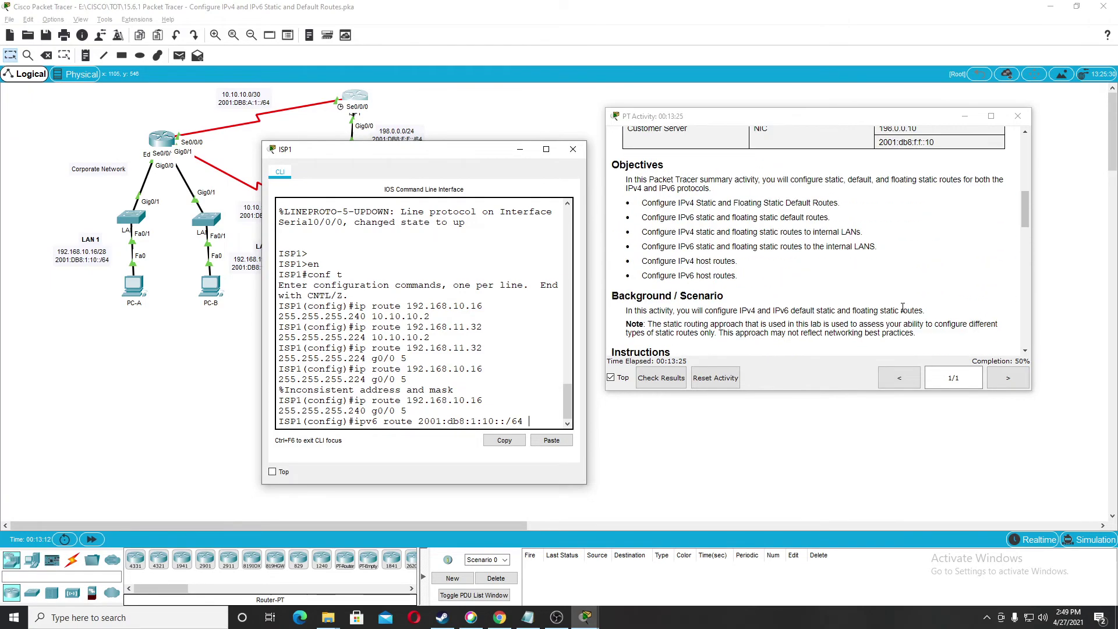
pyautogui.scroll(3, 903, 307)
pyautogui.scroll(-5, 902, 306)
pyautogui.scroll(7, 902, 306)
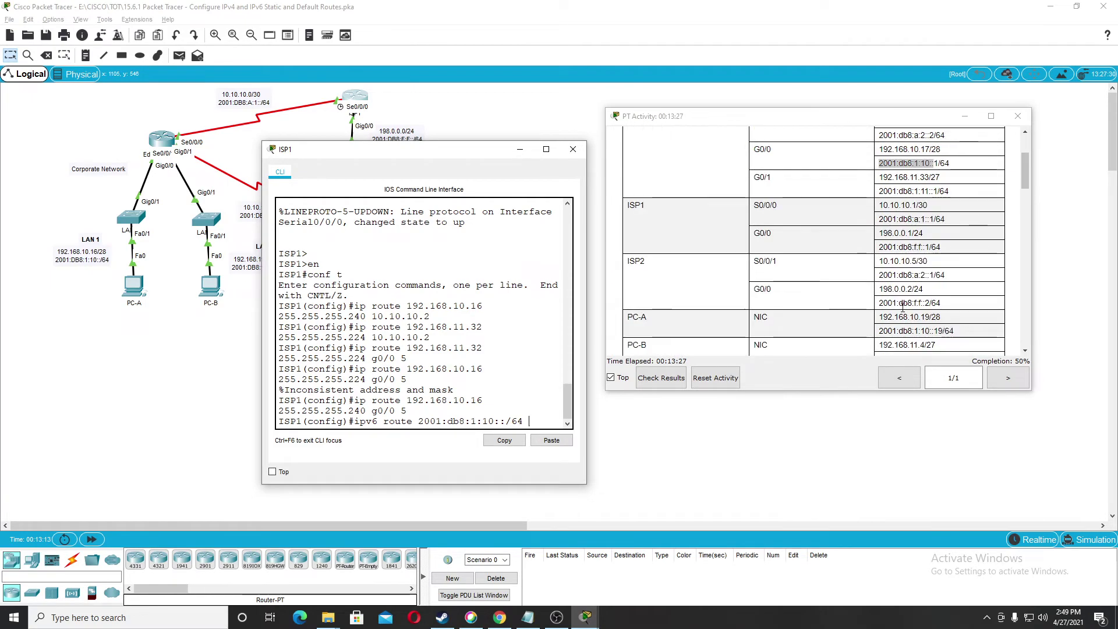
pyautogui.scroll(3, 902, 307)
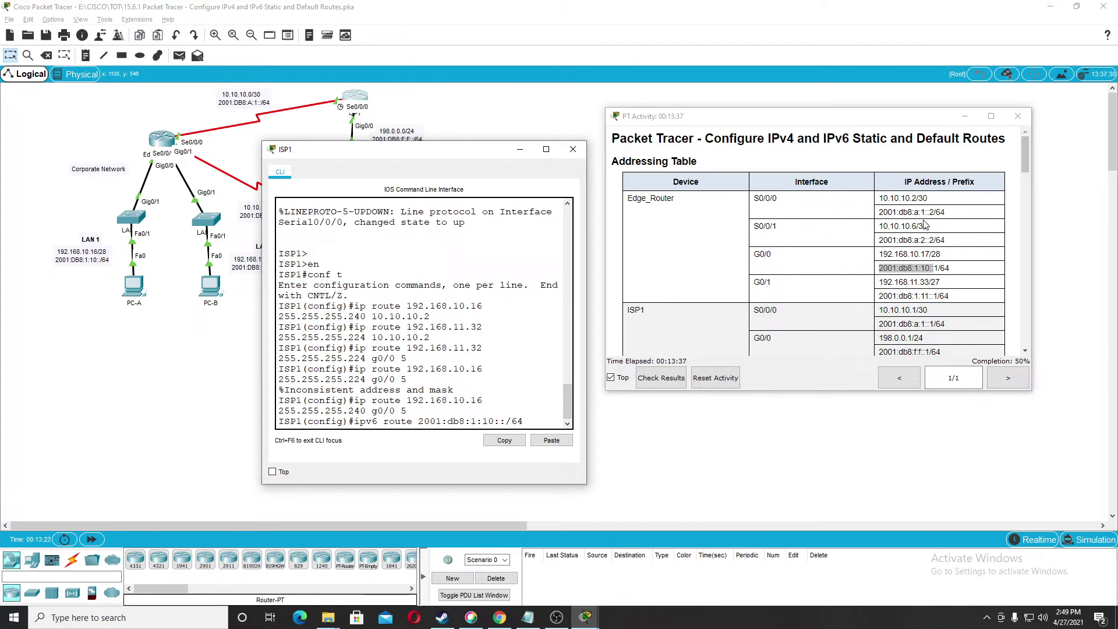
# Step: Complete ISP1's LAN 1 IPv6 static route with next hop 2001:db8:a:1::2 copied from the addressing table and run it
pyautogui.moveTo(946, 212)
pyautogui.mouseDown()
pyautogui.moveTo(873, 213)
pyautogui.moveTo(932, 216)
pyautogui.mouseUp()
pyautogui.click(872, 214)
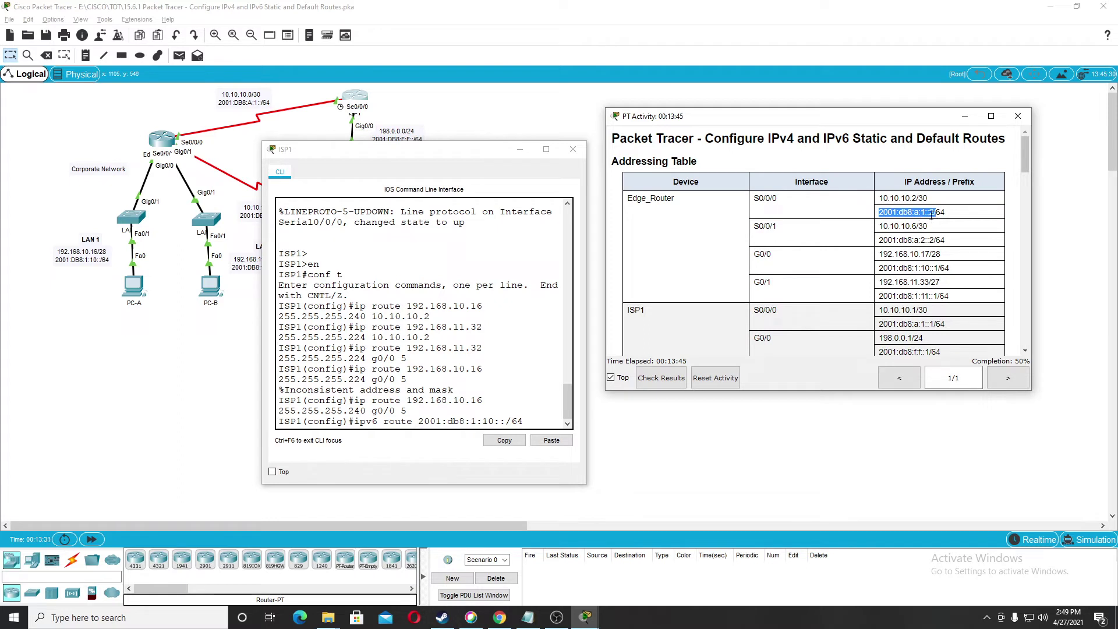
pyautogui.click(549, 426)
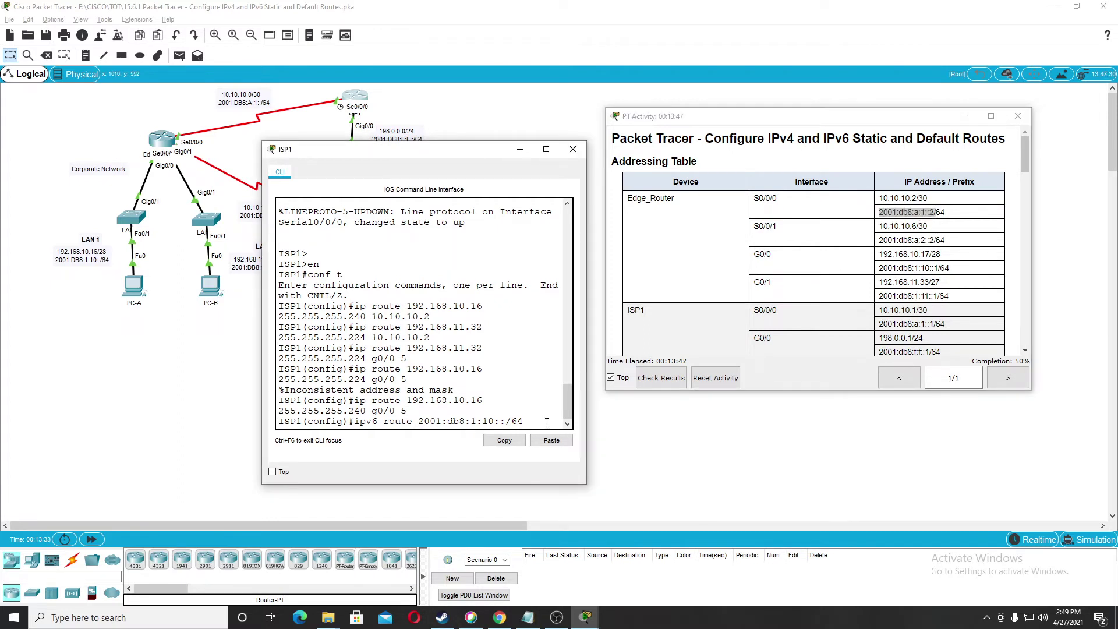
pyautogui.click(551, 440)
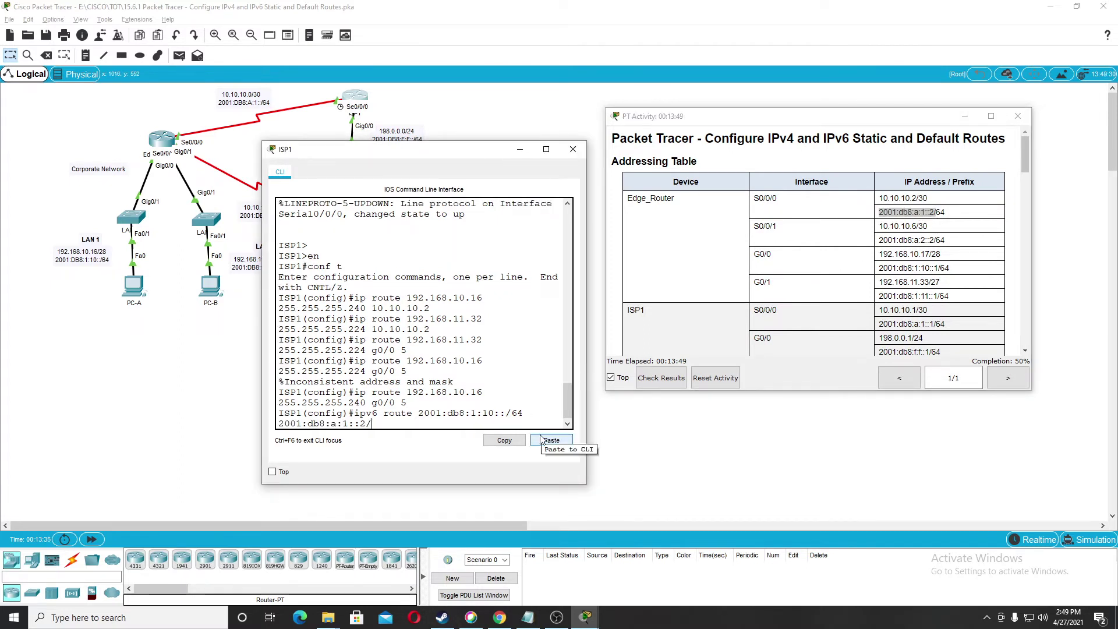
pyautogui.press('BackSpace')
pyautogui.press('Return')
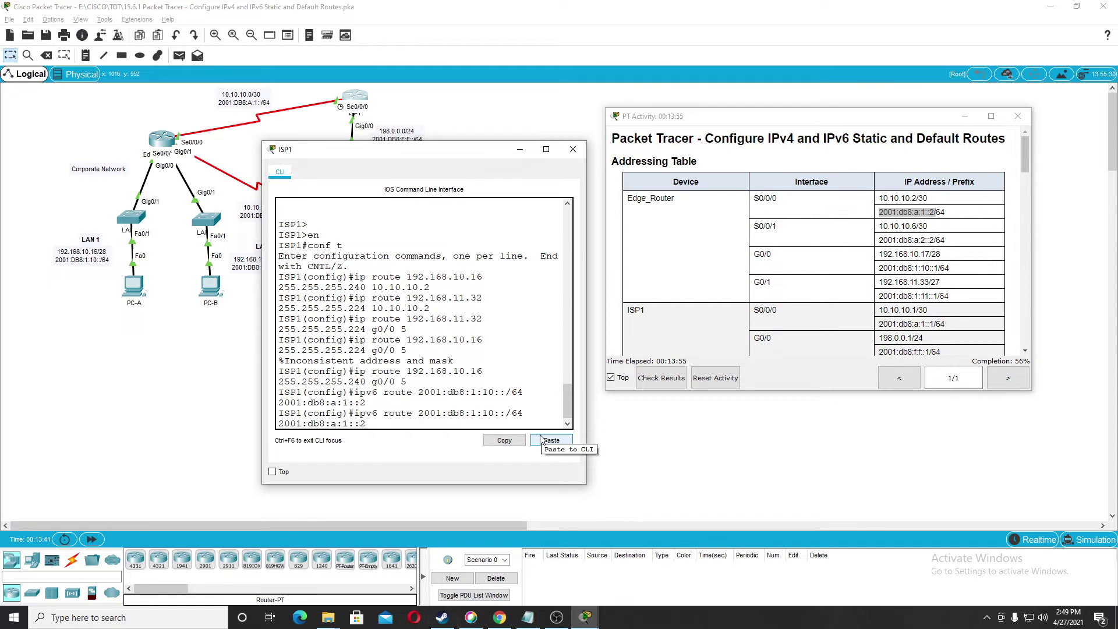
# Step: Clear the recalled route command on ISP1 and begin a new ipv6 route command
pyautogui.hotkey('ctrl', 'u')
pyautogui.write('ip')
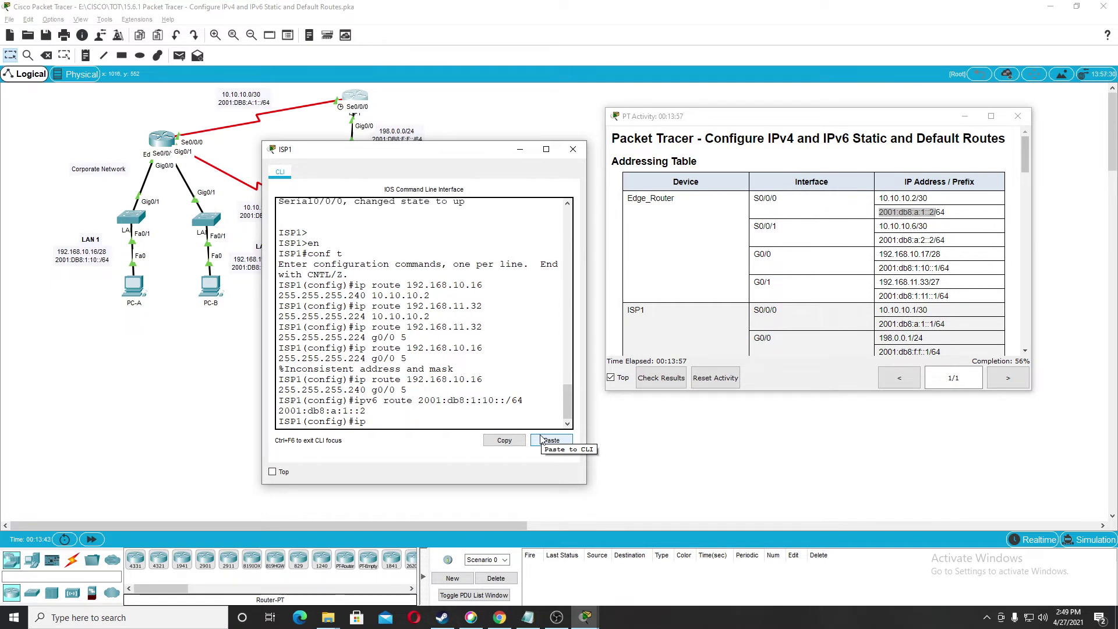
pyautogui.write('v6 route')
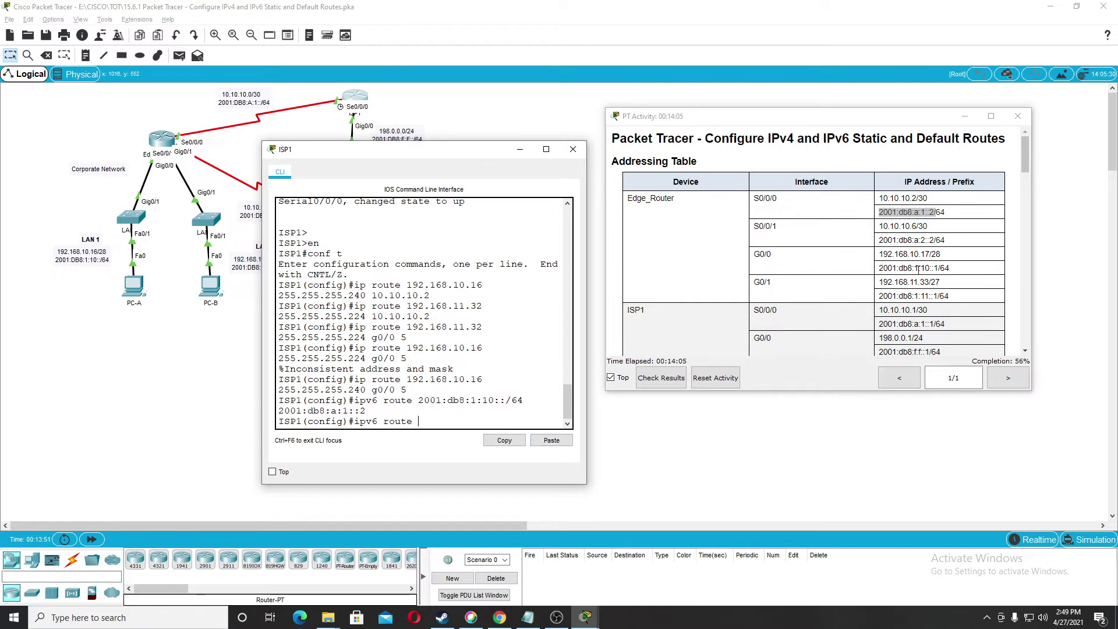
pyautogui.scroll(-1, 919, 300)
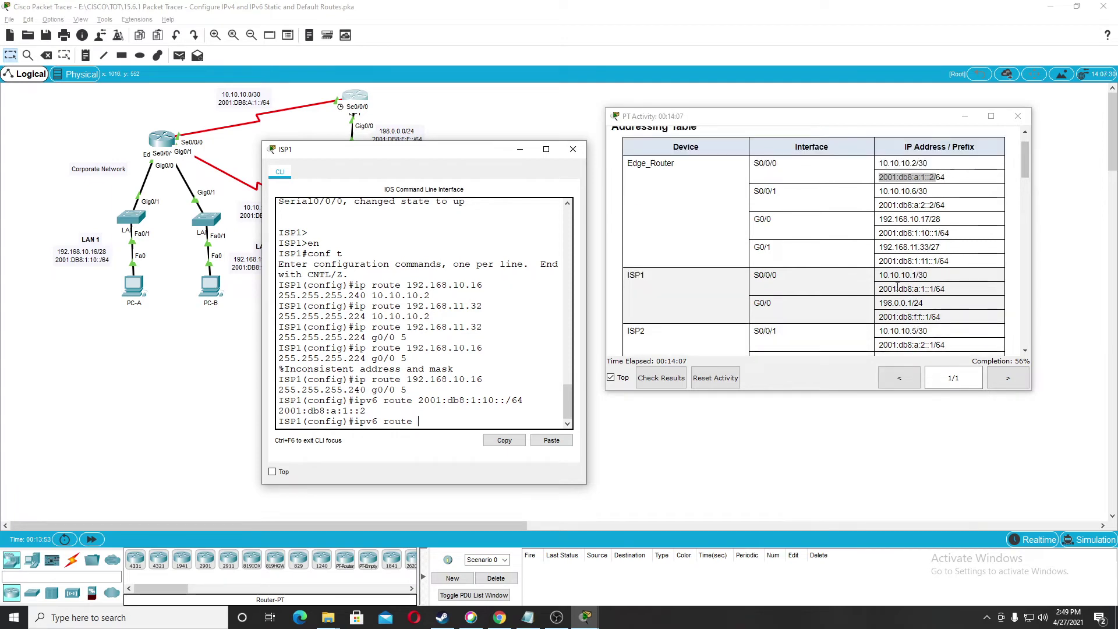
pyautogui.scroll(-1, 898, 287)
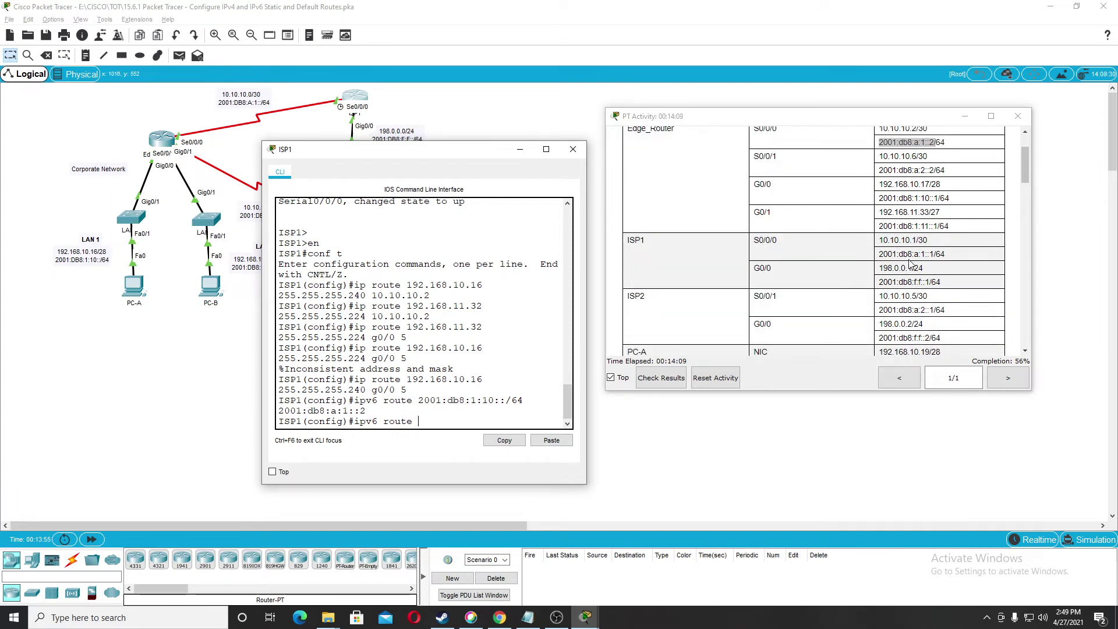
pyautogui.scroll(-2, 903, 312)
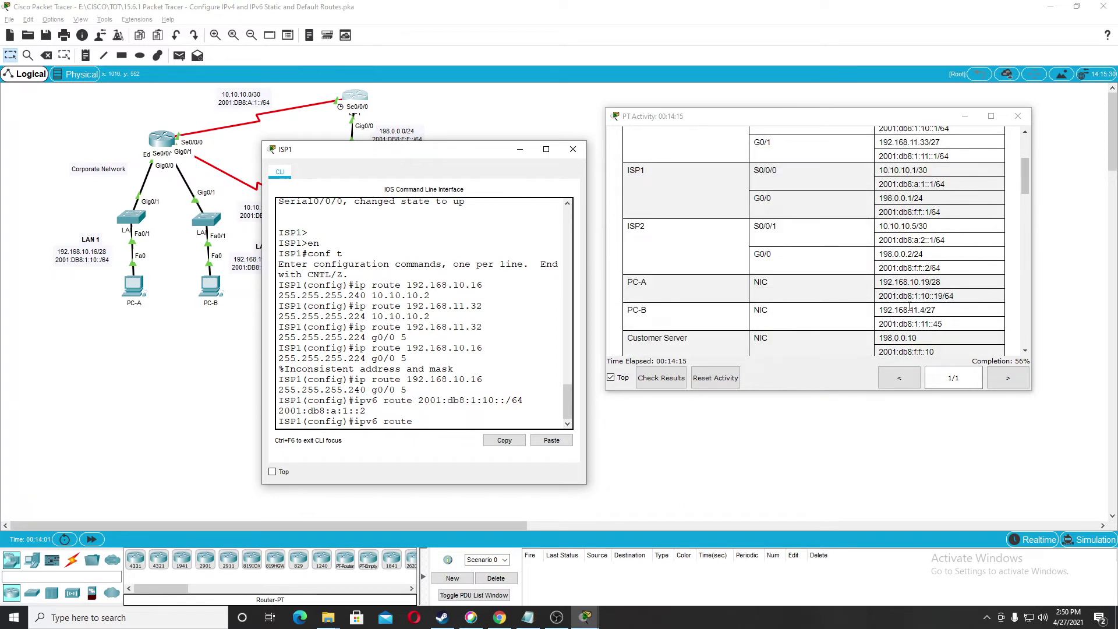
pyautogui.click(910, 323)
pyautogui.tripleClick(910, 324)
pyautogui.click(889, 327)
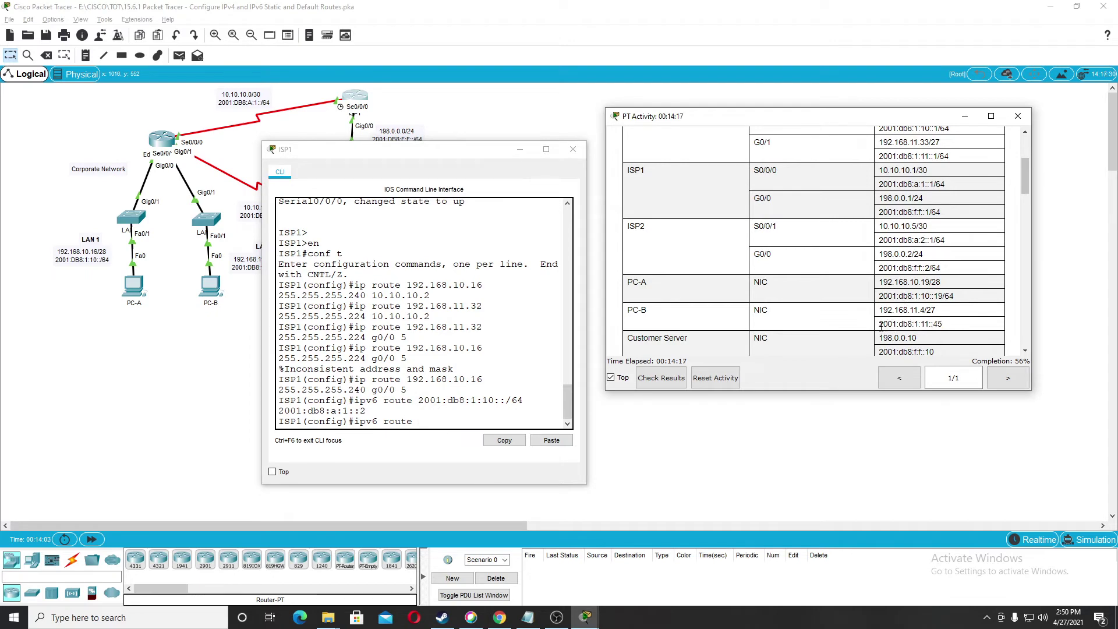
pyautogui.moveTo(881, 326); pyautogui.dragTo(933, 325)
pyautogui.scroll(5, 901, 307)
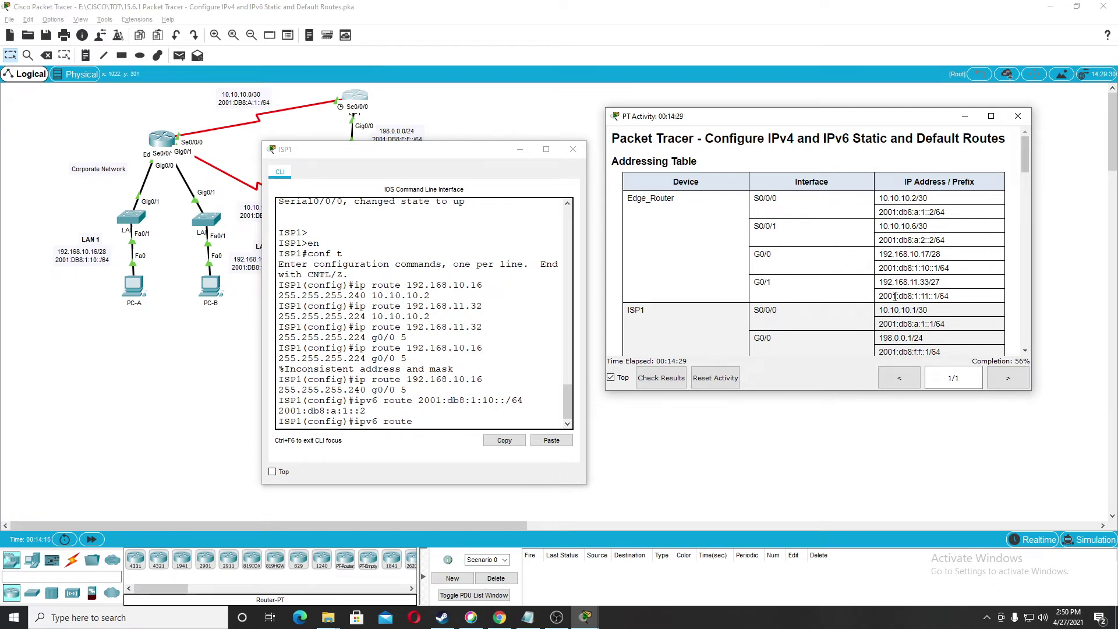
# Step: Copy LAN 2's network prefix from Edge_Router's G0/1 entry and enter 2001:db8:1:11::/64 as the route's destination
pyautogui.moveTo(880, 296); pyautogui.dragTo(932, 297)
pyautogui.click(433, 423)
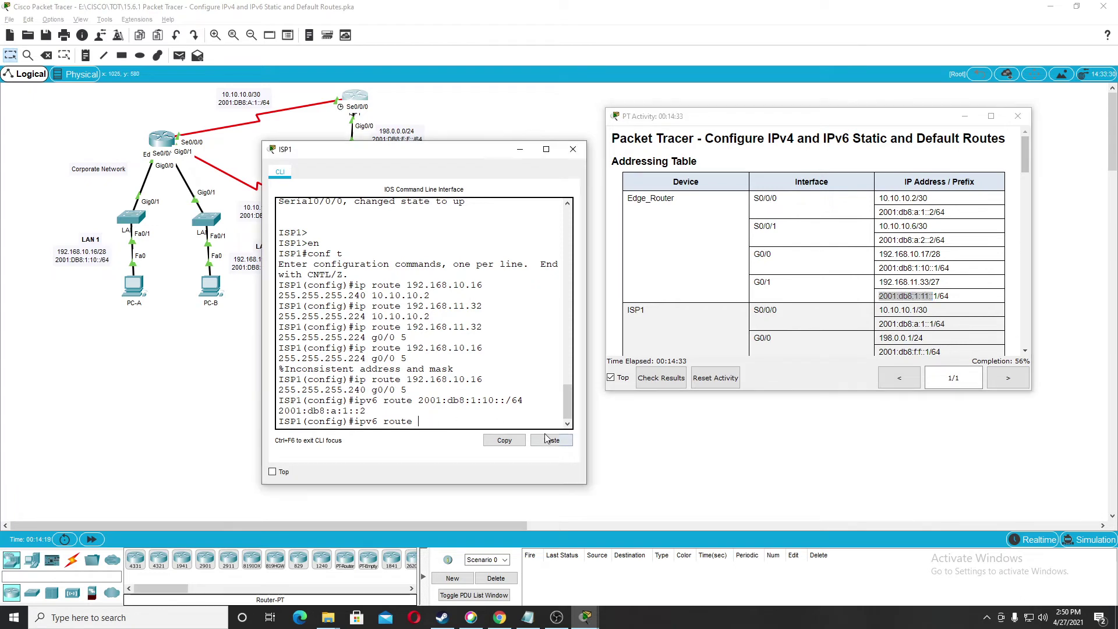
pyautogui.click(547, 441)
pyautogui.write('/64')
# Step: Add Edge_Router's S0/0/0 address 2001:db8:a:1::2 as next hop and run ISP1's LAN 2 IPv6 static route
pyautogui.click(880, 214)
pyautogui.moveTo(881, 214); pyautogui.dragTo(934, 213)
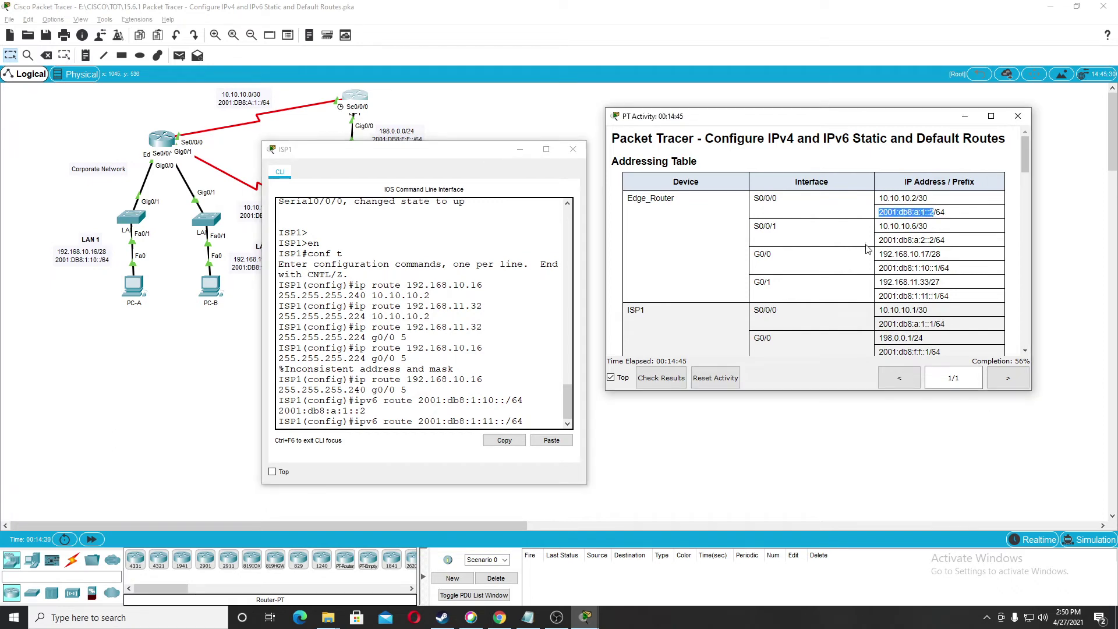
pyautogui.click(517, 417)
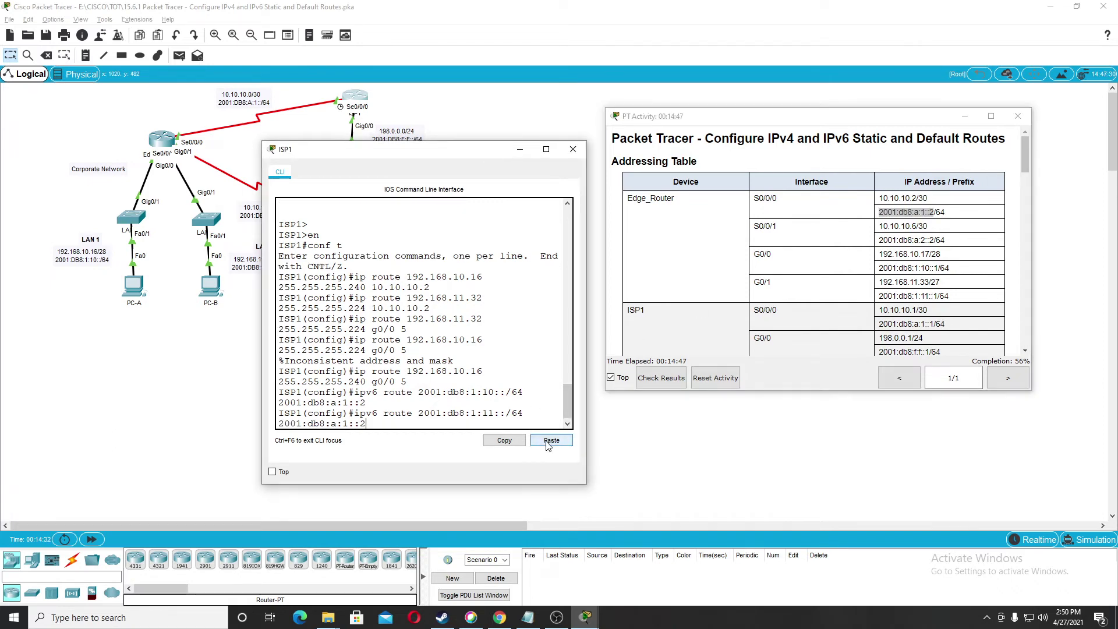
pyautogui.click(551, 440)
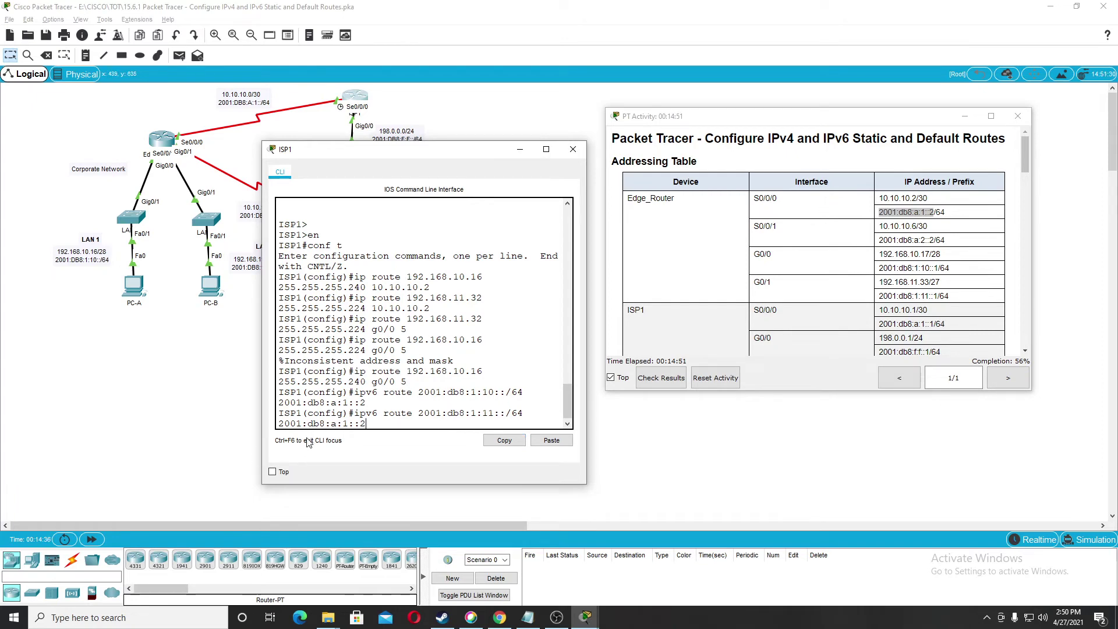
pyautogui.press('Return')
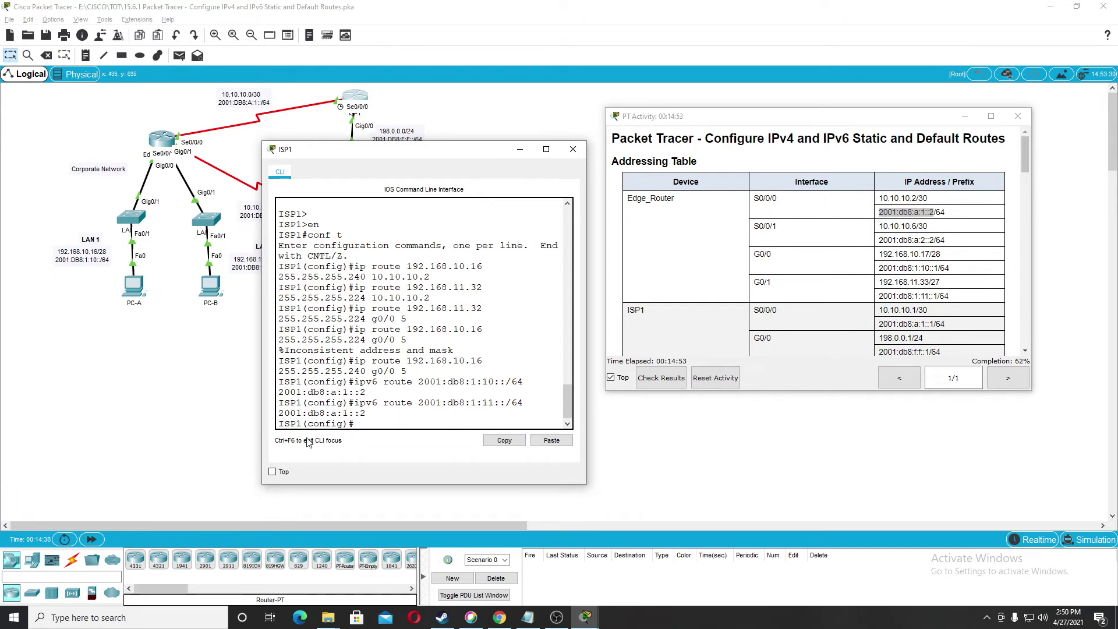
# Step: Read the Part 4 Step 2 instructions on IPv6 floating static routes and look up ISP2's G0/0 IPv6 address
pyautogui.scroll(-10, 698, 306)
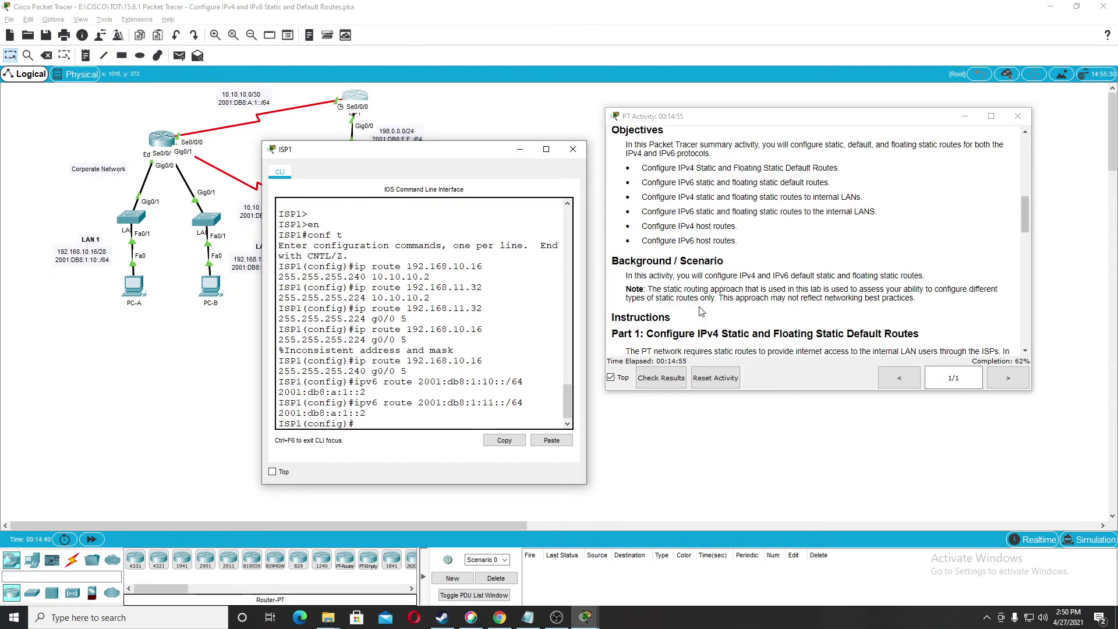
pyautogui.scroll(-12, 700, 312)
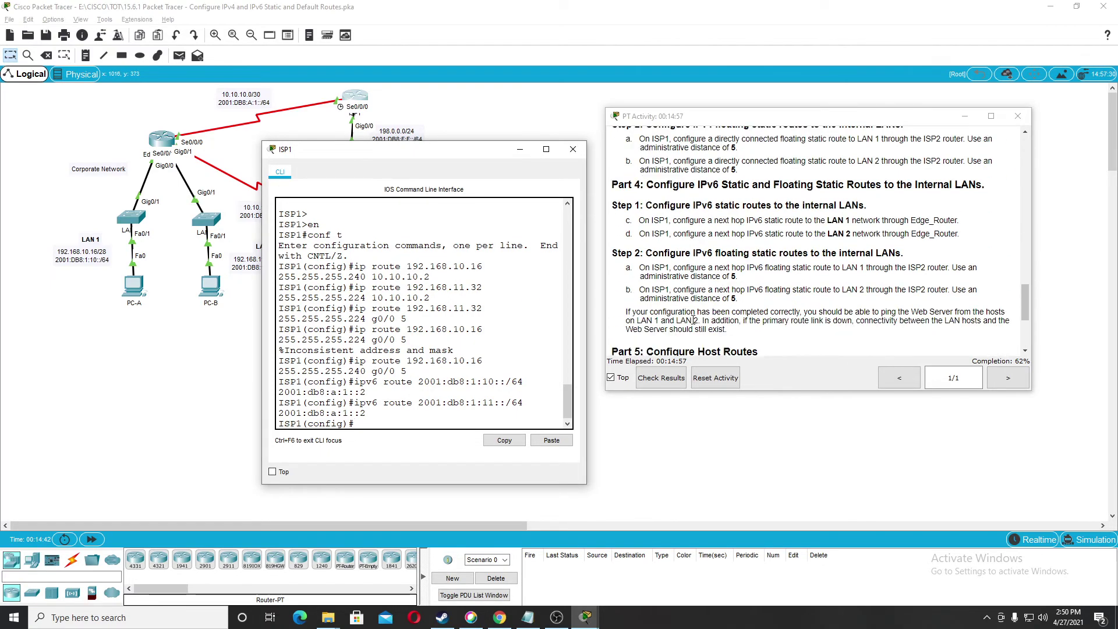
pyautogui.scroll(-3, 693, 320)
pyautogui.scroll(10, 693, 323)
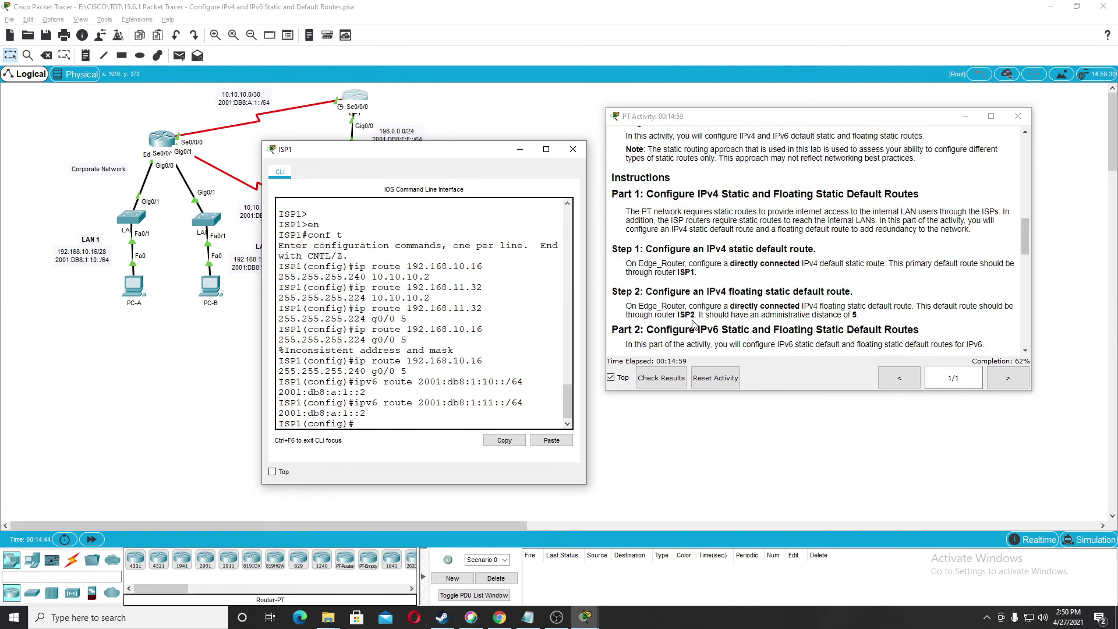
pyautogui.scroll(10, 693, 324)
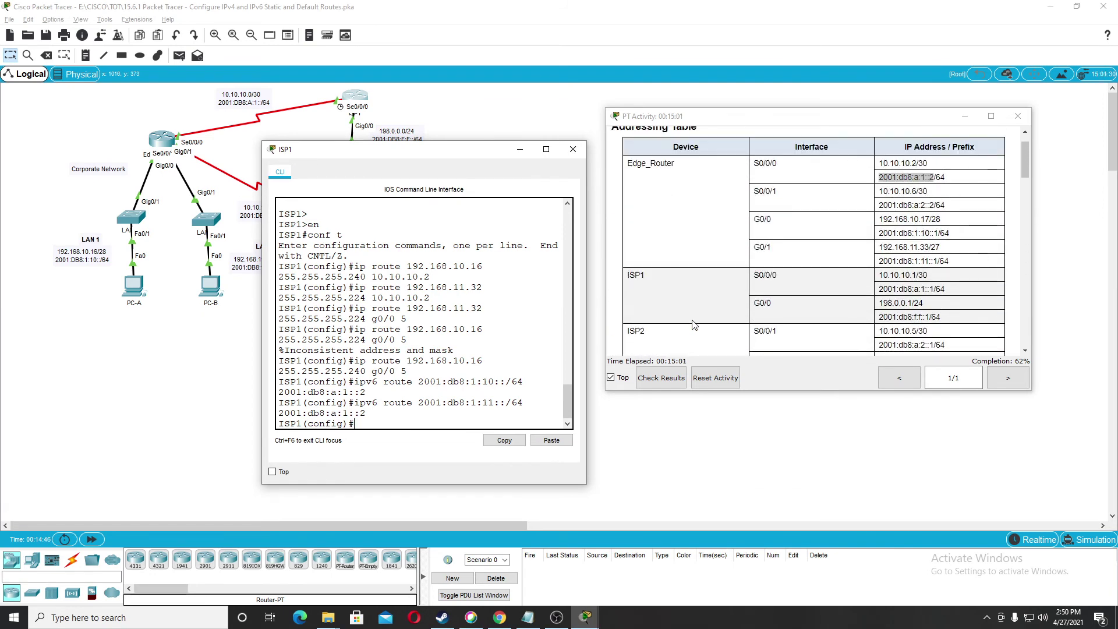
pyautogui.scroll(-1, 693, 324)
pyautogui.scroll(-5, 693, 324)
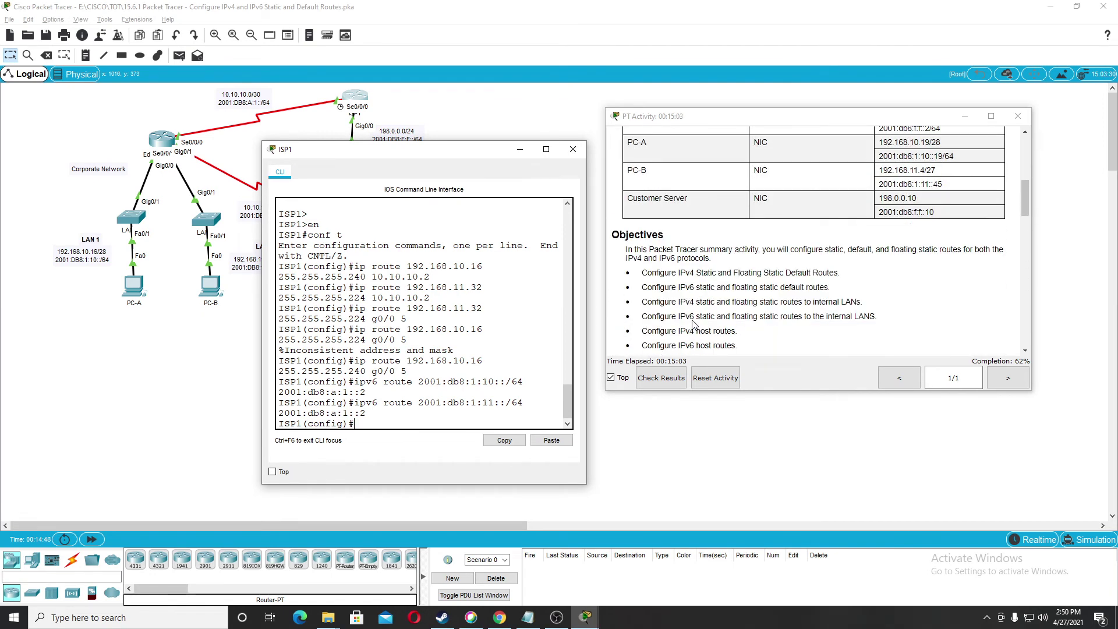
pyautogui.scroll(3, 693, 324)
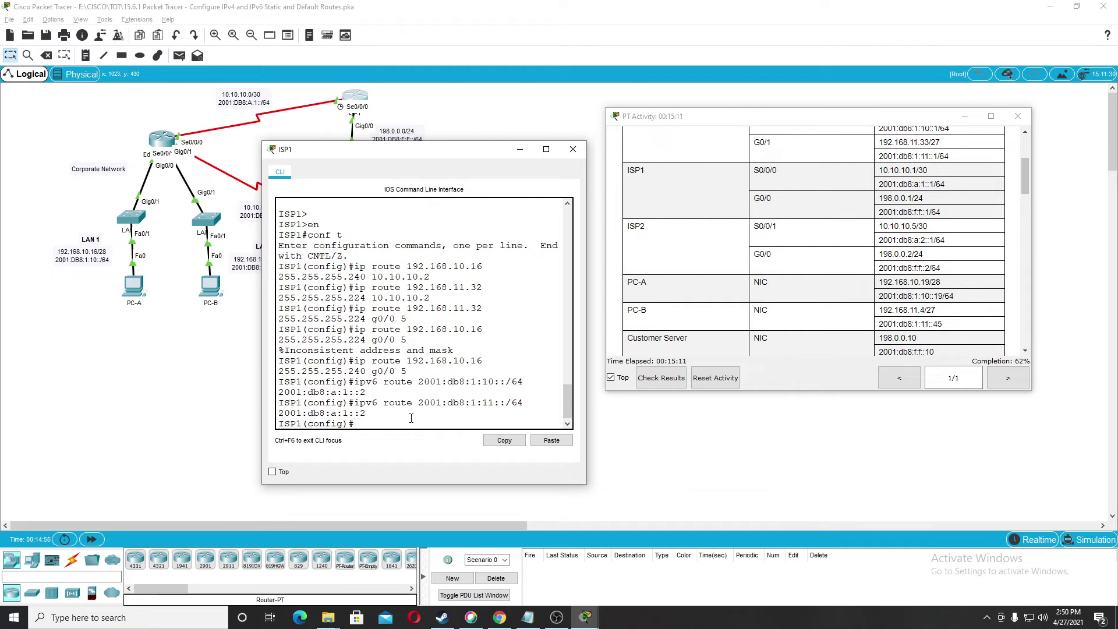
# Step: Recall the LAN 2 IPv6 static route on ISP1 and remove its next-hop address
pyautogui.press('Up')
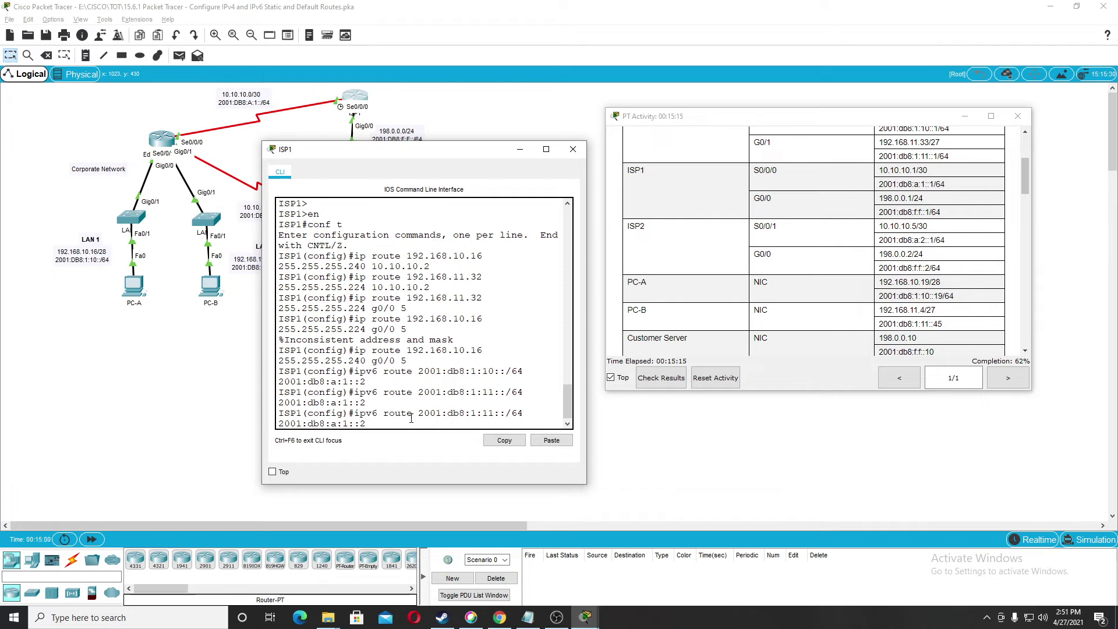
pyautogui.press('BackSpace')
pyautogui.press('BackSpace')
pyautogui.press('BackSpace')
pyautogui.press('BackSpace')
pyautogui.press('BackSpace')
pyautogui.press('BackSpace')
pyautogui.press('BackSpace')
pyautogui.press('BackSpace')
pyautogui.press('BackSpace')
pyautogui.press('BackSpace')
pyautogui.press('BackSpace')
pyautogui.press('BackSpace')
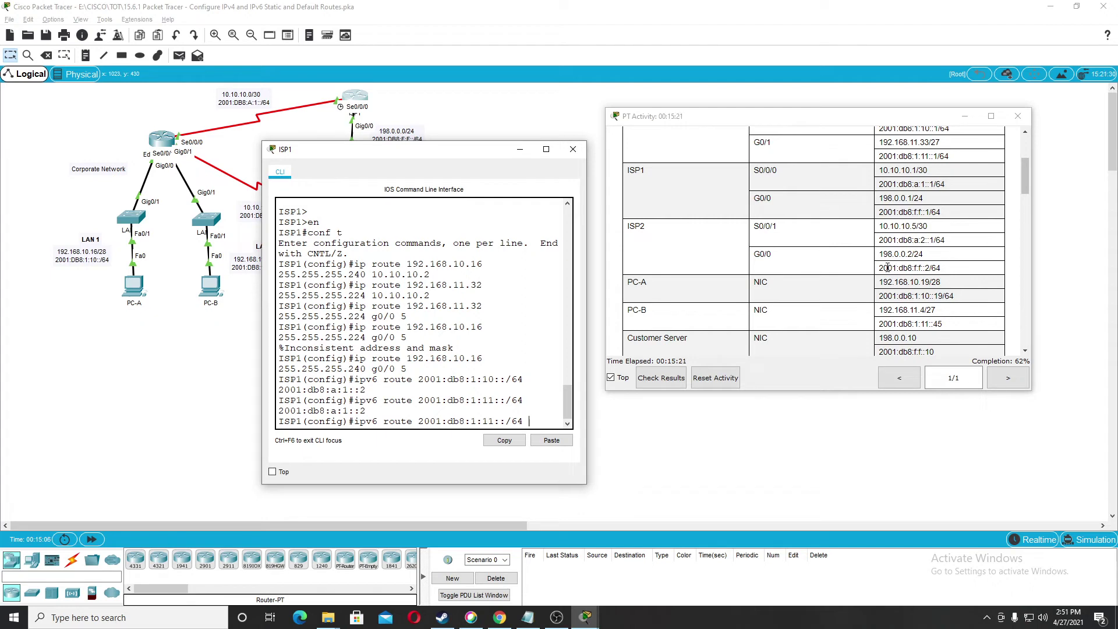
# Step: Set the LAN 2 route's next hop to ISP2's 2001:db8:f:f::2 with administrative distance 5 and run it as a floating route
pyautogui.moveTo(881, 269); pyautogui.dragTo(930, 268)
pyautogui.hotkey('ctrl', 'c')
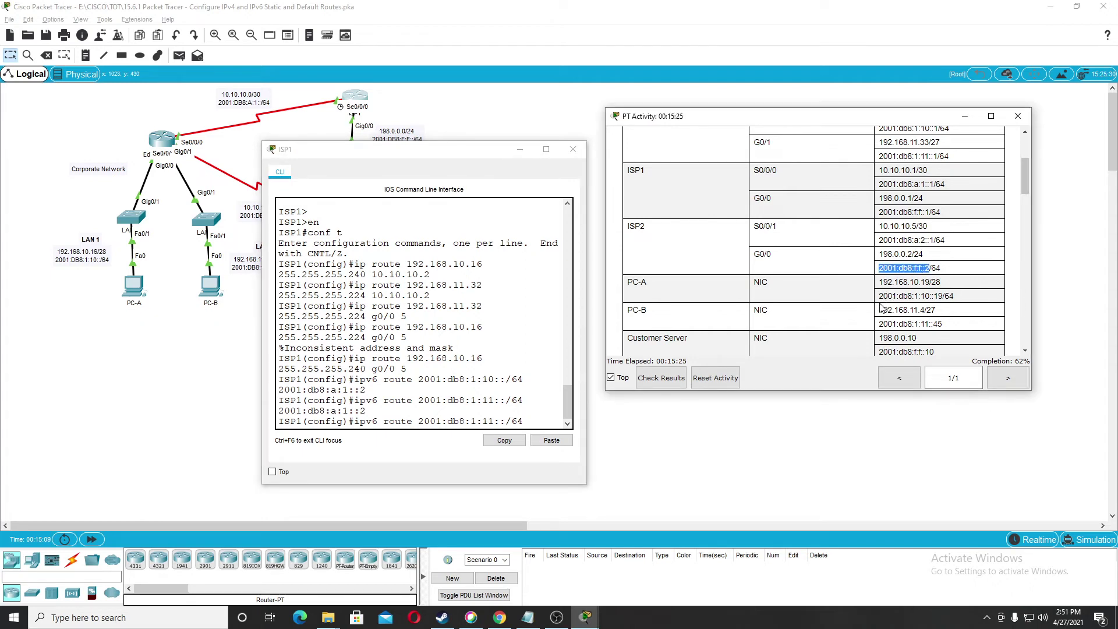
pyautogui.click(556, 394)
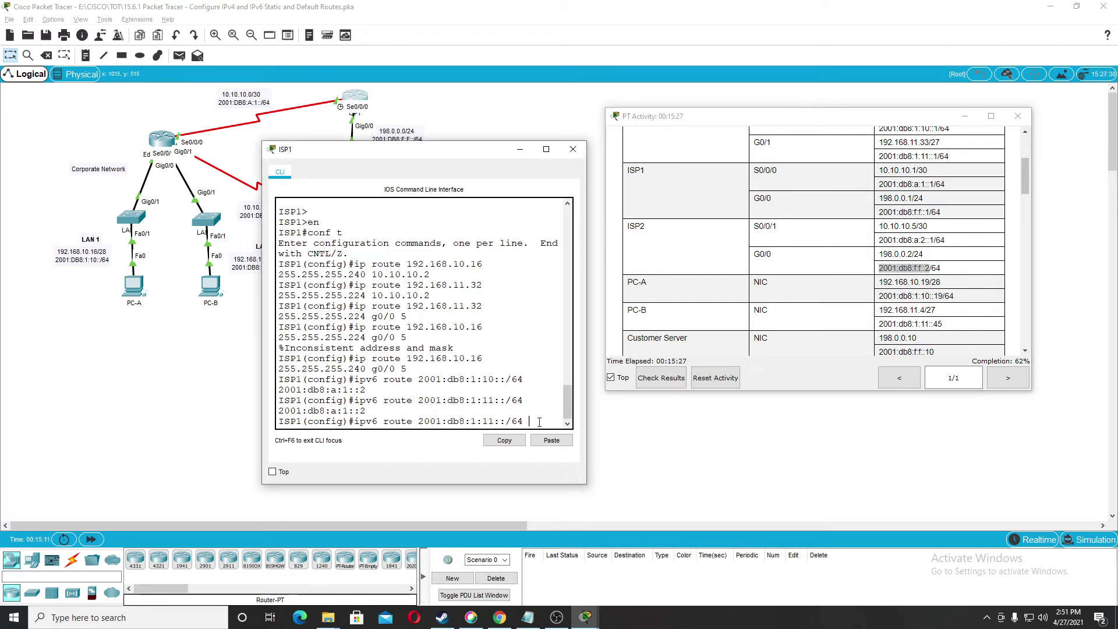
pyautogui.click(551, 441)
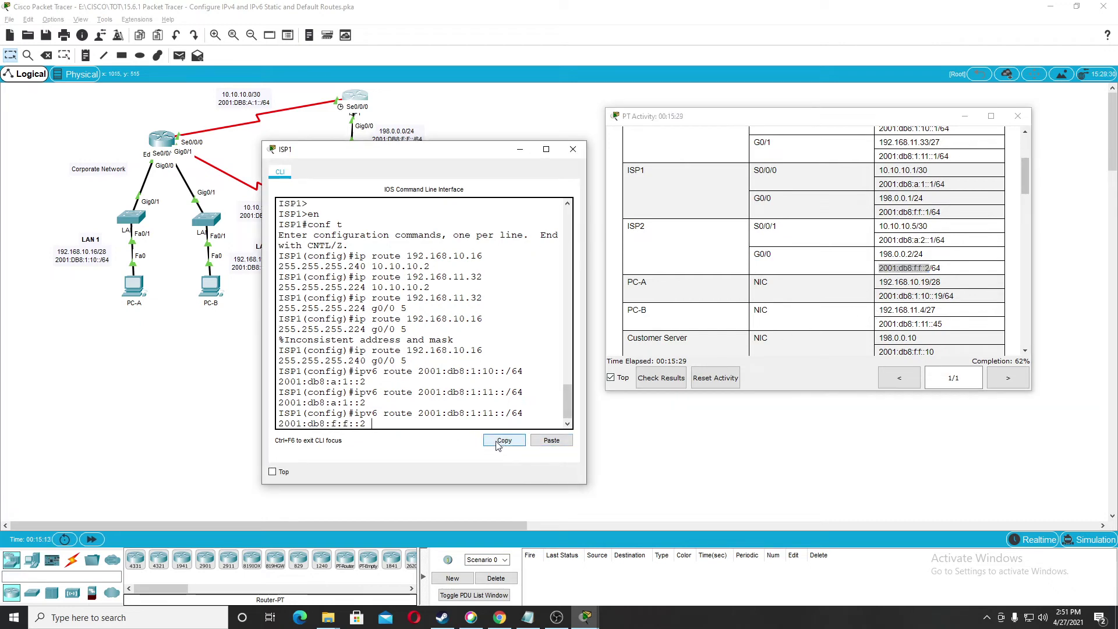
pyautogui.write('5')
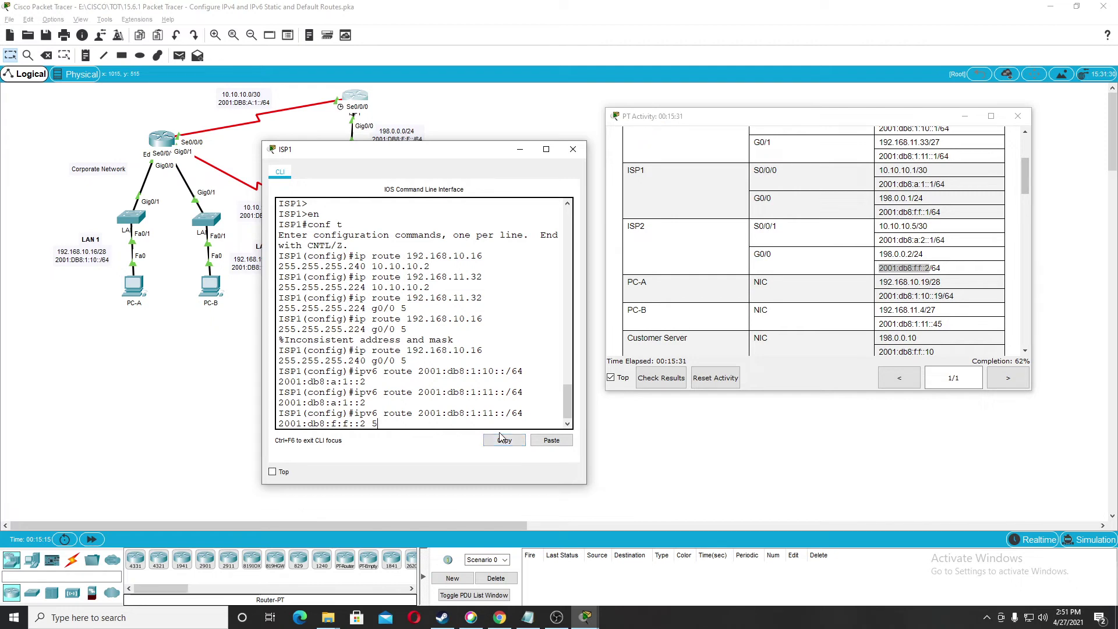
pyautogui.press('Return')
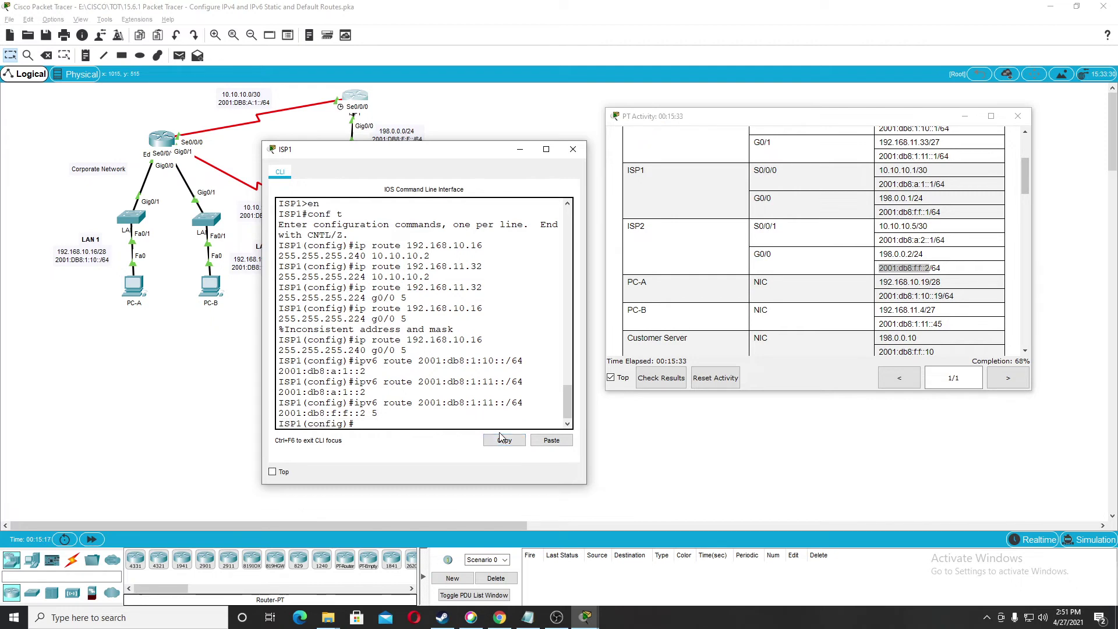
# Step: Recall ISP1's floating IPv6 route, change its destination to LAN 1's 2001:db8:1:10::/64, and run it through 2001:db8:f:f::2 with distance 5
pyautogui.press('Up')
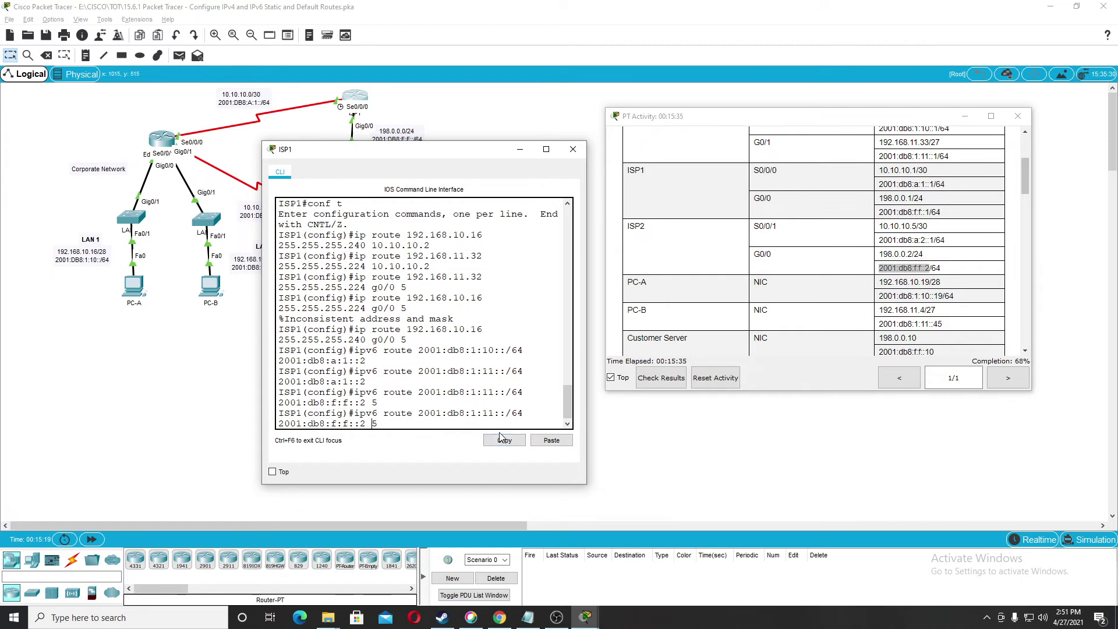
pyautogui.press('Left')
pyautogui.press('Left')
pyautogui.press('Left')
pyautogui.press('Left')
pyautogui.press('Left')
pyautogui.press('Left')
pyautogui.press('Left')
pyautogui.press('Left')
pyautogui.press('Left')
pyautogui.press('Left')
pyautogui.press('Left')
pyautogui.press('Left')
pyautogui.press('Left')
pyautogui.press('Left')
pyautogui.press('Delete')
pyautogui.write('0')
pyautogui.press('Return')
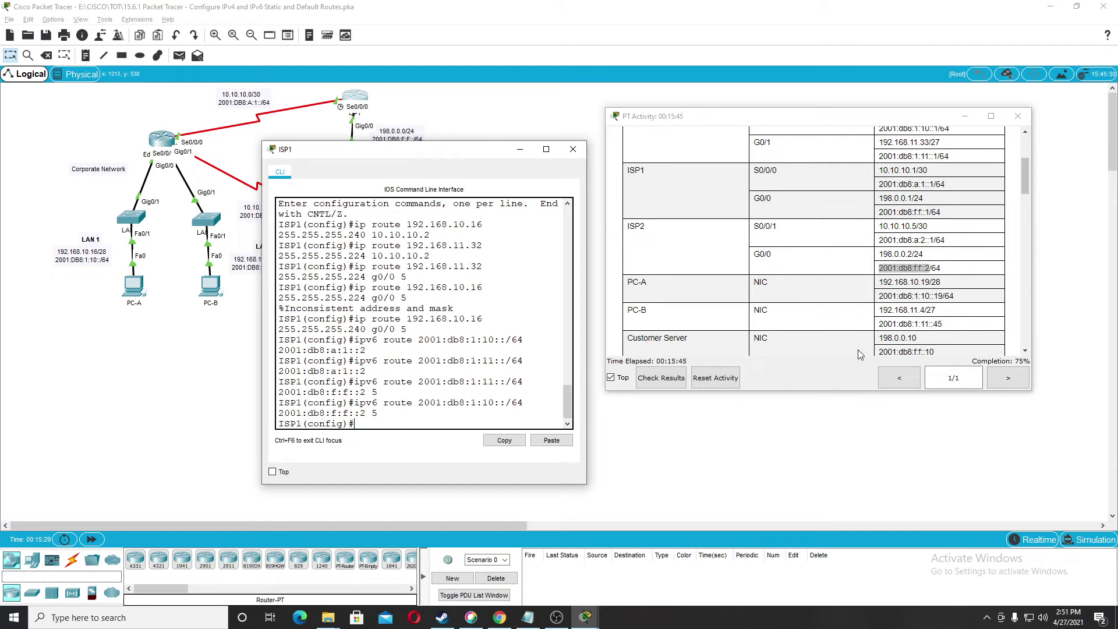
# Step: Read the Part 5 host route instructions, close ISP1 and open Edge_Router's command line
pyautogui.scroll(-20, 827, 341)
pyautogui.scroll(-1, 802, 335)
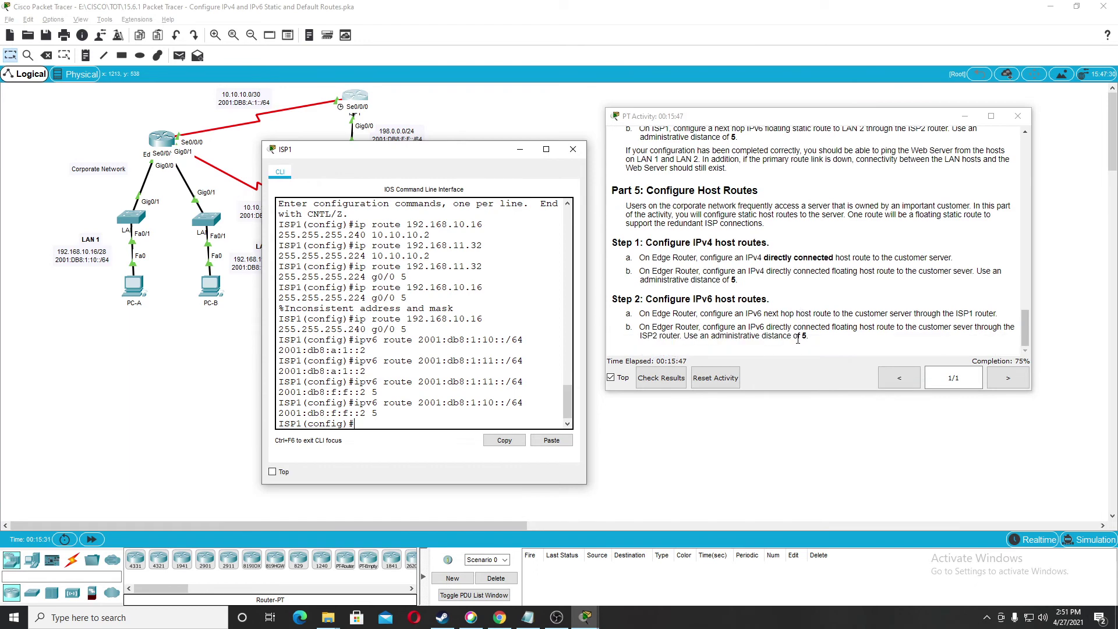
pyautogui.scroll(6, 712, 295)
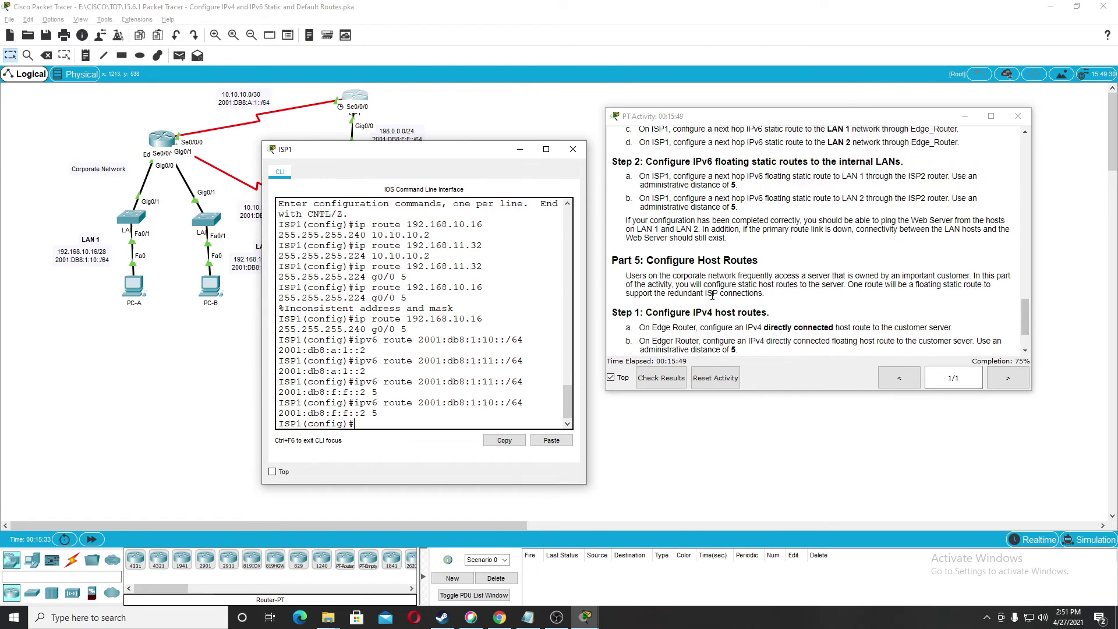
pyautogui.scroll(-5, 719, 294)
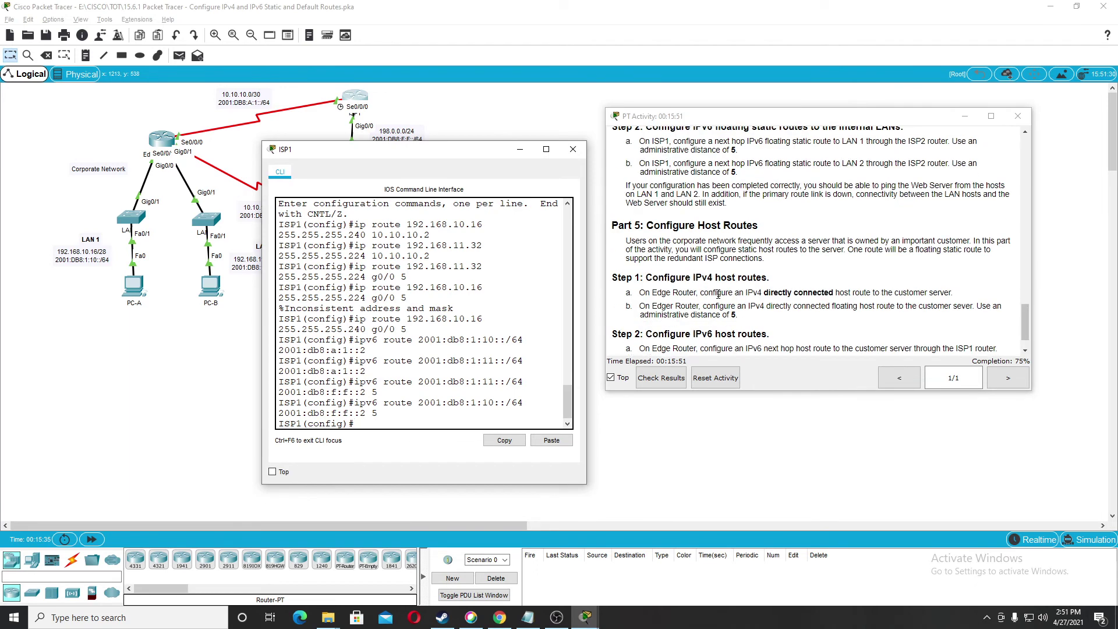
pyautogui.scroll(-2, 719, 294)
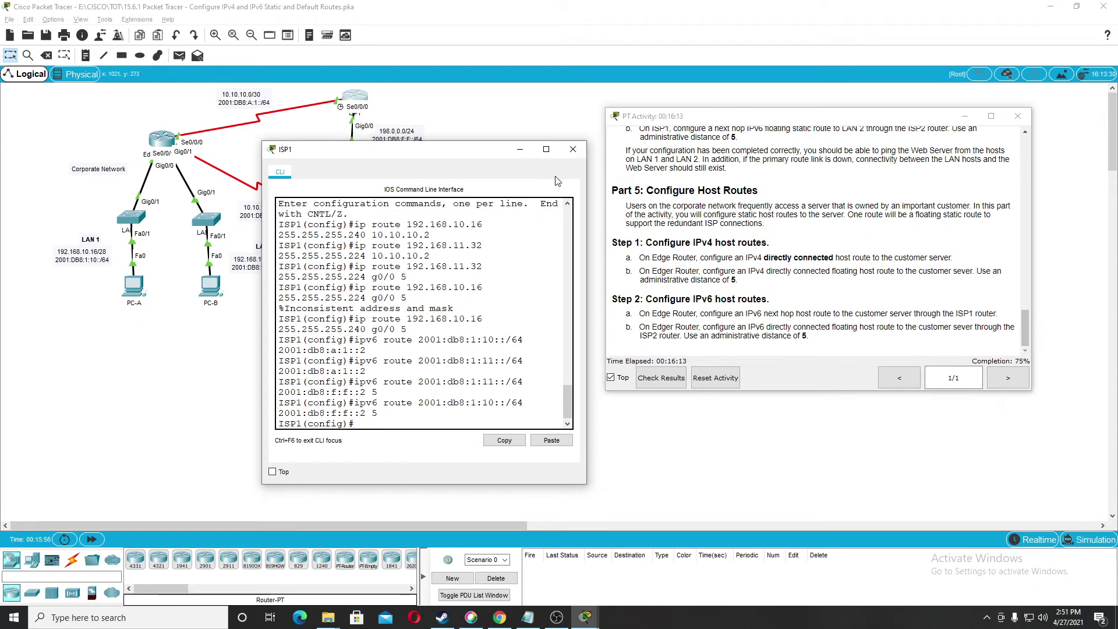
pyautogui.click(573, 150)
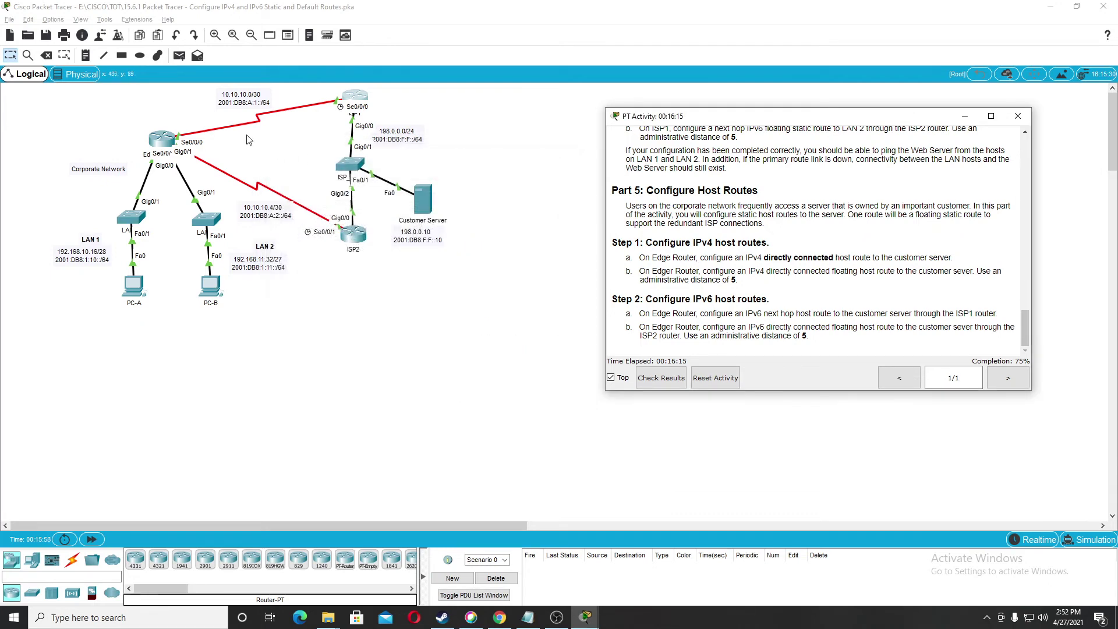
pyautogui.click(162, 141)
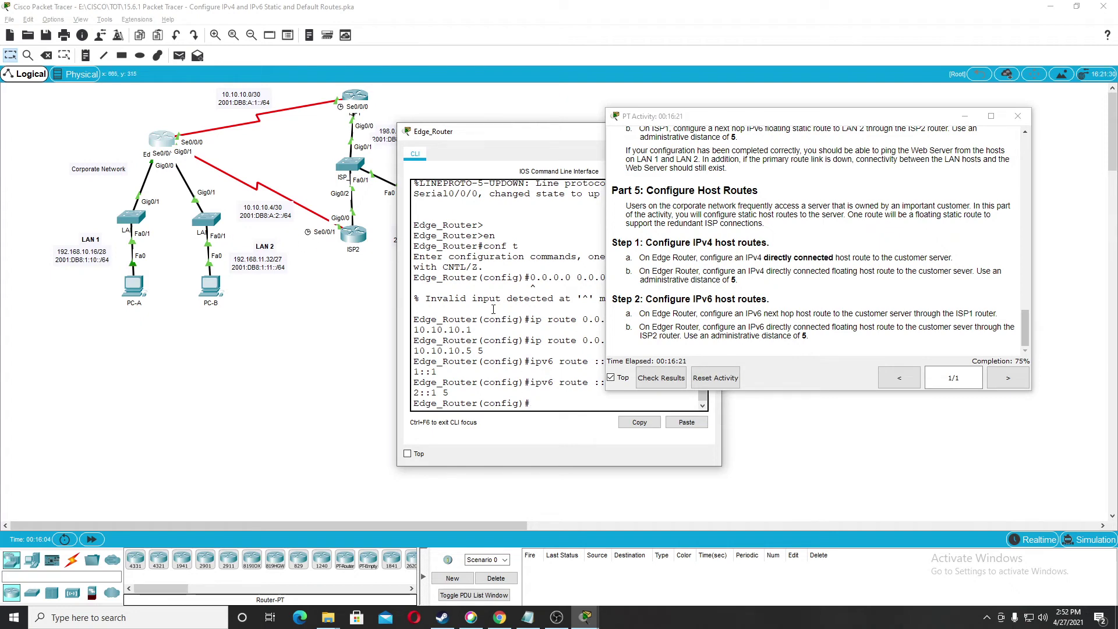
pyautogui.moveTo(464, 131); pyautogui.dragTo(370, 111)
# Step: Look up the Customer Server's IPv4 address and begin an IPv4 route to 198.0.0.10 on Edge_Router
pyautogui.scroll(3, 849, 208)
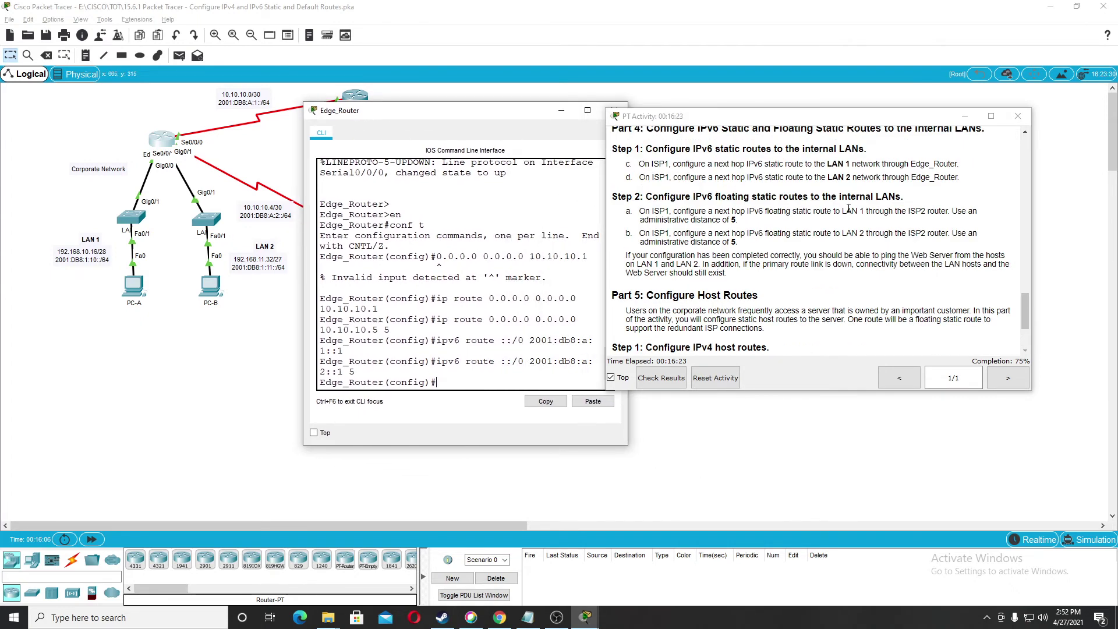
pyautogui.scroll(20, 848, 208)
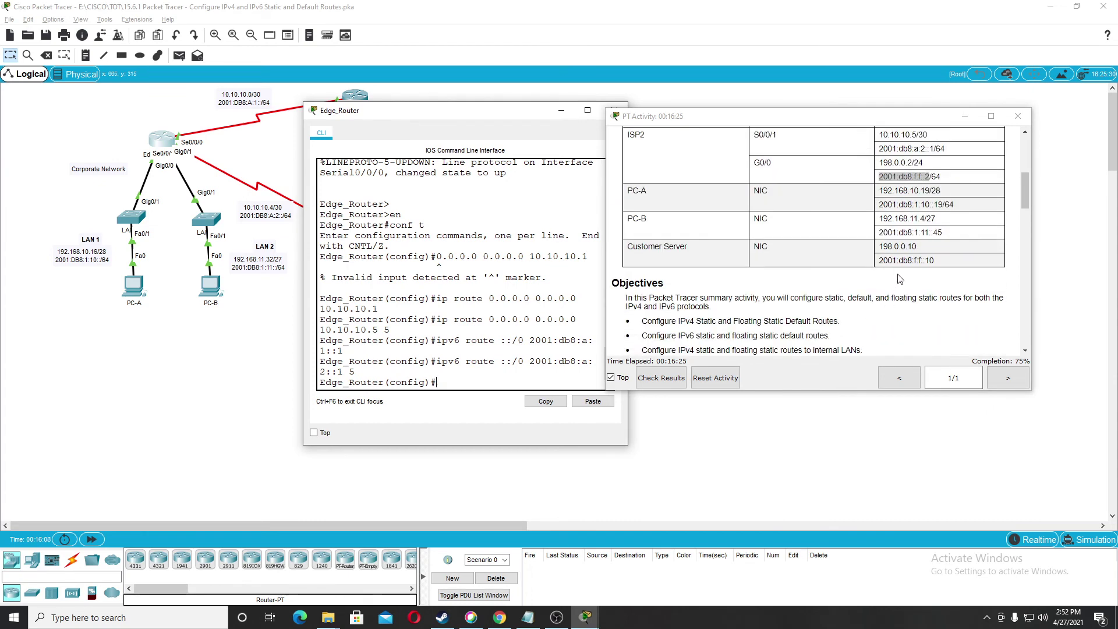
pyautogui.moveTo(917, 246); pyautogui.dragTo(879, 246)
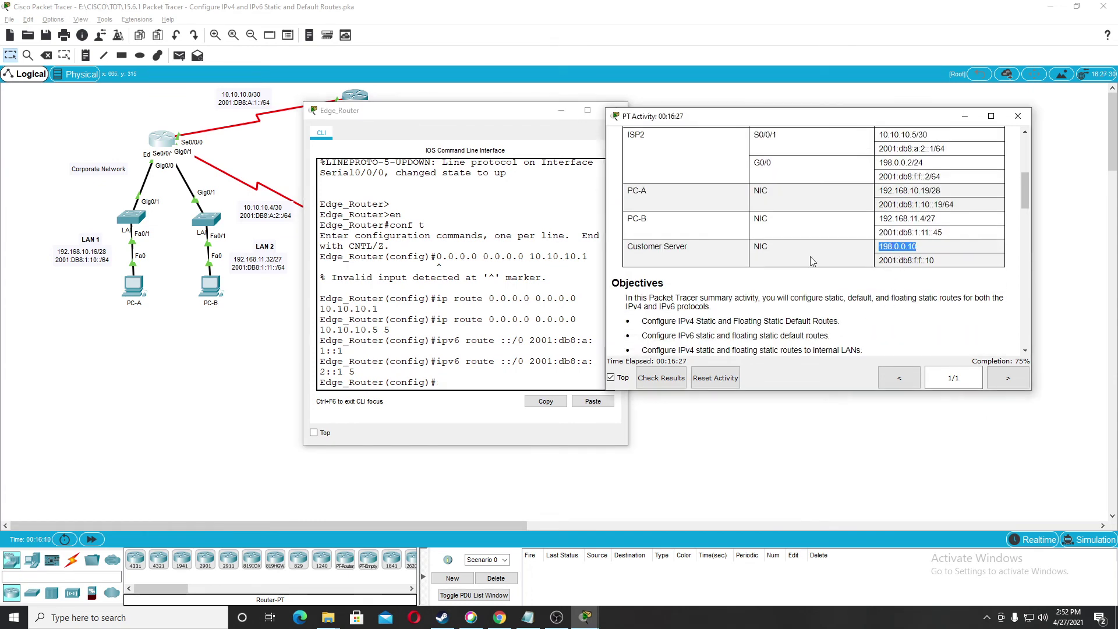
pyautogui.click(488, 381)
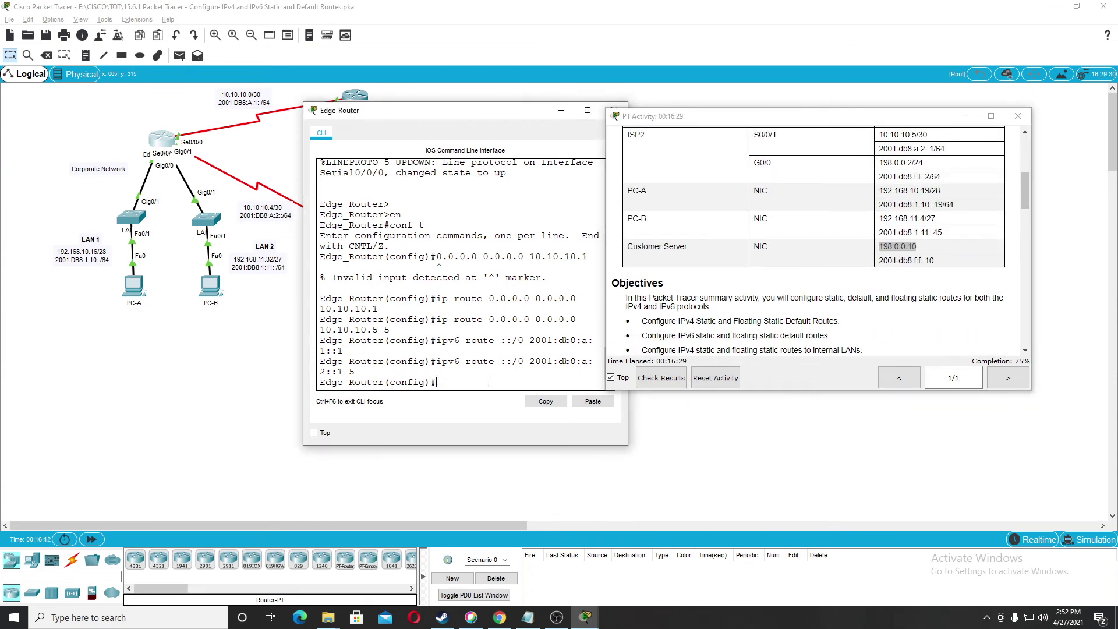
pyautogui.write('ip route 198.0.0.10')
pyautogui.moveTo(431, 114); pyautogui.dragTo(145, 97)
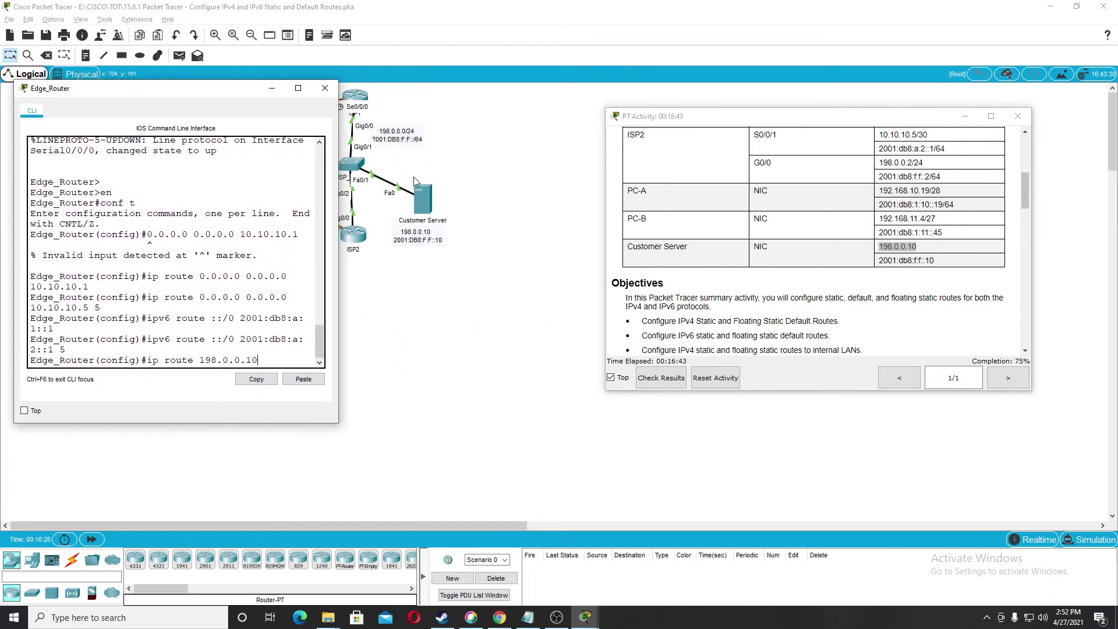
# Step: Check the Customer Server's IP configuration, close it and return to Edge_Router's command line
pyautogui.click(423, 199)
pyautogui.click(443, 180)
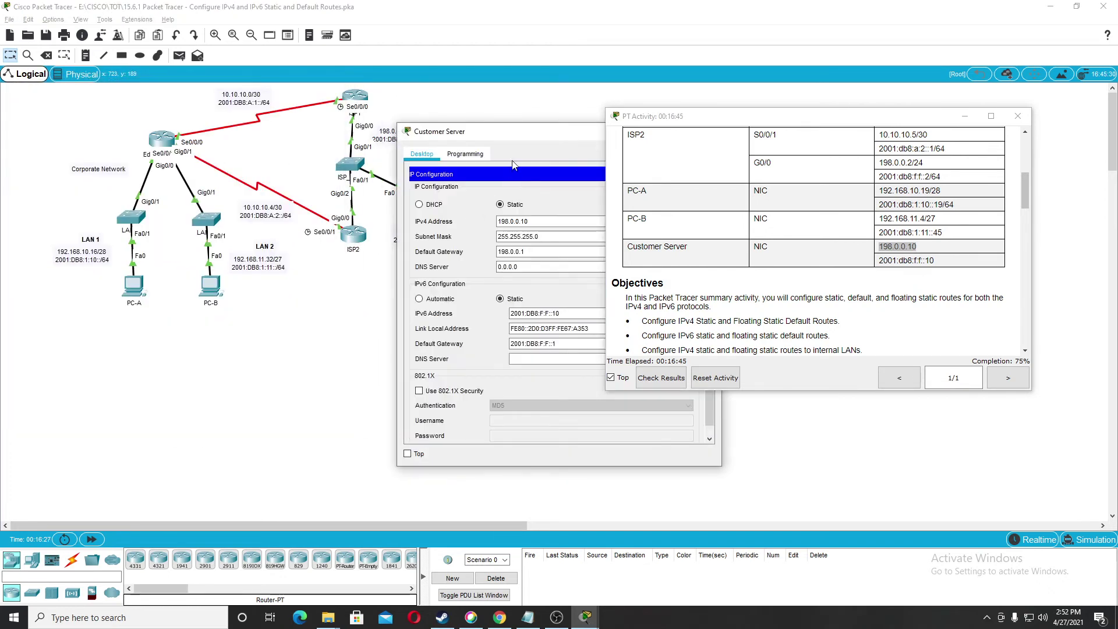
pyautogui.moveTo(504, 134); pyautogui.dragTo(242, 123)
pyautogui.click(457, 123)
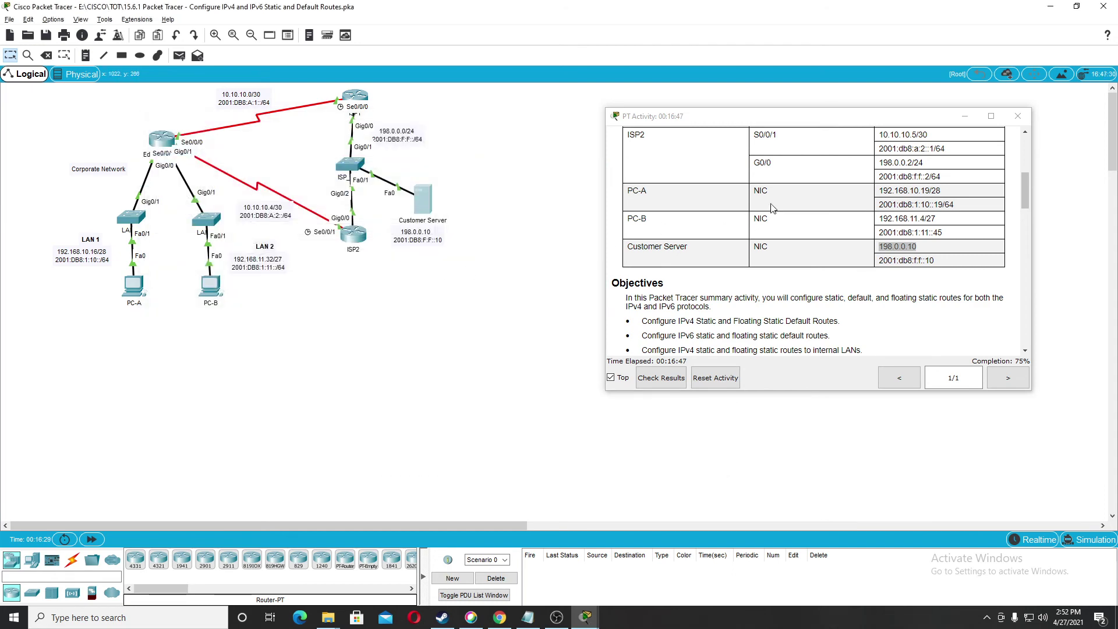
pyautogui.click(150, 144)
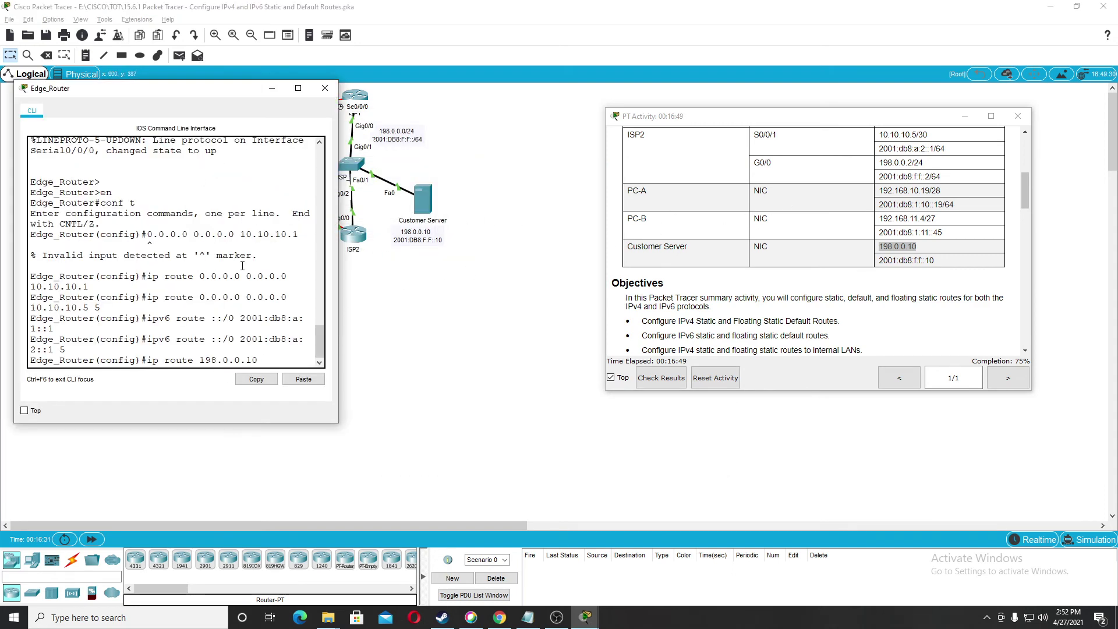
# Step: Complete the 198.0.0.10 host route with mask 255.255.255.255 and exit interface serial0/0/0, and run it
pyautogui.write('255.255.255.2')
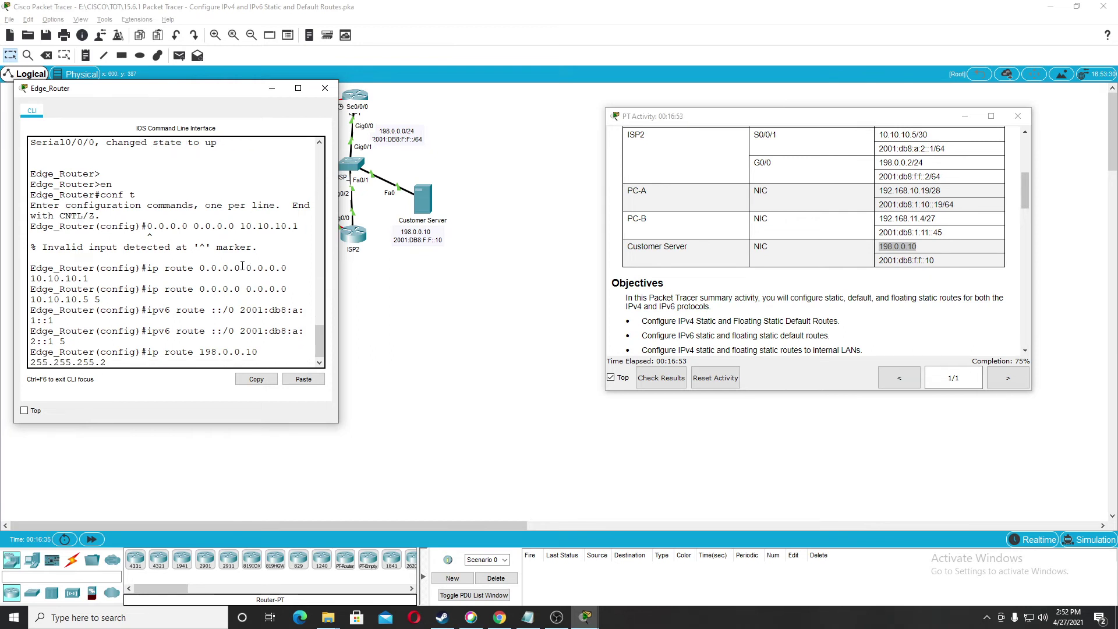
pyautogui.write('55 serial0/0/0')
pyautogui.moveTo(191, 96); pyautogui.dragTo(239, 103)
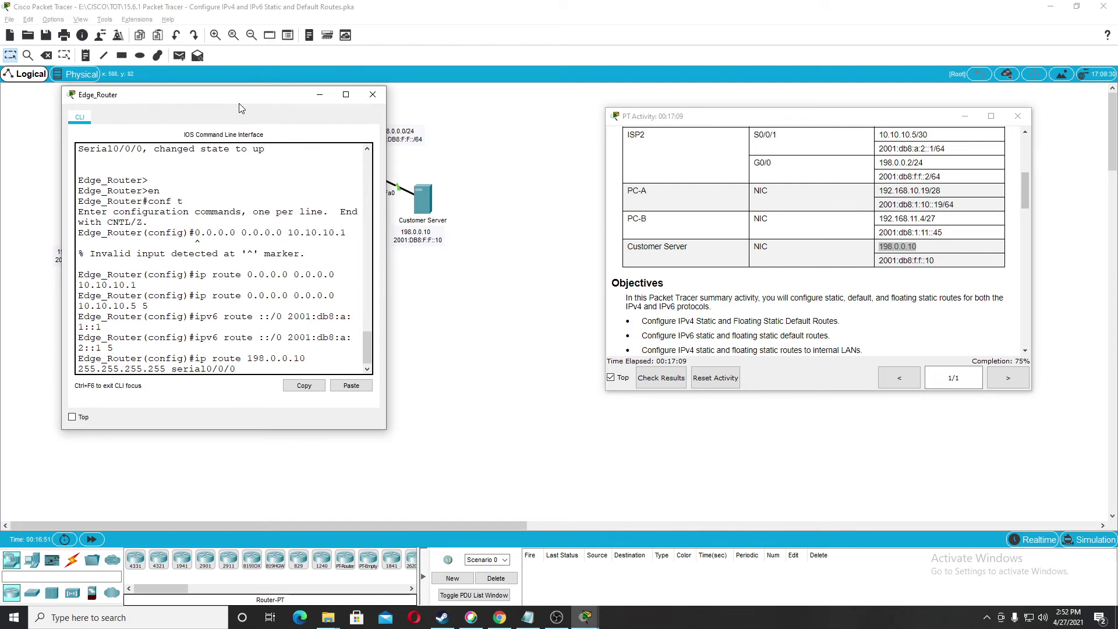
pyautogui.press('Return')
# Step: Recall the IPv4 host route and run it as a floating route out serial0/0/1 with administrative distance 5
pyautogui.press('Up')
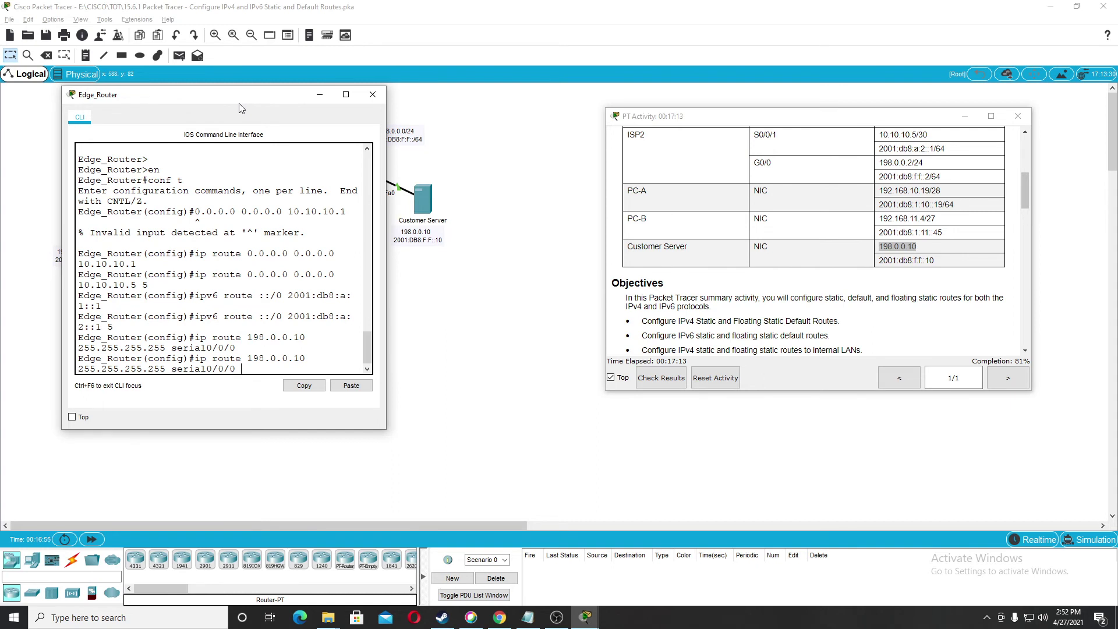
pyautogui.write('5')
pyautogui.press('Return')
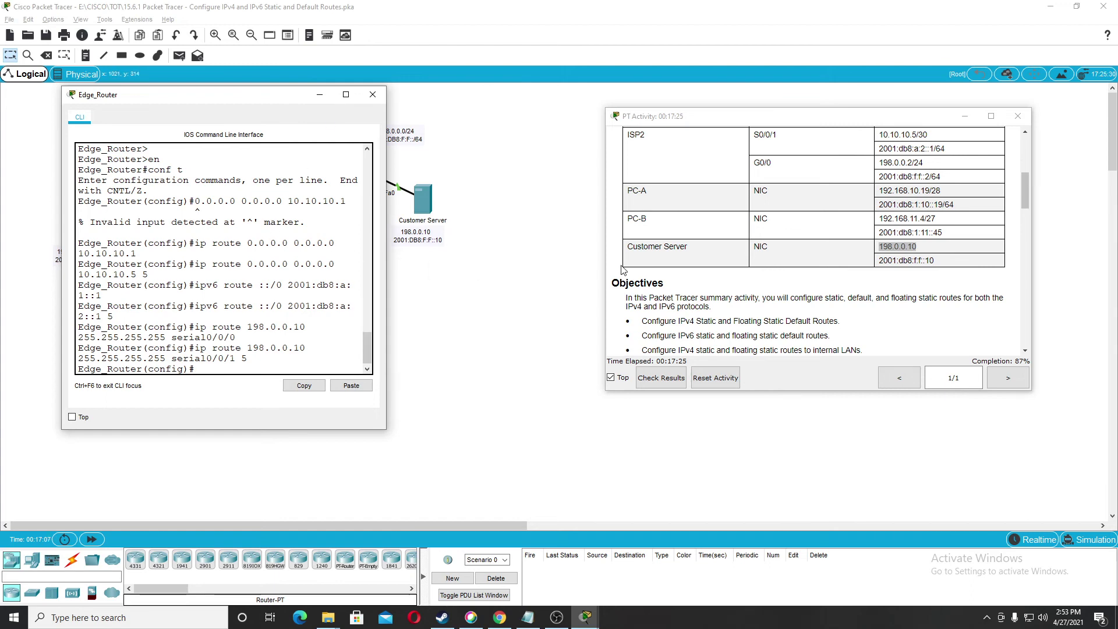
# Step: Read the Part 5 Step 2 IPv6 host route instructions and copy the Customer Server's IPv6 address 2001:db8:f:f::10 from the addressing table
pyautogui.scroll(-5, 865, 244)
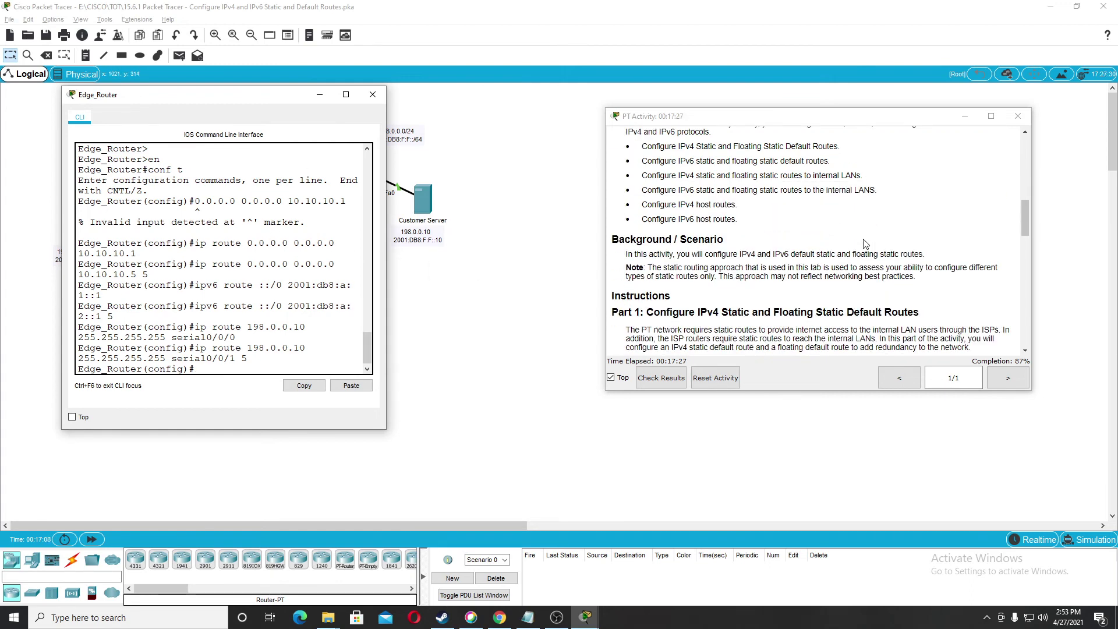
pyautogui.scroll(-15, 865, 244)
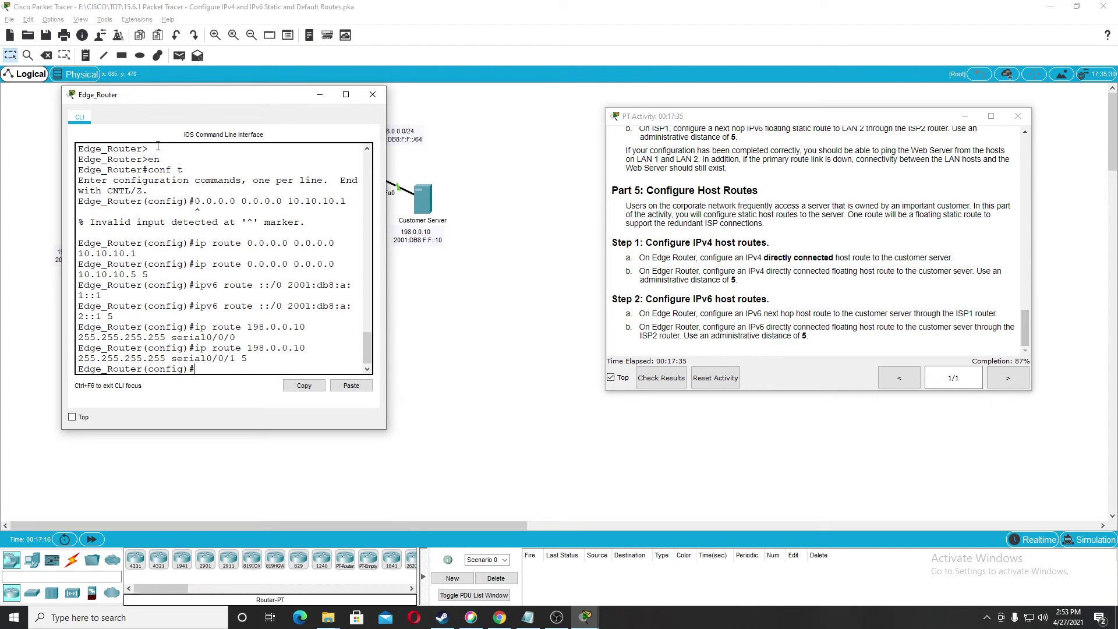
pyautogui.scroll(15, 827, 250)
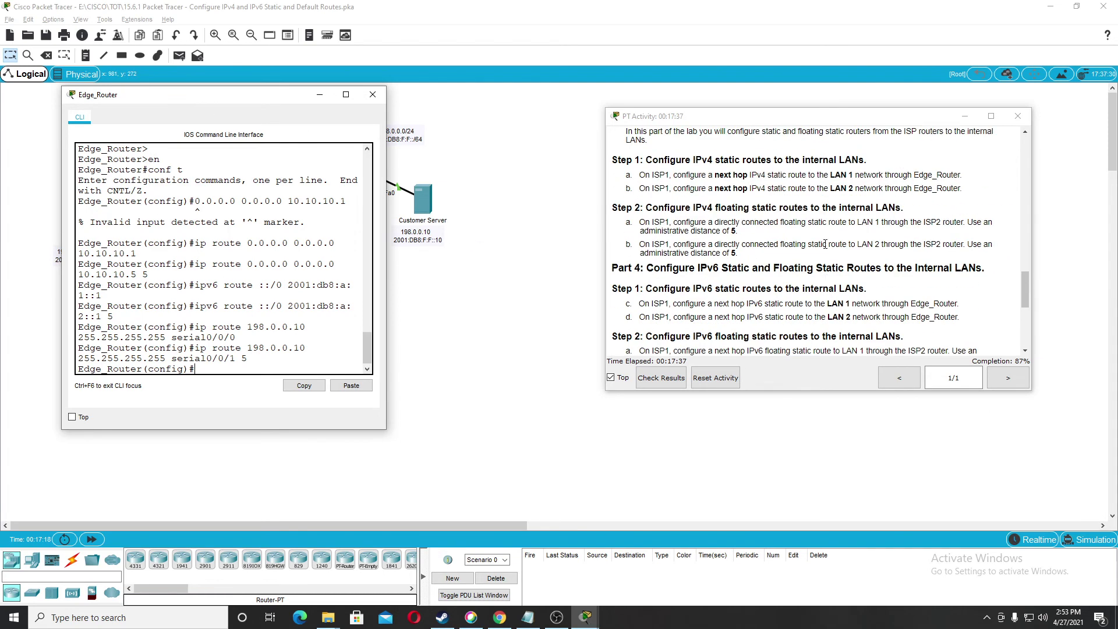
pyautogui.scroll(-2, 833, 261)
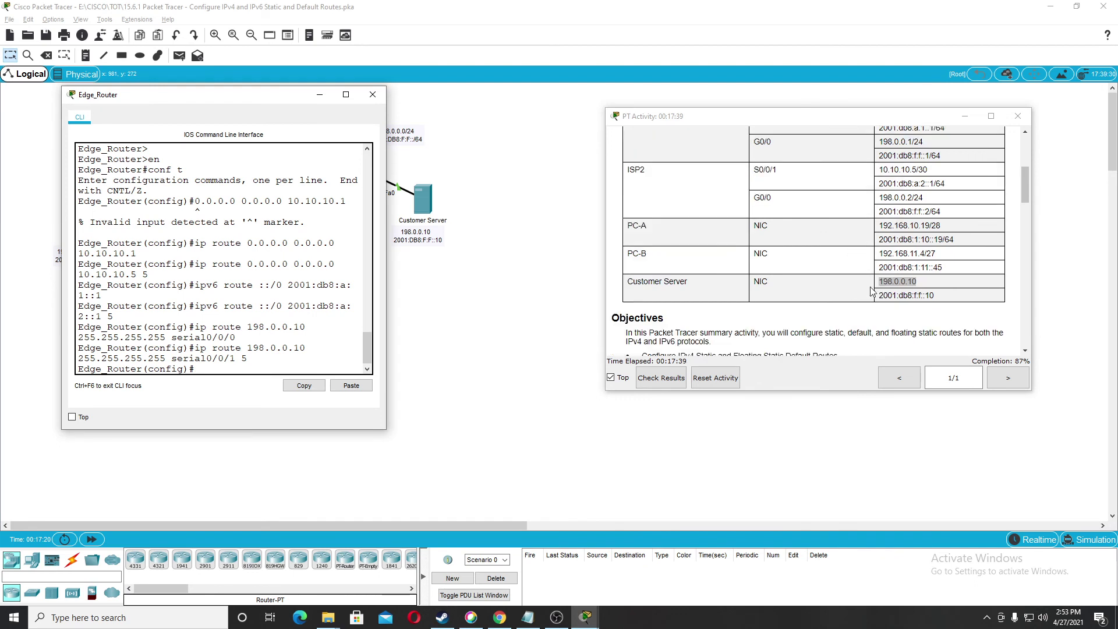
pyautogui.moveTo(878, 296); pyautogui.dragTo(927, 295)
pyautogui.hotkey('ctrl', 'c')
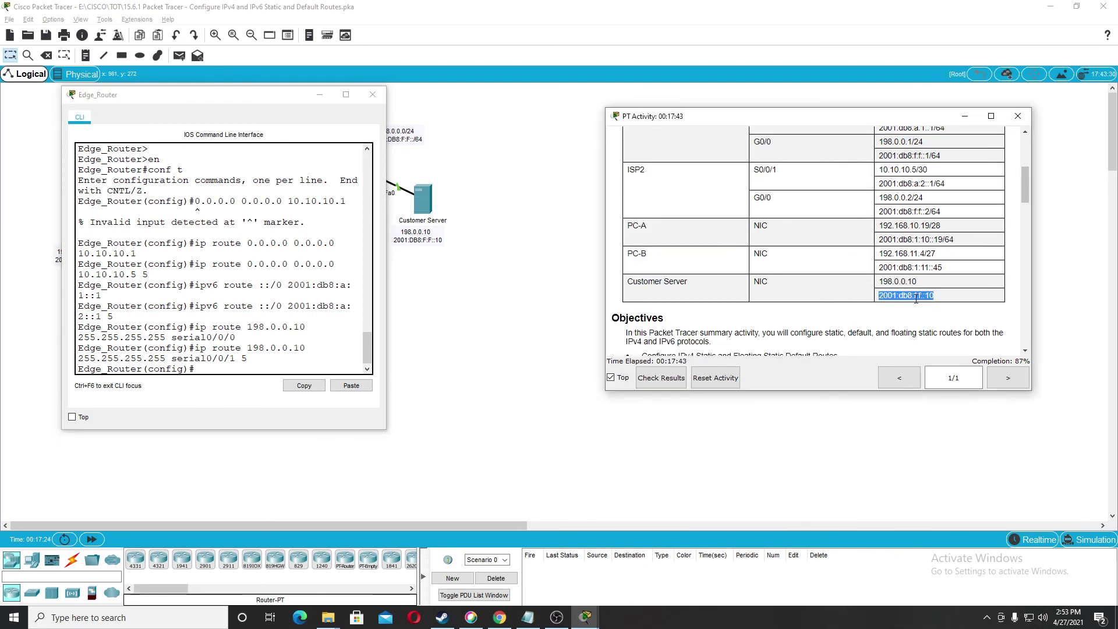
# Step: Begin an IPv6 host route on Edge_Router to the Customer Server at 2001:db8:f:f::10/128
pyautogui.click(248, 367)
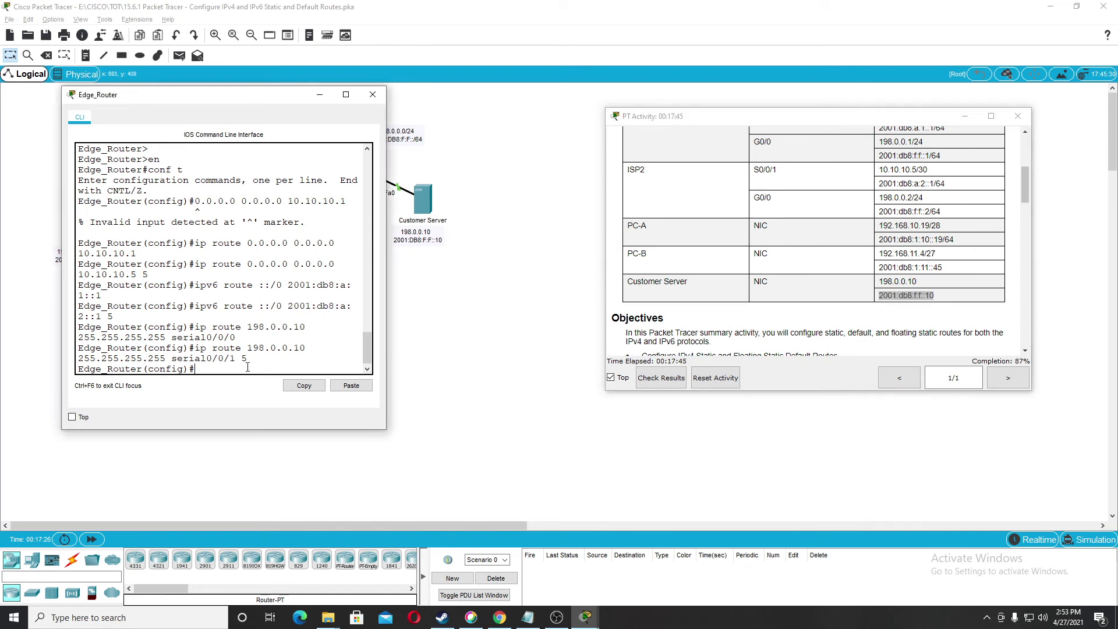
pyautogui.write('ipv6 route')
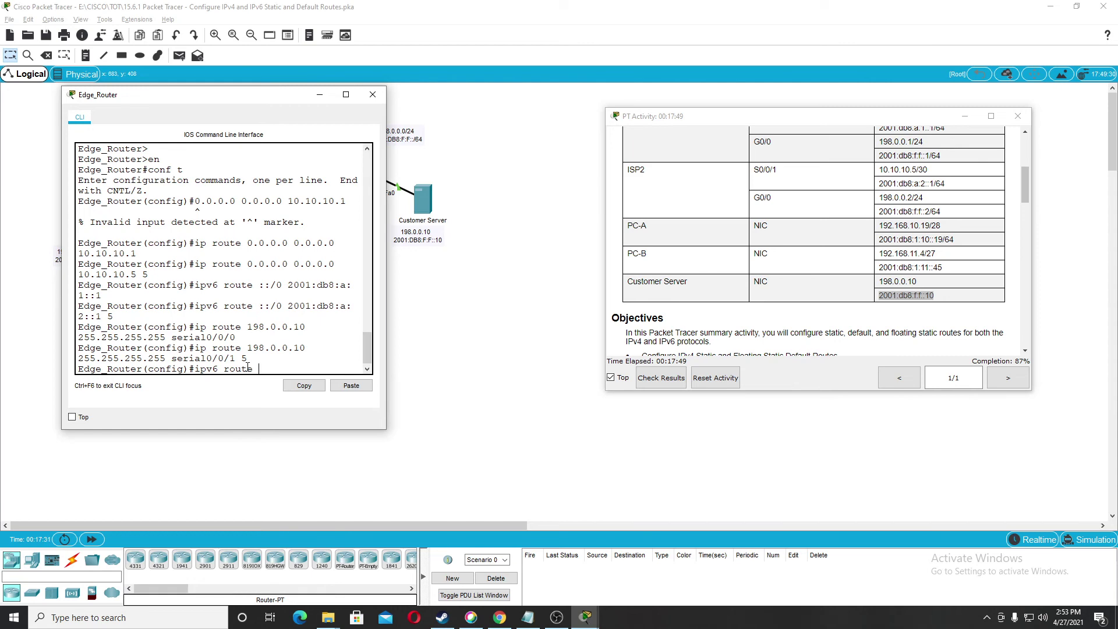
pyautogui.click(361, 388)
pyautogui.moveTo(240, 102); pyautogui.dragTo(375, 99)
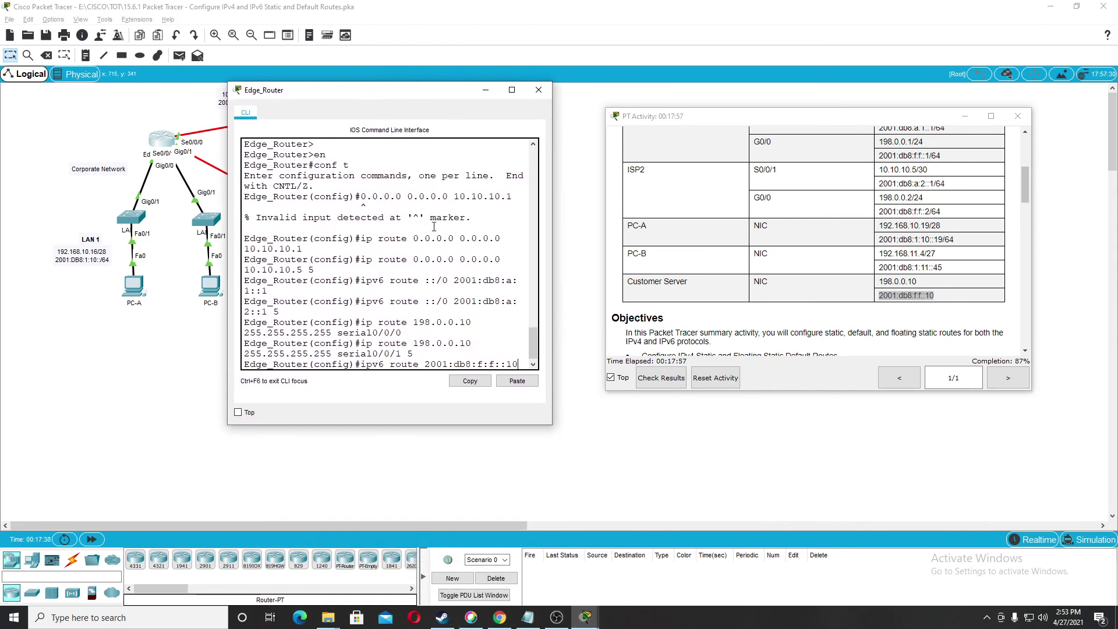
pyautogui.write('/128')
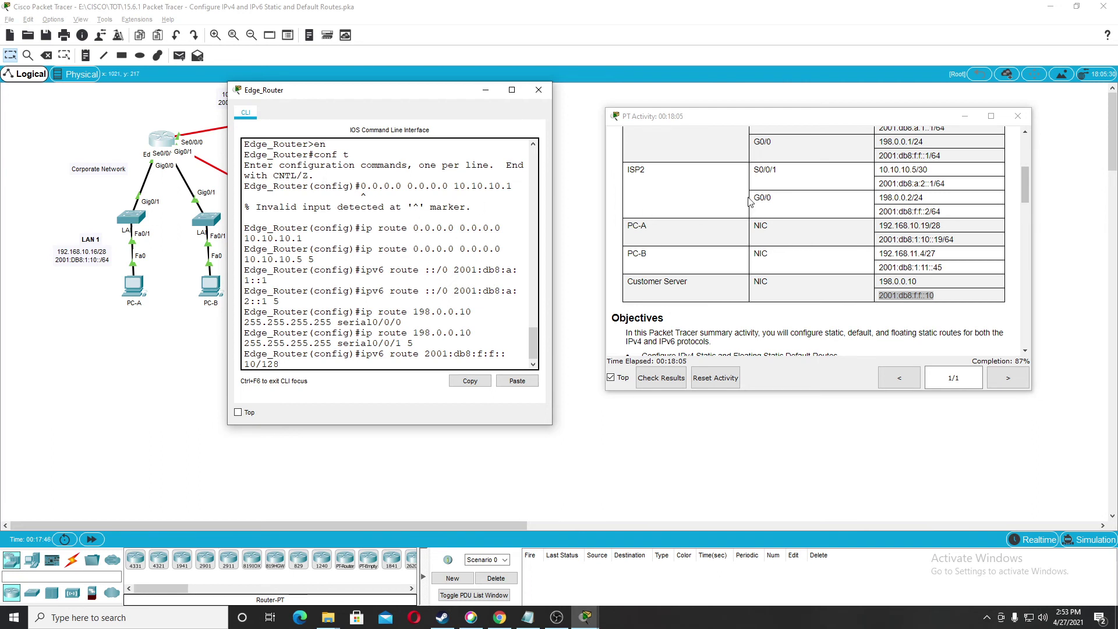
# Step: Find ISP1's S0/0/0 IPv6 address 2001:db8:a:1::1 in the addressing table and copy it as the host route's next hop
pyautogui.scroll(3, 862, 229)
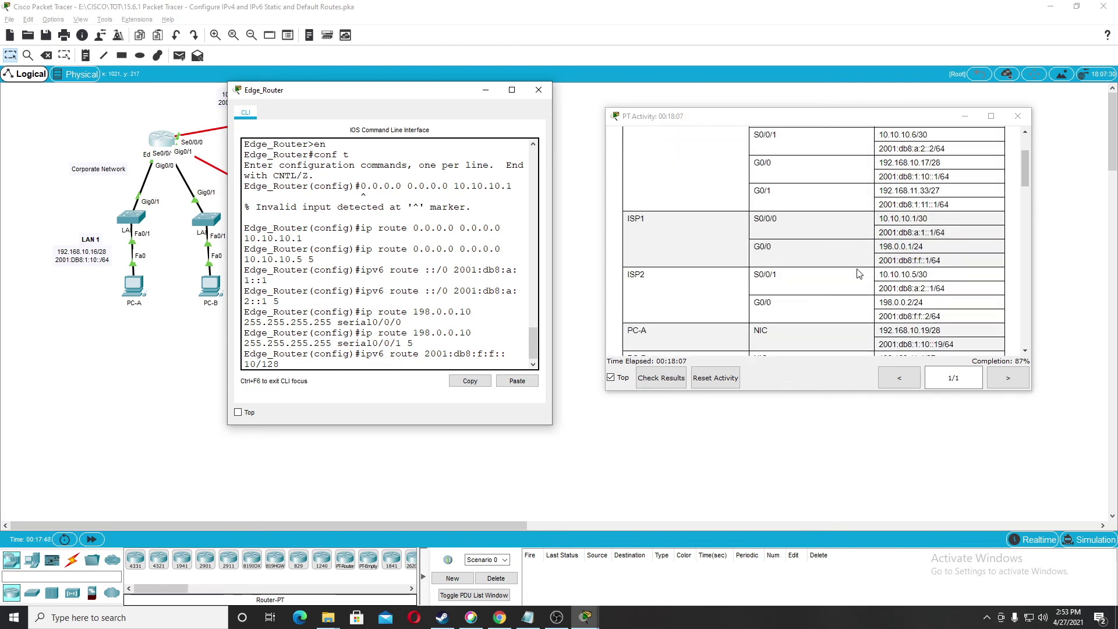
pyautogui.scroll(-2, 861, 272)
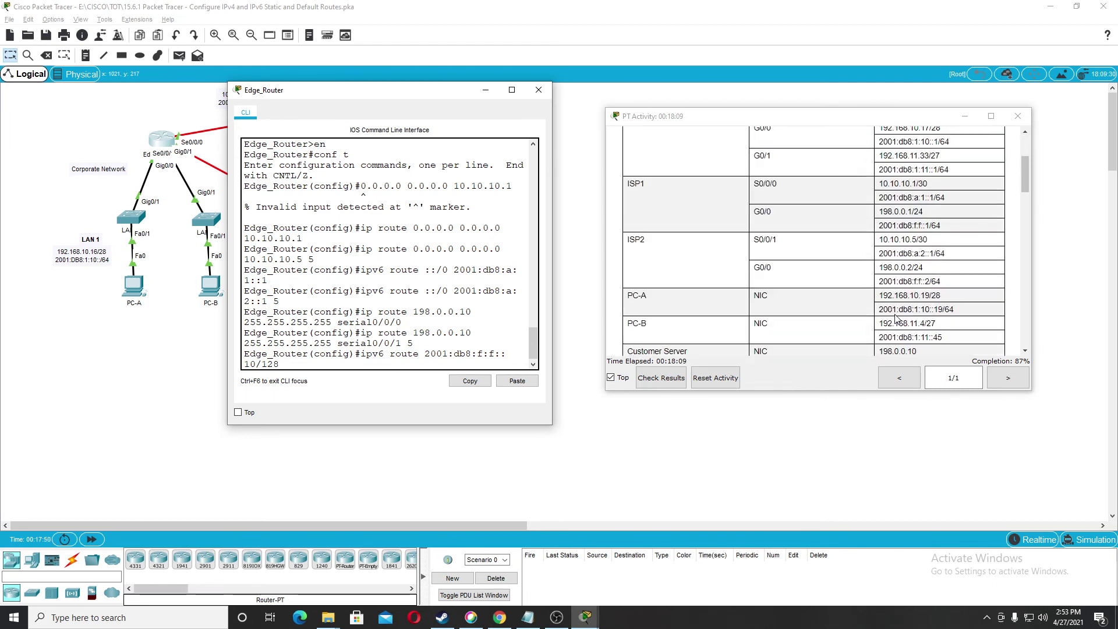
pyautogui.scroll(5, 895, 313)
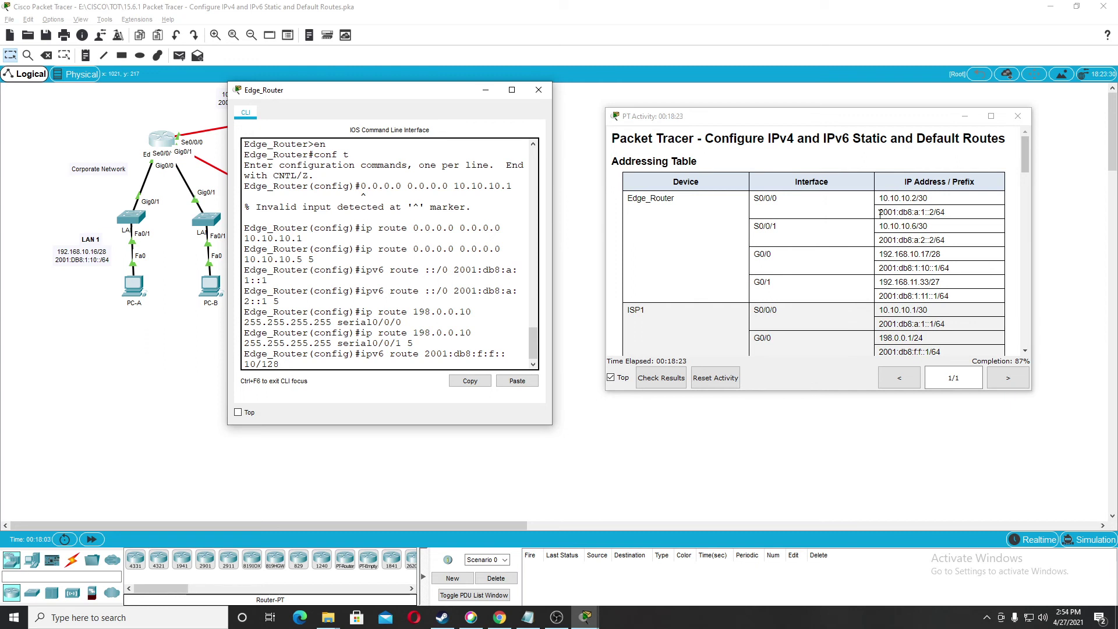
pyautogui.moveTo(880, 213); pyautogui.dragTo(932, 213)
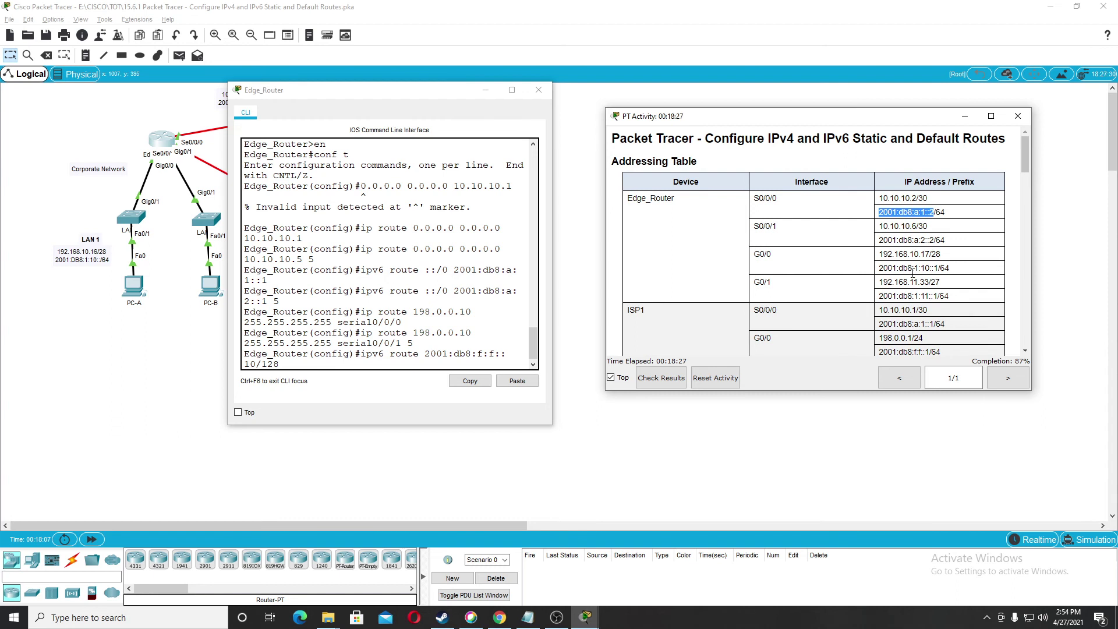
pyautogui.scroll(-1, 931, 279)
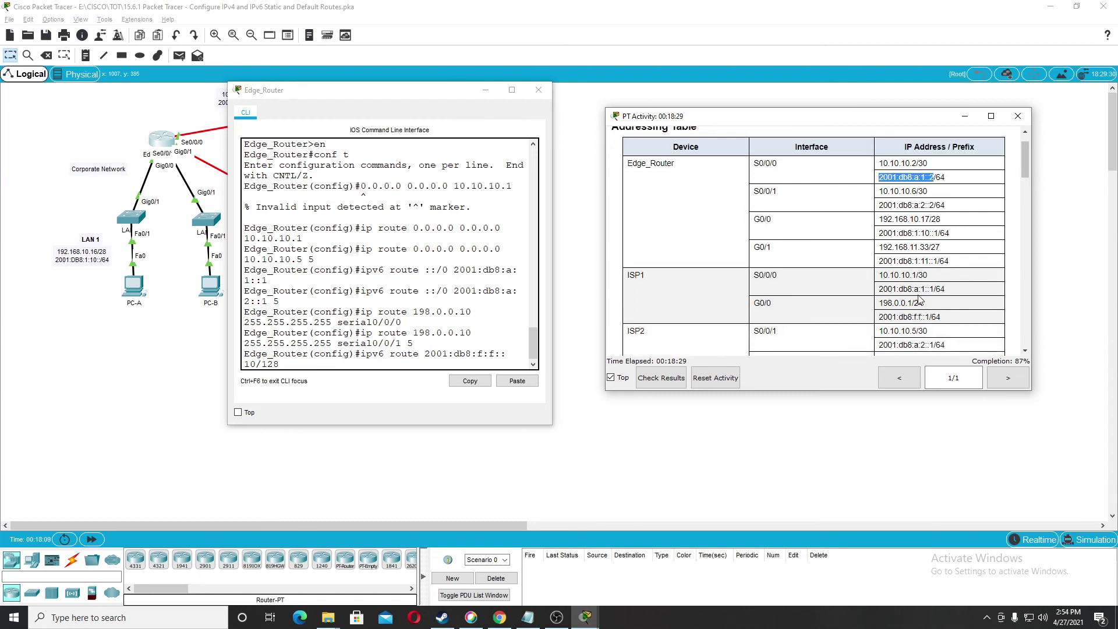
pyautogui.click(910, 291)
pyautogui.moveTo(880, 291); pyautogui.dragTo(936, 292)
pyautogui.hotkey('ctrl', 'c')
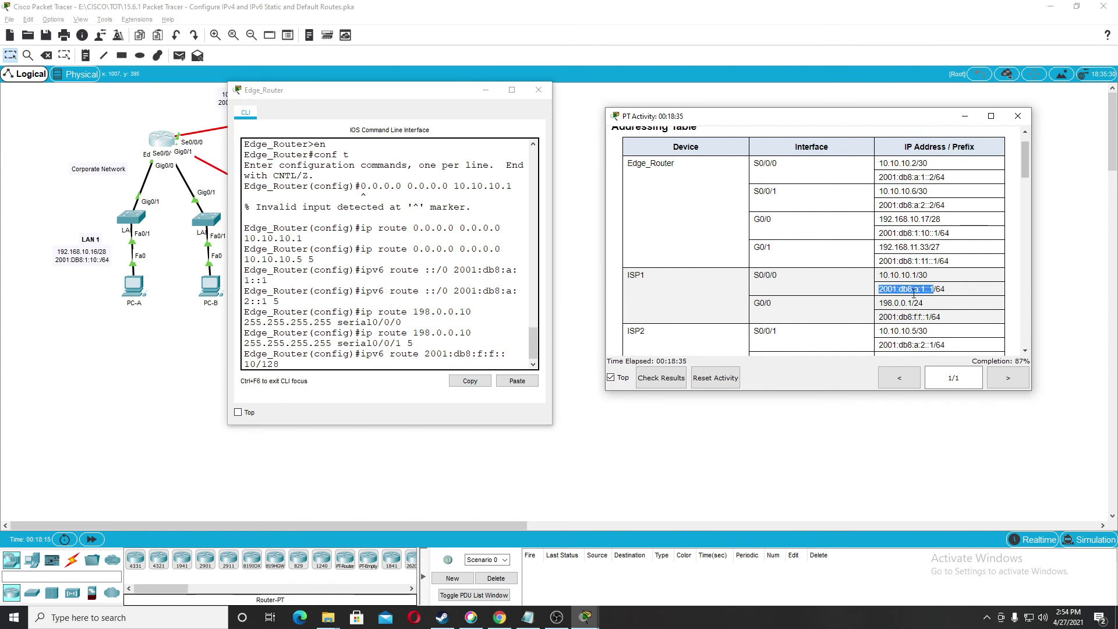
# Step: Complete the IPv6 host route to 2001:db8:f:f::10/128 on Edge_Router with the copied next hop 2001:db8:a:1::1 and run it
pyautogui.click(416, 364)
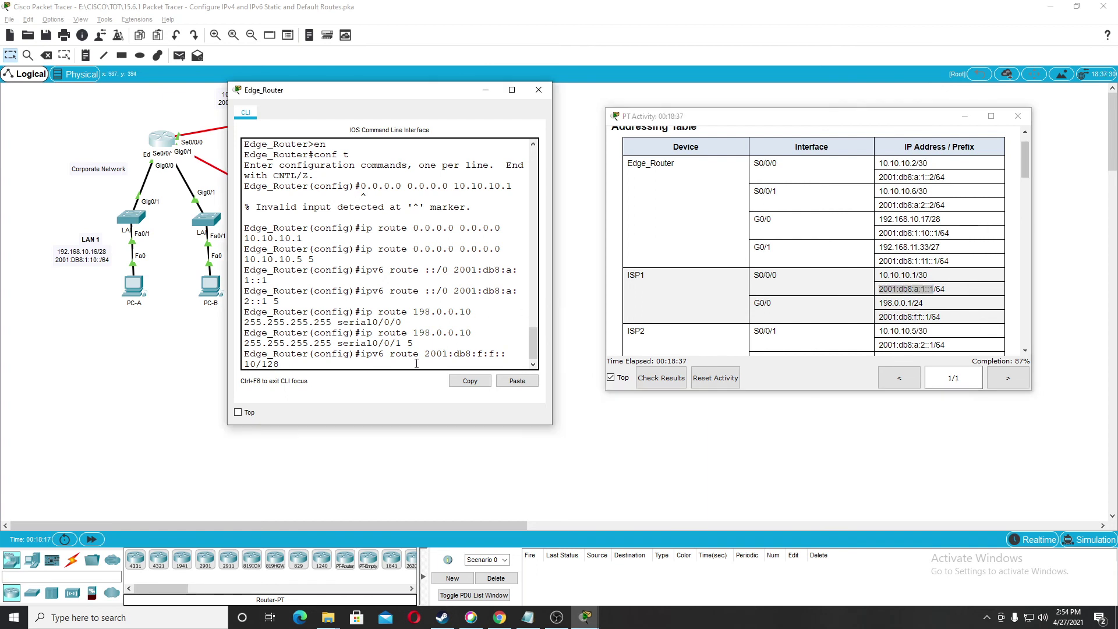
pyautogui.click(510, 382)
pyautogui.press('Return')
# Step: Recall the IPv6 host route, run it as a floating route via ISP2's 2001:db8:a:2::1 with administrative distance 5, and close Edge_Router
pyautogui.press('Up')
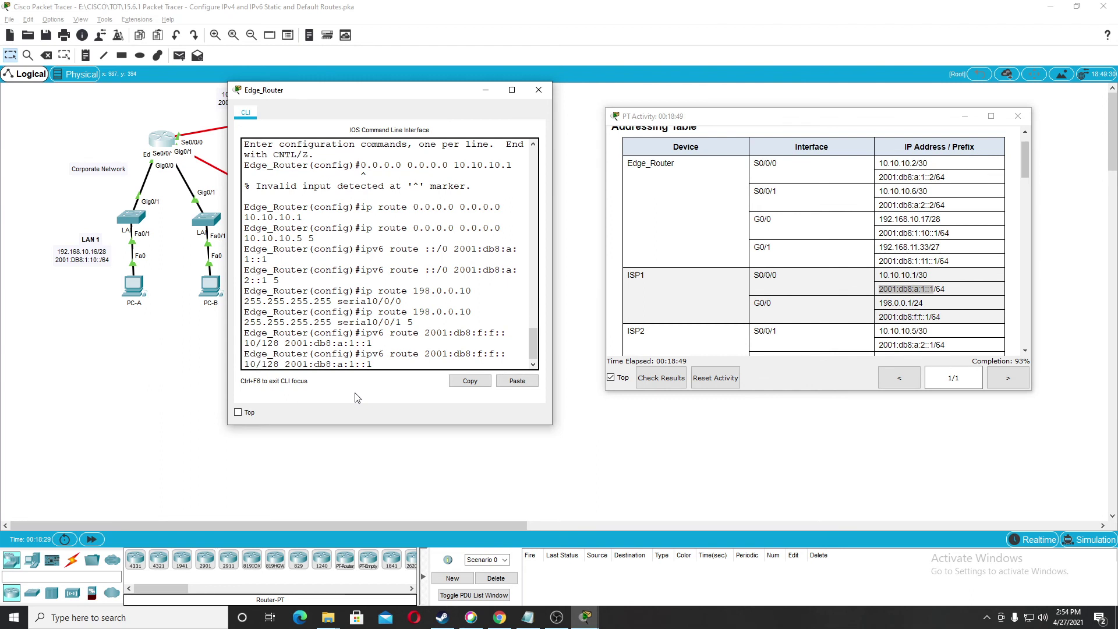
pyautogui.press('Left')
pyautogui.press('Left')
pyautogui.press('Left')
pyautogui.press('BackSpace')
pyautogui.write('2::1 5')
pyautogui.scroll(-3, 916, 302)
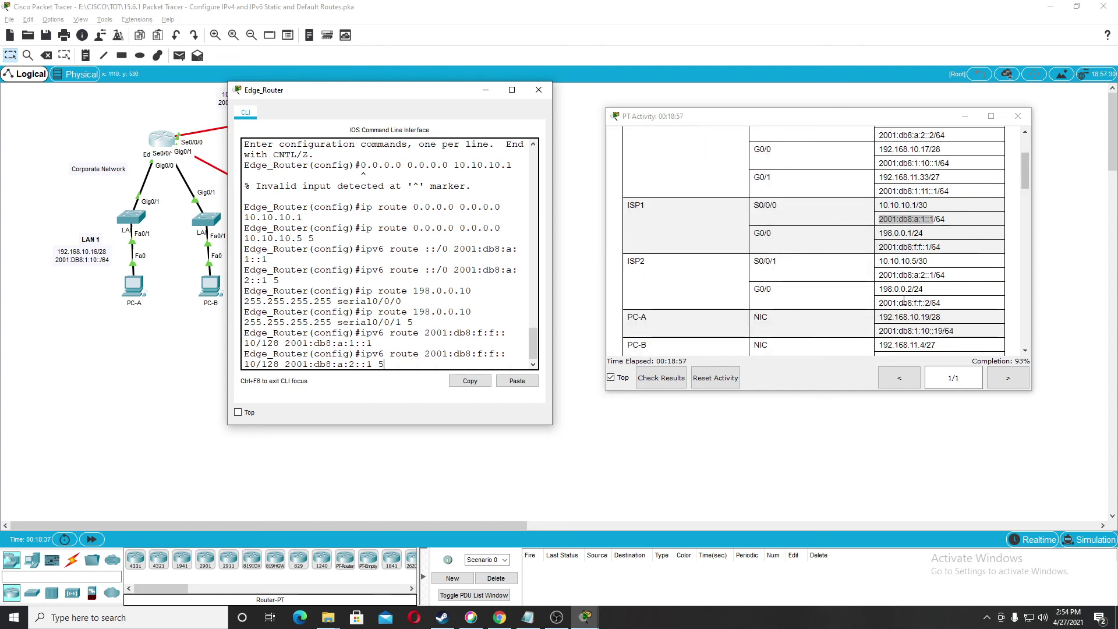
pyautogui.click(929, 275)
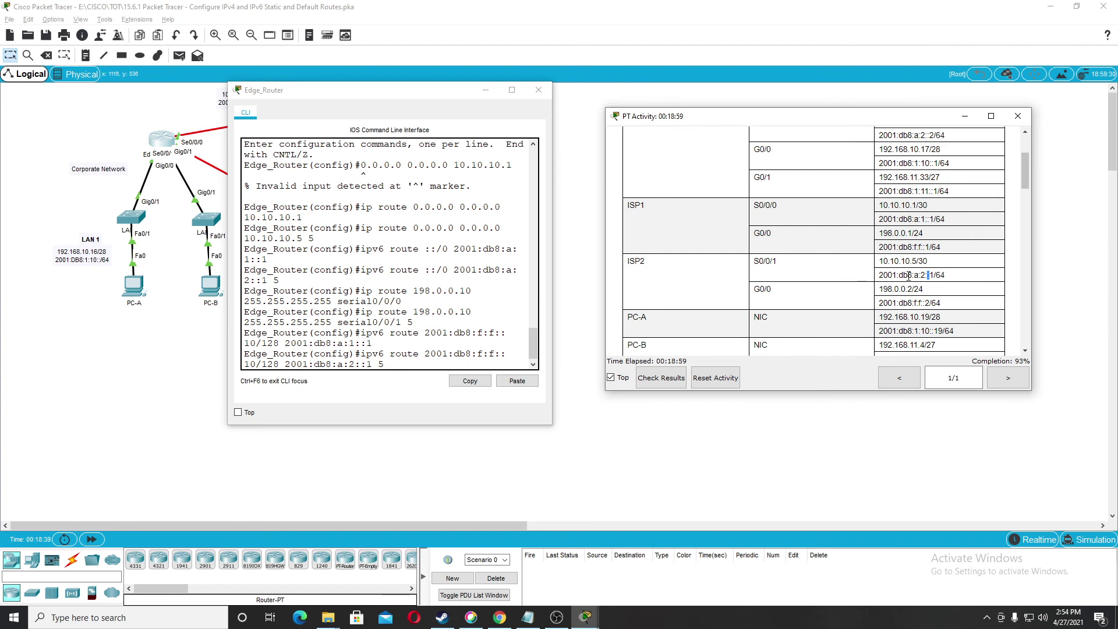
pyautogui.click(422, 365)
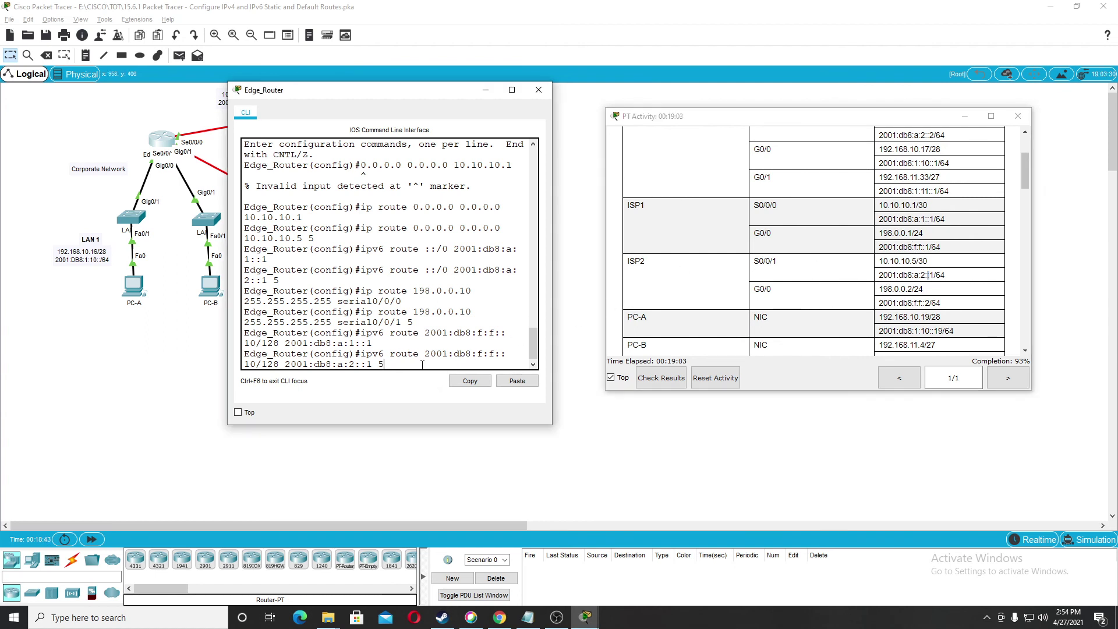
pyautogui.press('Return')
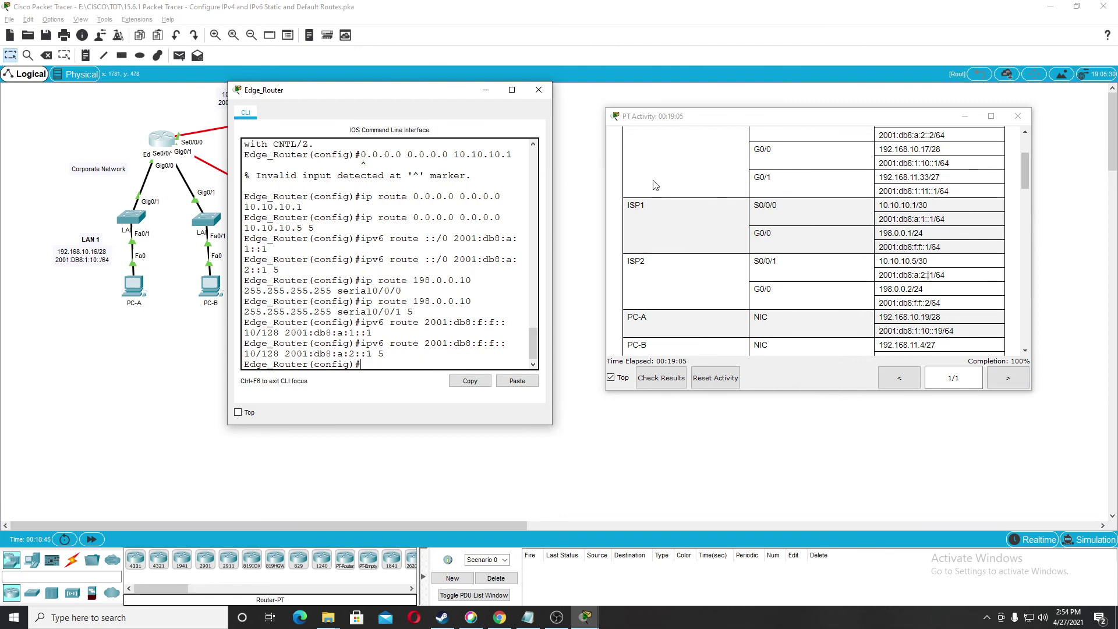
pyautogui.moveTo(533, 97); pyautogui.dragTo(535, 99)
pyautogui.click(535, 99)
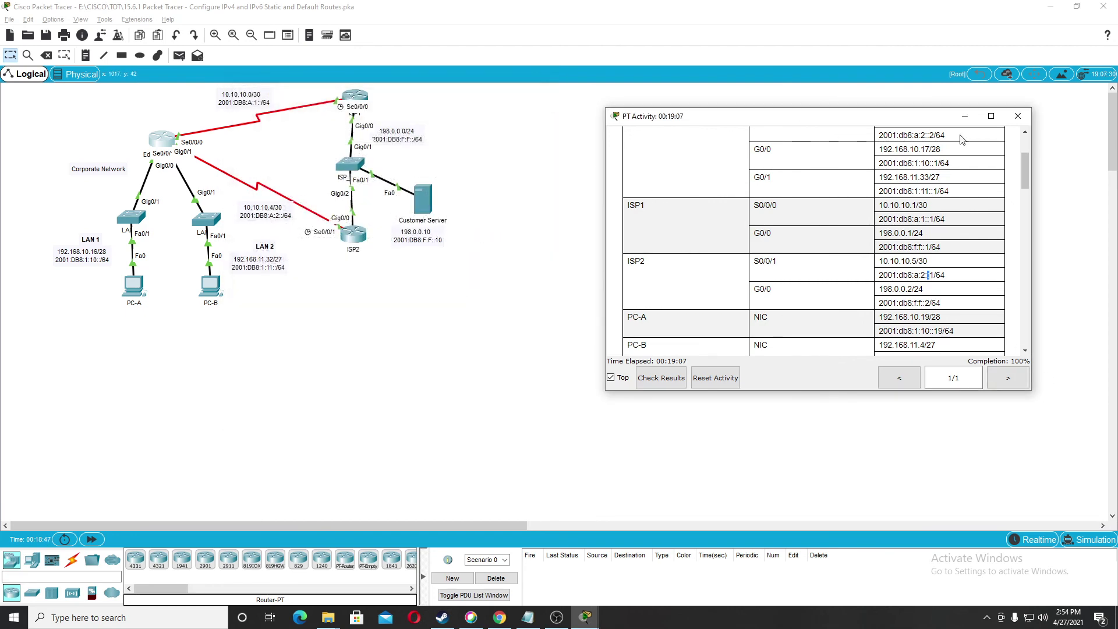
# Step: Move the activity instructions clear of the topology and send a simple PDU from PC-A to the Customer Server
pyautogui.moveTo(859, 118); pyautogui.dragTo(792, 93)
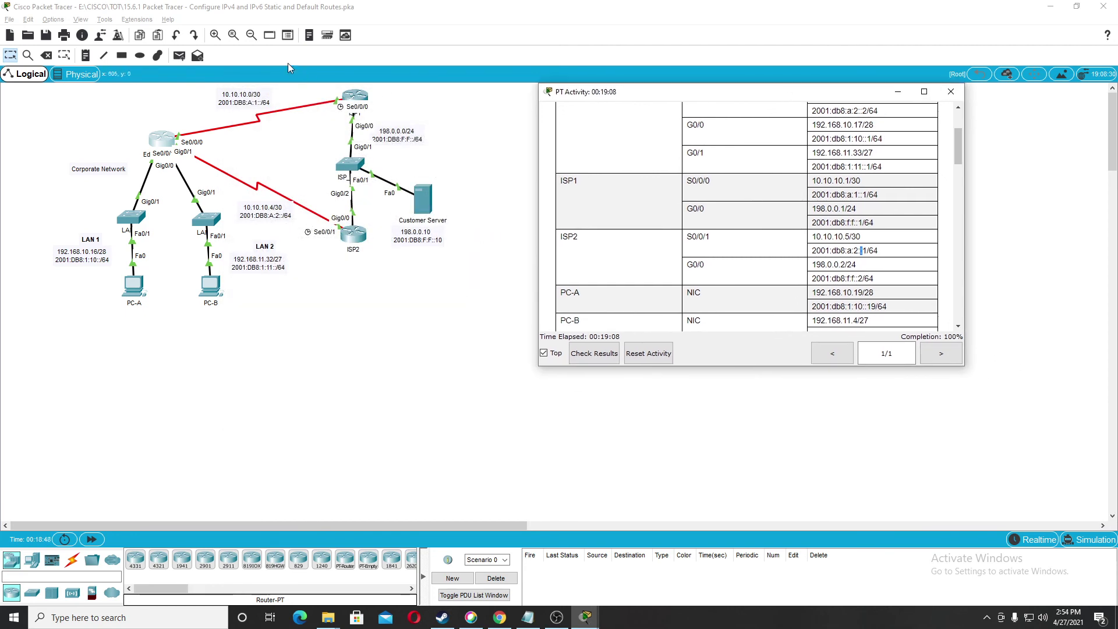
pyautogui.click(179, 56)
pyautogui.click(131, 291)
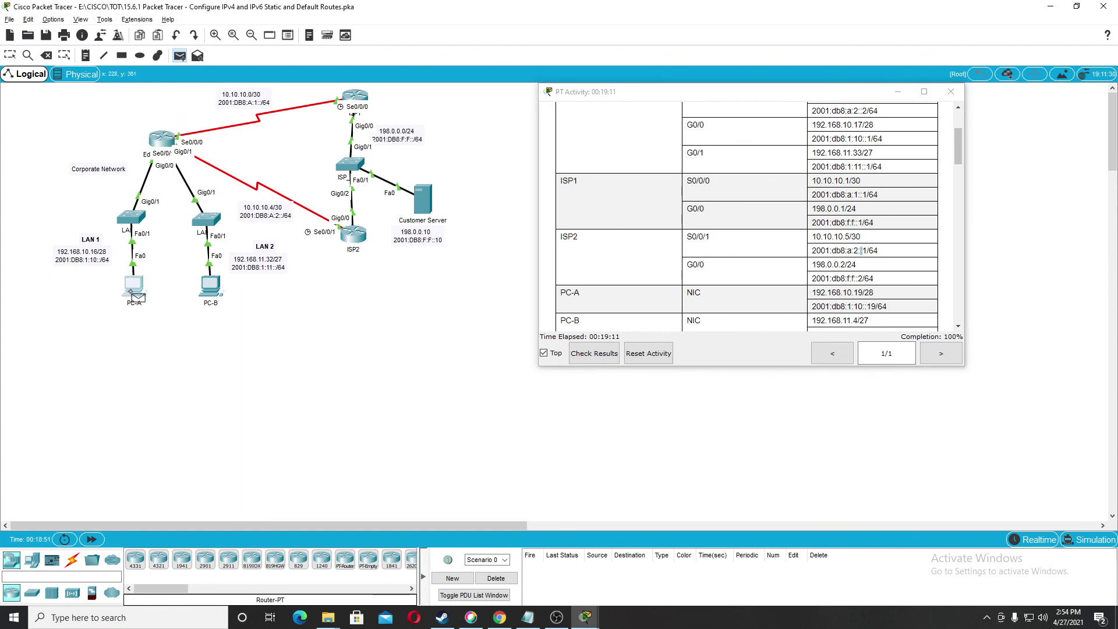
pyautogui.click(427, 204)
pyautogui.doubleClick(541, 567)
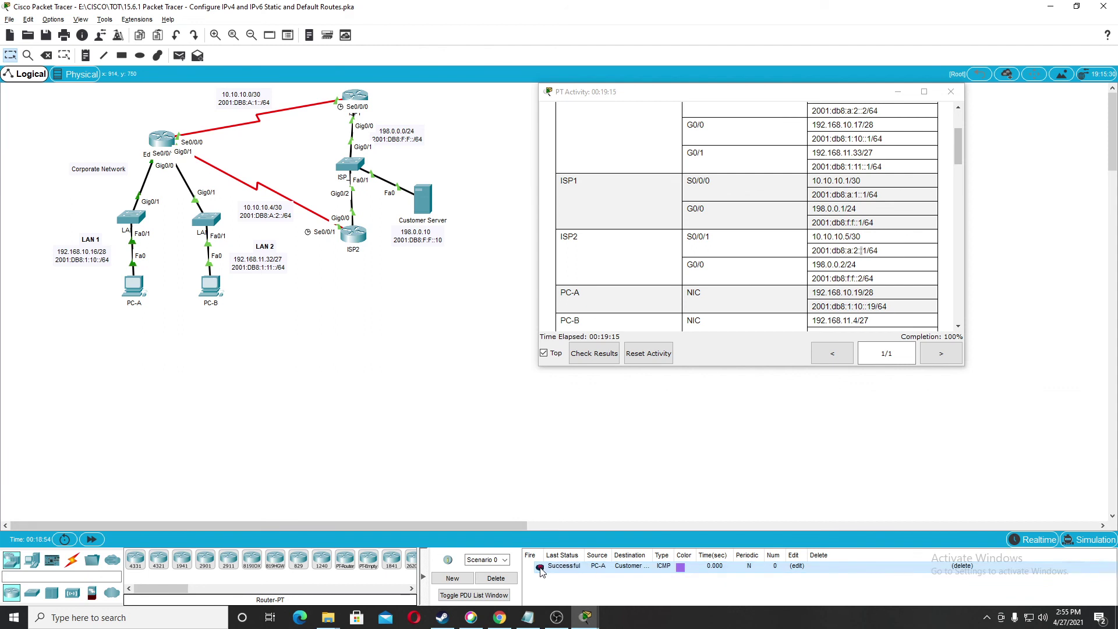
# Step: Send a simple PDU from PC-B to the Customer Server
pyautogui.click(179, 56)
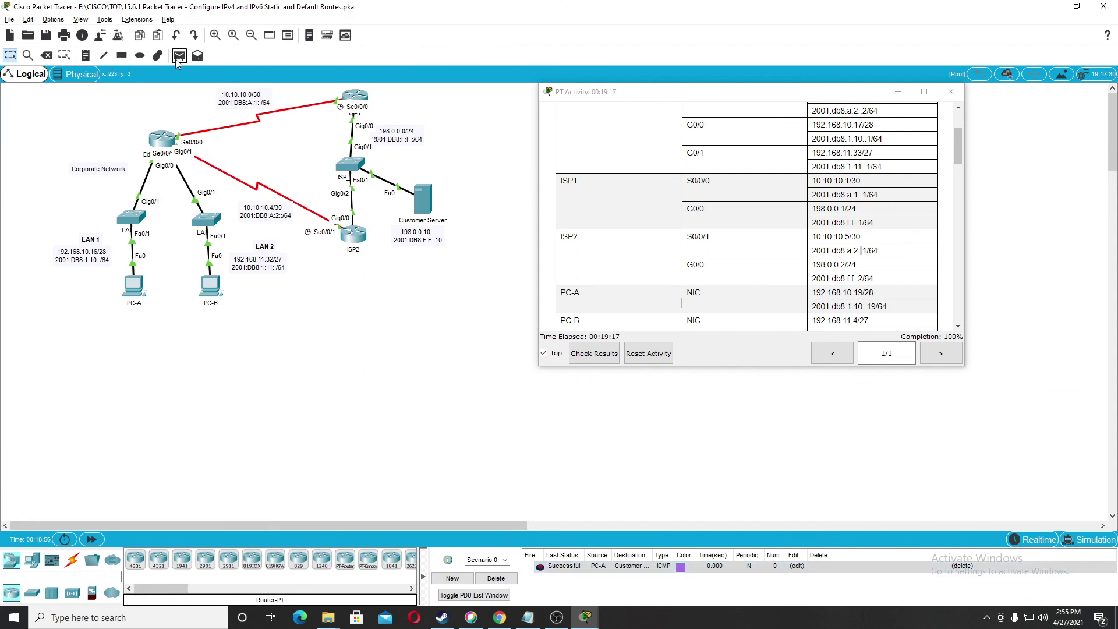
pyautogui.click(209, 285)
pyautogui.click(429, 204)
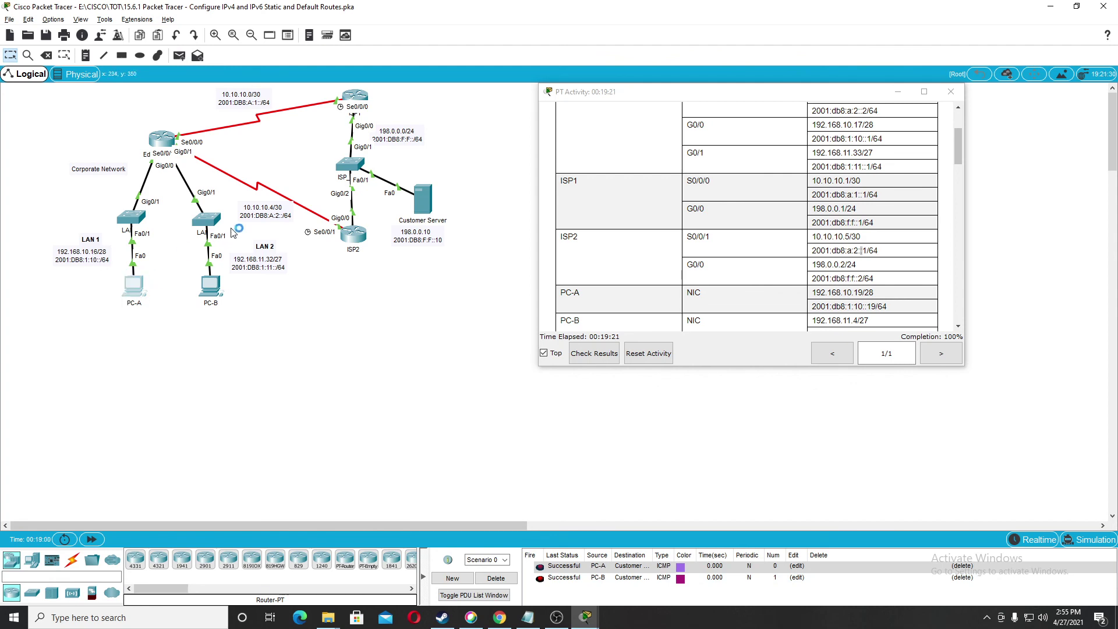
# Step: Close the activity instructions, ping the Customer Server at 198.0.0.10 from PC-A's Command Prompt, and close PC-A
pyautogui.click(134, 286)
pyautogui.click(951, 92)
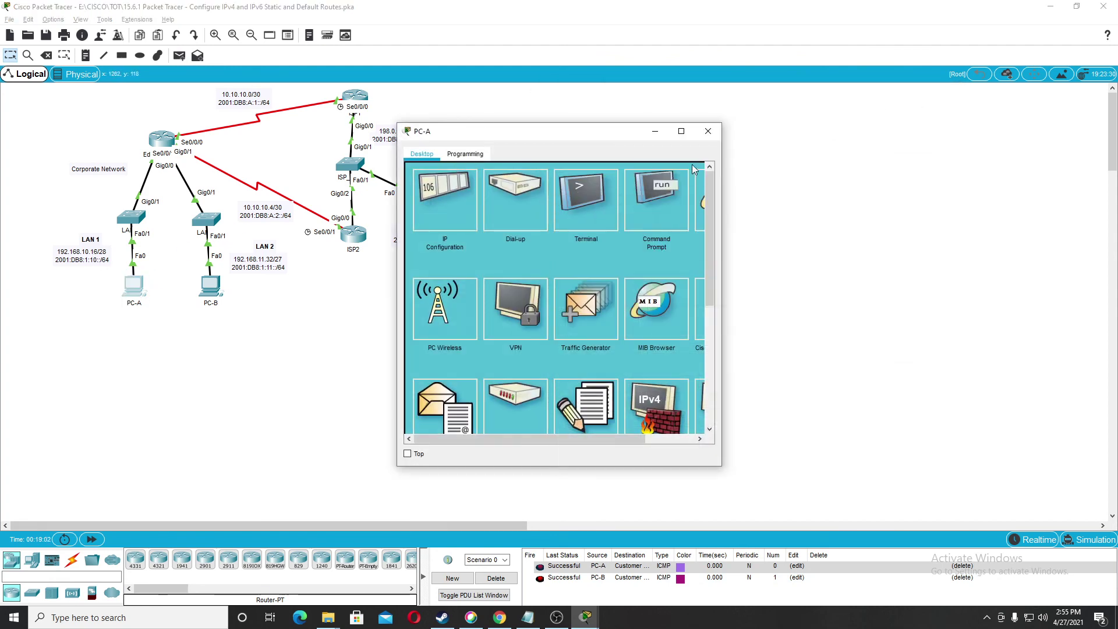
pyautogui.click(646, 201)
pyautogui.moveTo(535, 135); pyautogui.dragTo(688, 124)
pyautogui.write('ping')
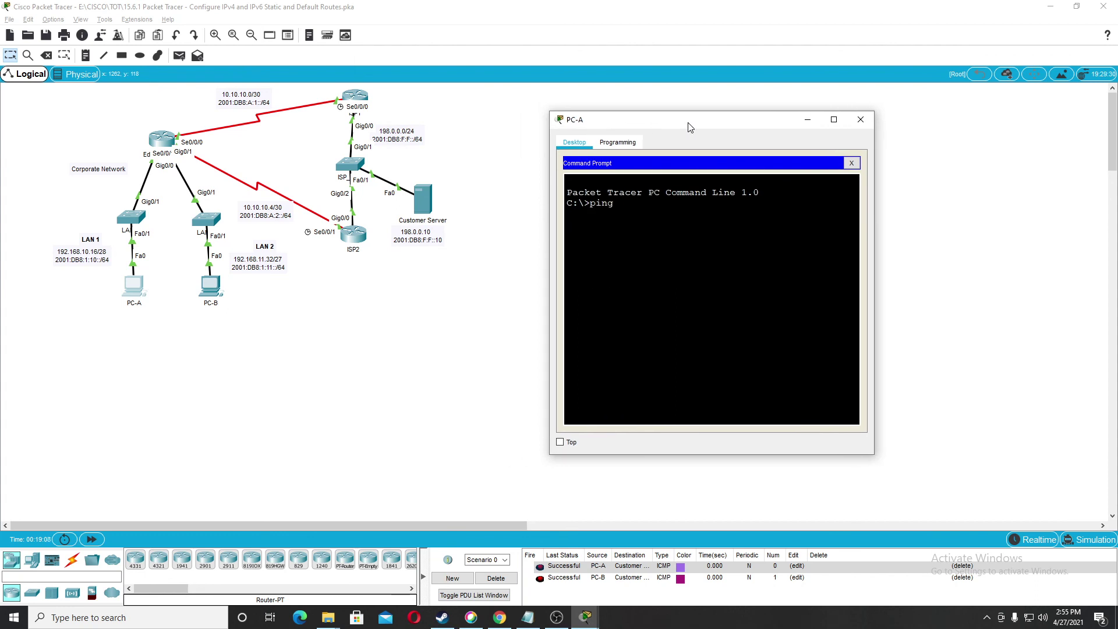
pyautogui.write(' 198')
pyautogui.press('BackSpace')
pyautogui.write('.0.0.10')
pyautogui.press('Return')
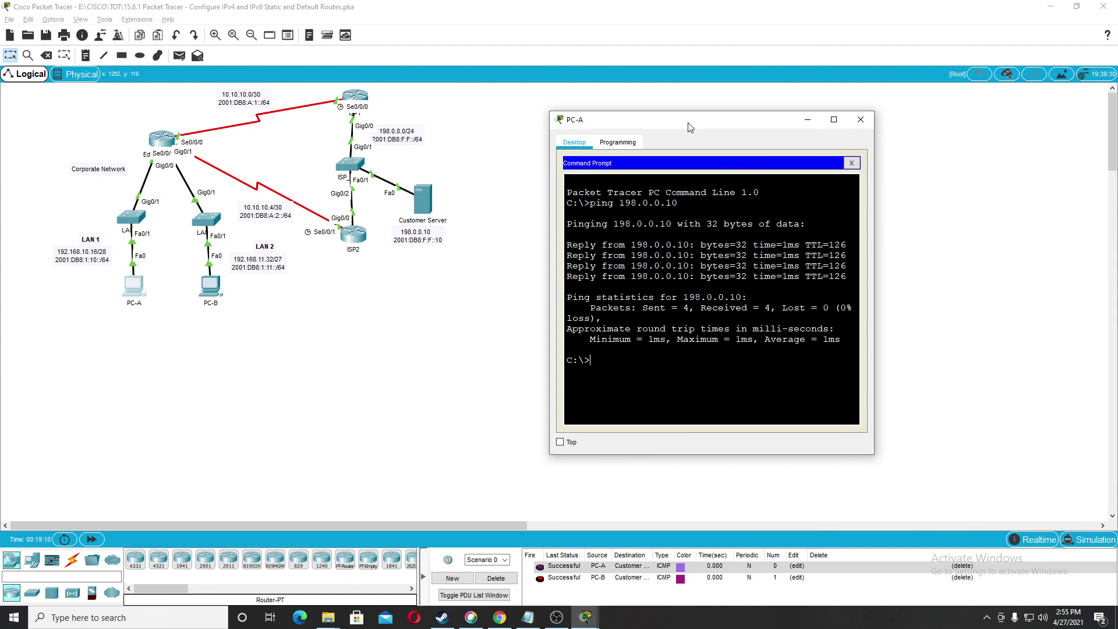
pyautogui.click(871, 121)
# Step: Ping the Customer Server at 198.0.0.10 from PC-B's Command Prompt and close PC-B
pyautogui.click(218, 291)
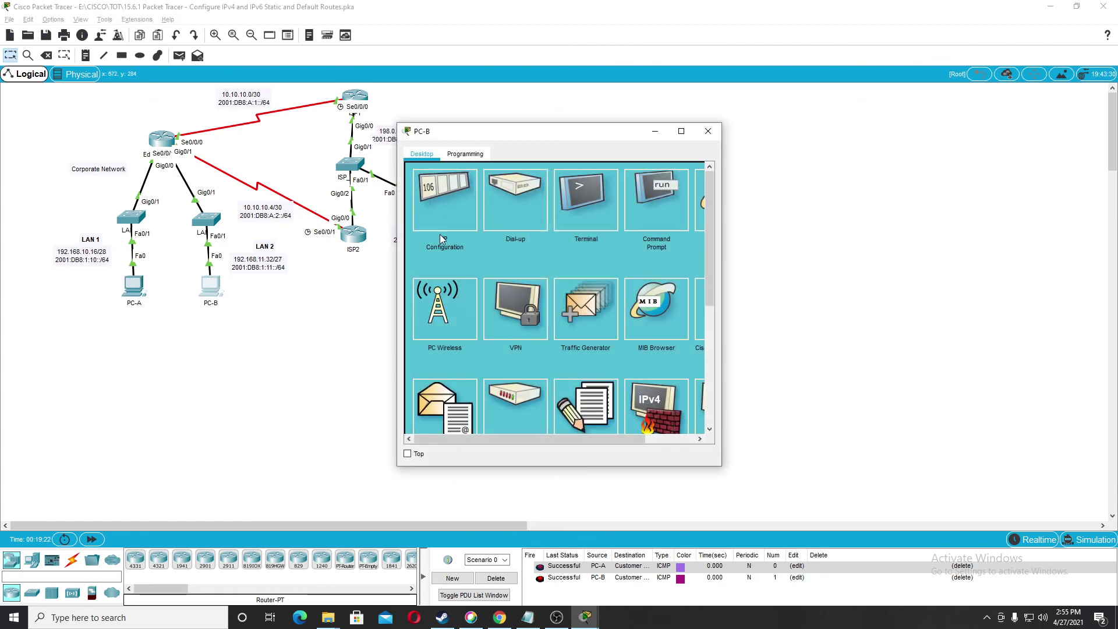
pyautogui.click(668, 206)
pyautogui.moveTo(529, 133); pyautogui.dragTo(629, 134)
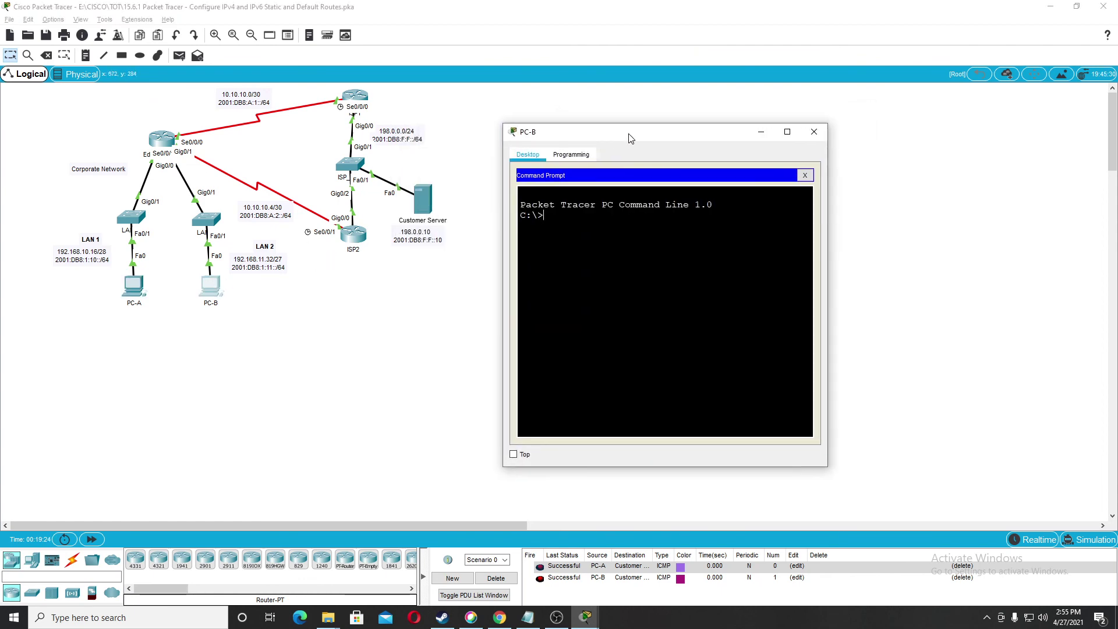
pyautogui.write('ping 198.0.0.10')
pyautogui.press('Return')
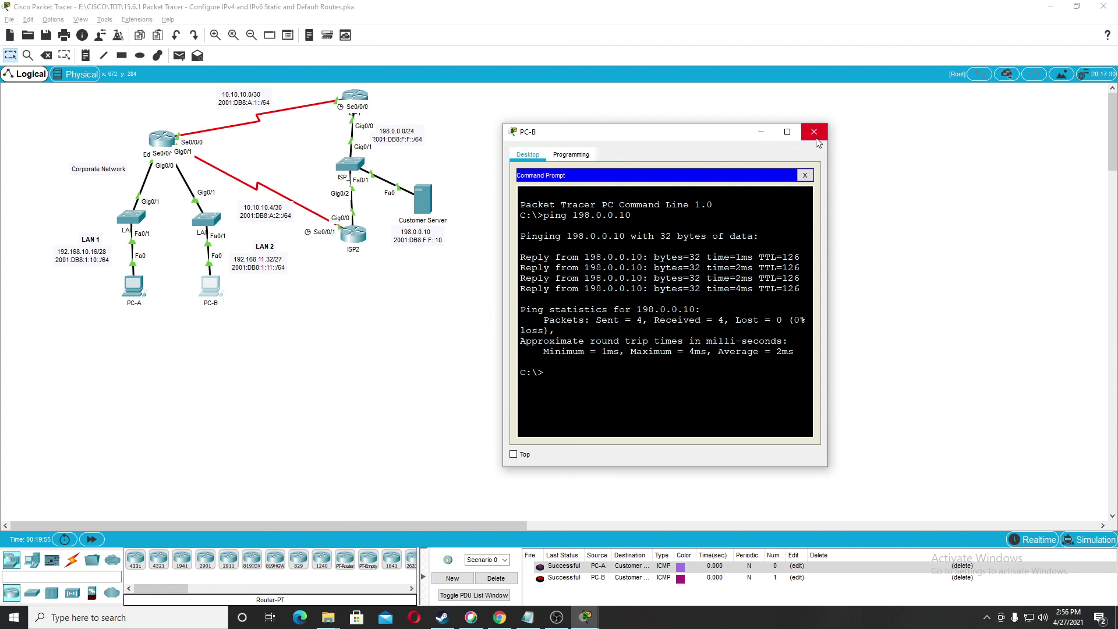
pyautogui.click(815, 136)
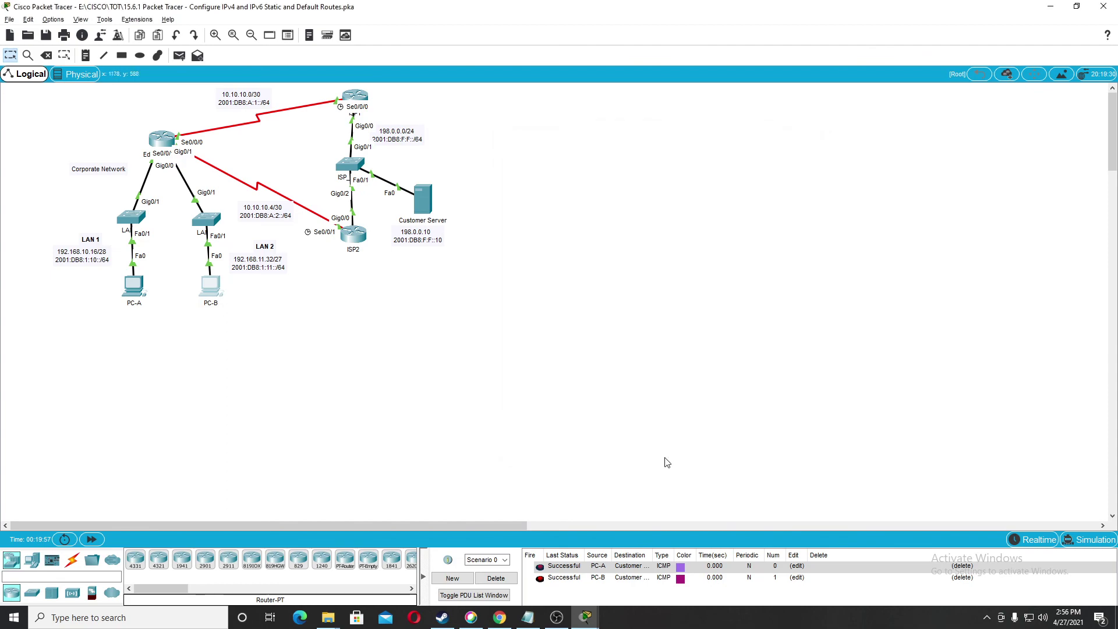